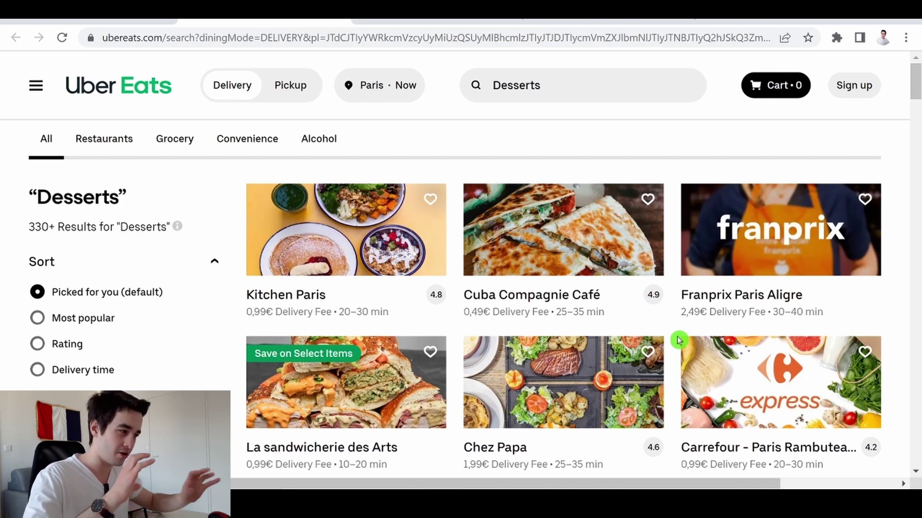
Scroll the Paris Desserts results down to restaurants like Le pastrami with Buy 1, Get 1 Free offers
{"action": "scroll", "coordinate": [677, 168], "scroll_direction": "down", "scroll_amount": 5}
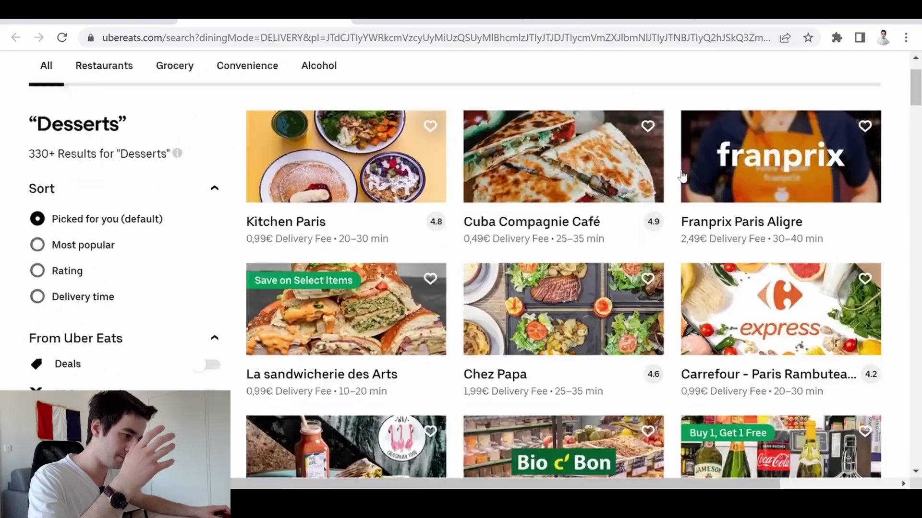
{"action": "scroll", "coordinate": [804, 181], "scroll_direction": "down", "scroll_amount": 3}
{"action": "left_click_drag", "start_coordinate": [915, 113], "coordinate": [783, 216]}
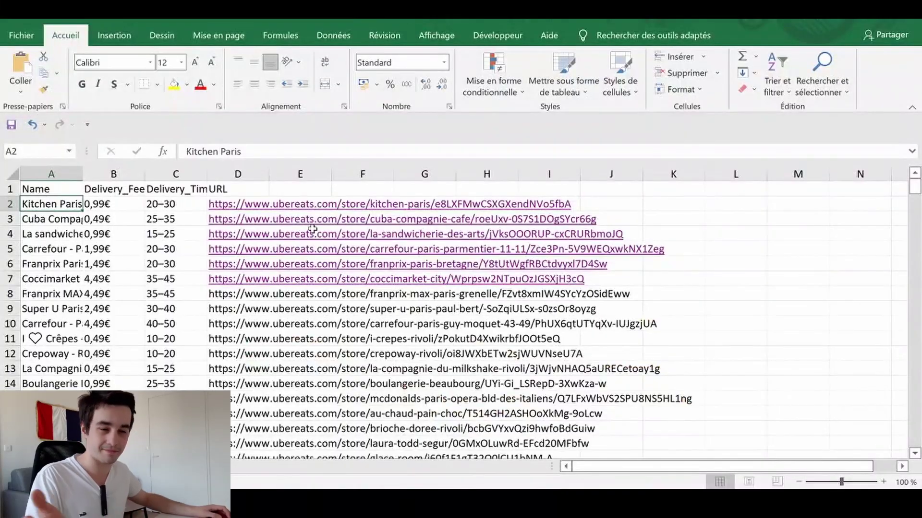
Check cells B5 and D11 in Excel, then copy the Uber Eats Desserts page URL
{"action": "left_click", "coordinate": [114, 249]}
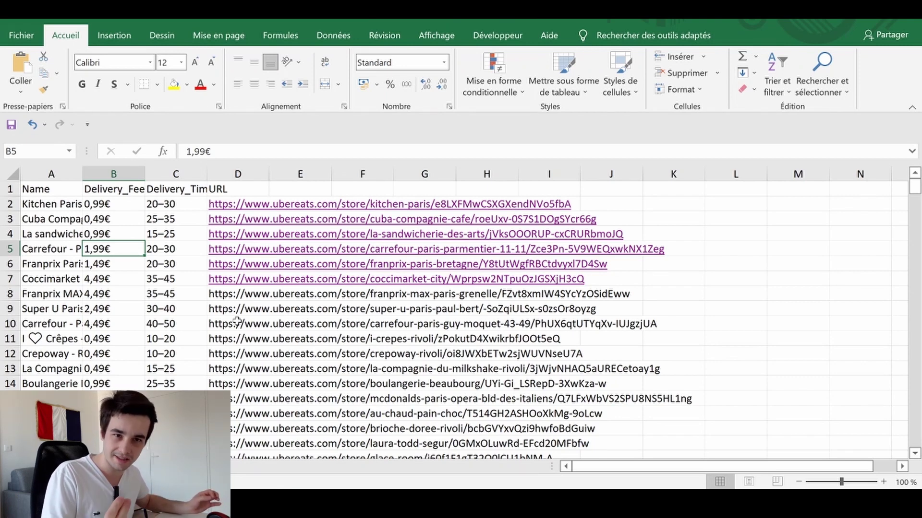
{"action": "left_click", "coordinate": [260, 339]}
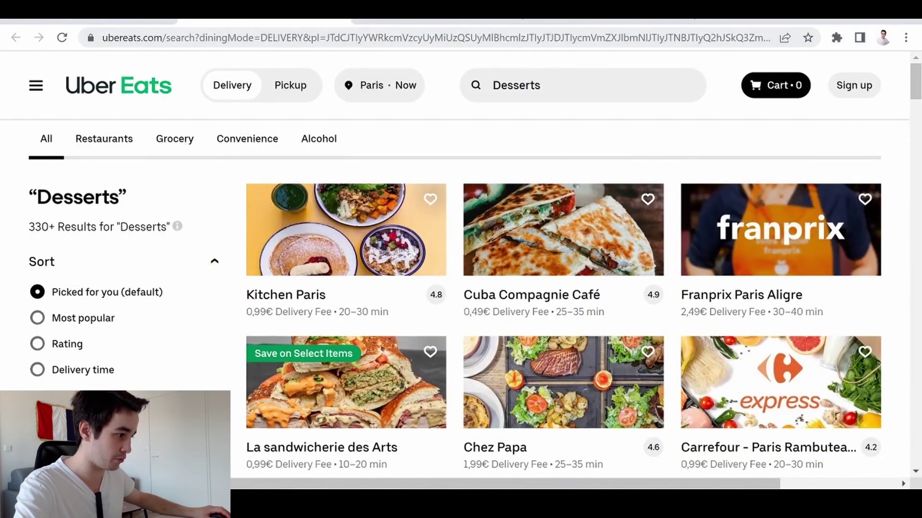
{"action": "scroll", "coordinate": [730, 253], "scroll_direction": "down", "scroll_amount": 7}
{"action": "scroll", "coordinate": [917, 48], "scroll_direction": "up", "scroll_amount": 6}
{"action": "scroll", "coordinate": [917, 48], "scroll_direction": "up", "scroll_amount": 2}
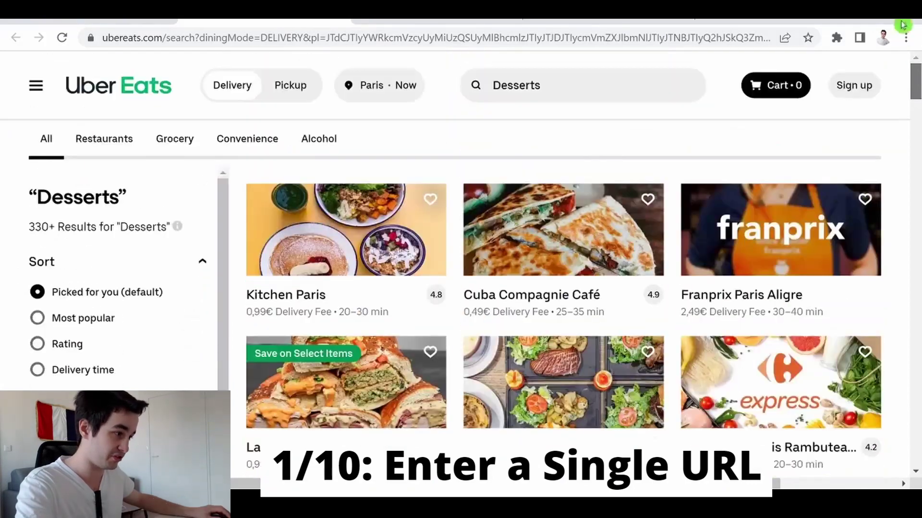
{"action": "left_click", "coordinate": [744, 37]}
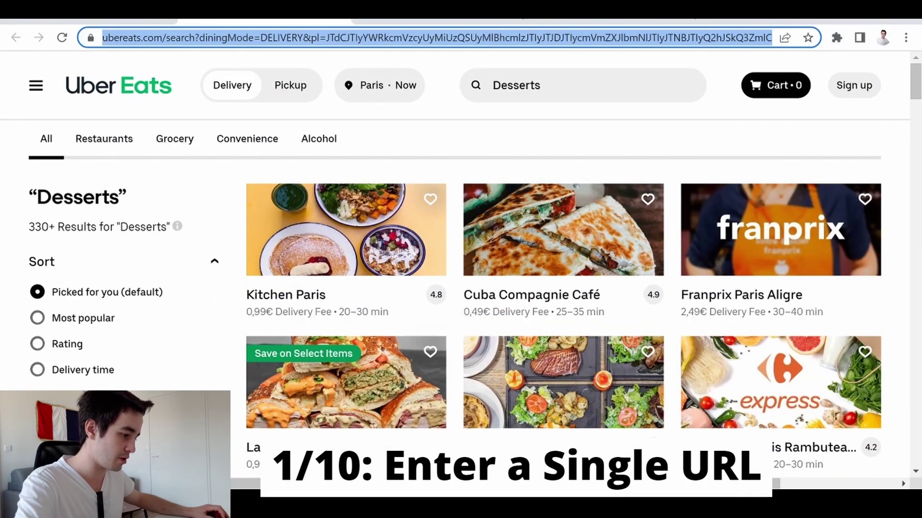
{"action": "key", "text": "alt+Tab"}
Start a new Octoparse task from the pasted Uber Eats Desserts URL
{"action": "left_click", "coordinate": [391, 134]}
{"action": "key", "text": "ctrl+v"}
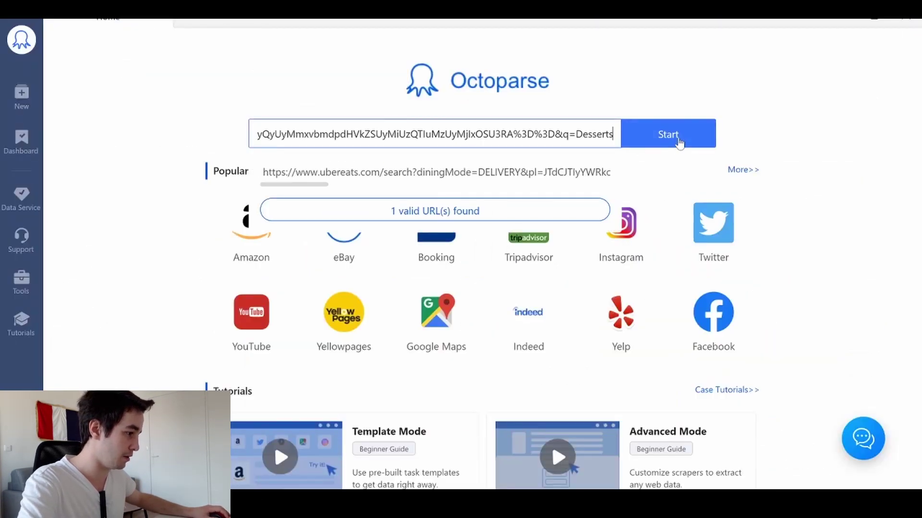
{"action": "left_click", "coordinate": [676, 137]}
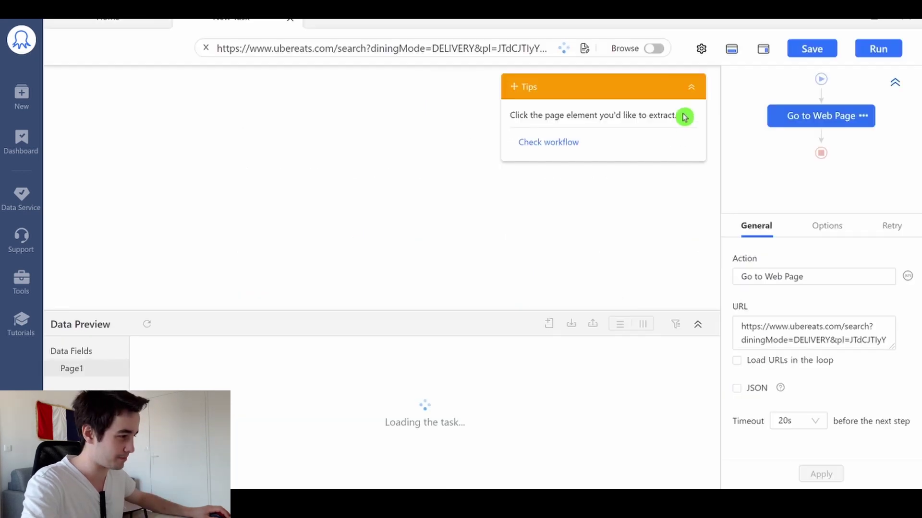
Auto-detect the restaurant list on the page, capturing 313 rows across 5 fields
{"action": "left_click", "coordinate": [648, 49]}
{"action": "left_click", "coordinate": [648, 49]}
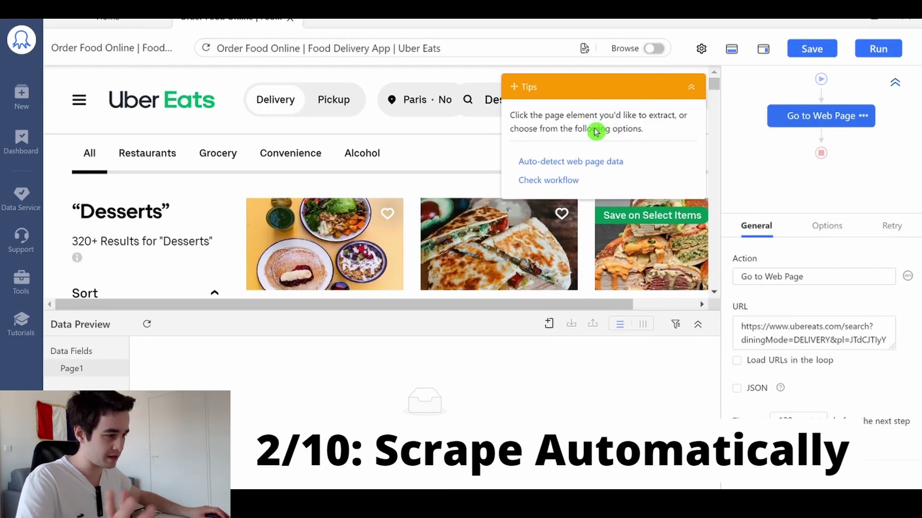
{"action": "left_click", "coordinate": [690, 88]}
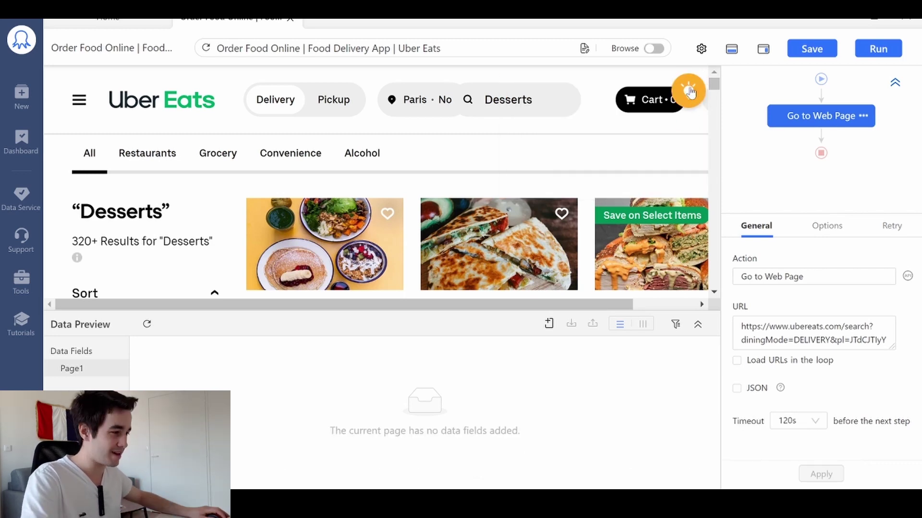
{"action": "left_click", "coordinate": [688, 90]}
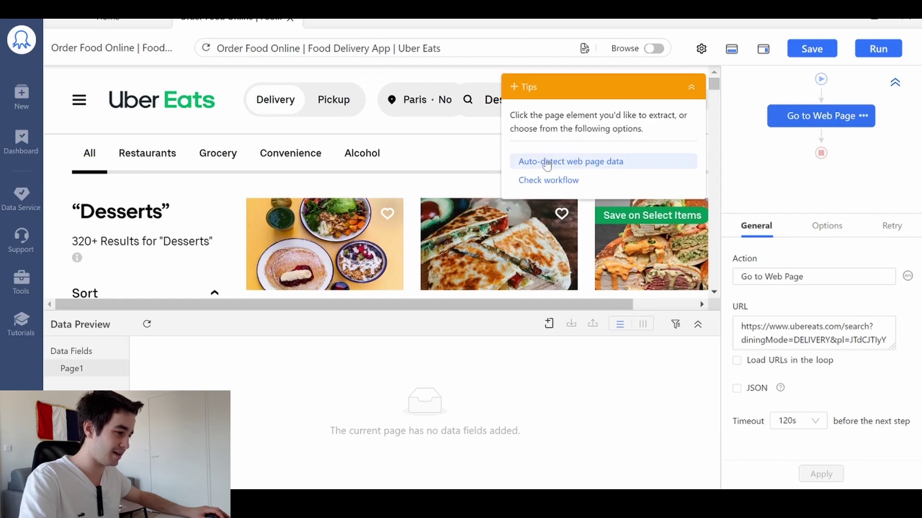
{"action": "left_click", "coordinate": [549, 163]}
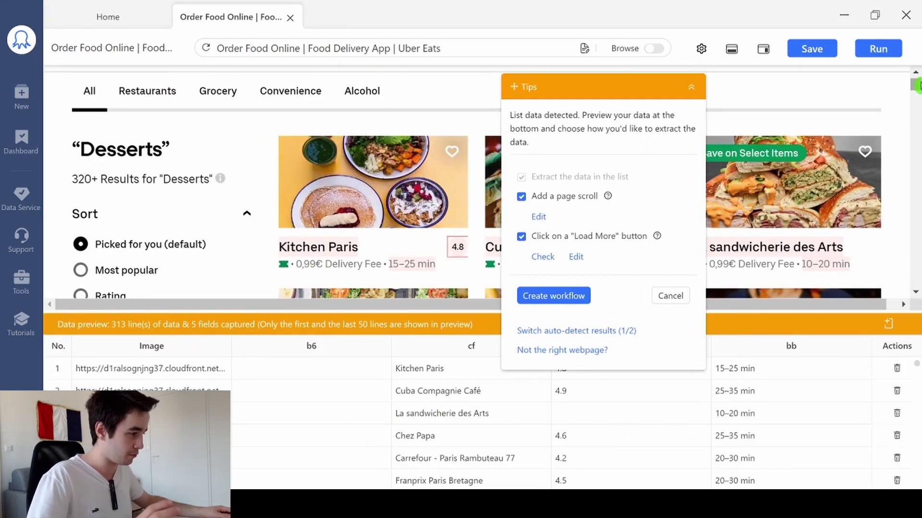
Switch off Add a page scroll for the detected list and return to the browser results
{"action": "scroll", "coordinate": [917, 105], "scroll_direction": "down", "scroll_amount": 5}
{"action": "left_click_drag", "start_coordinate": [917, 105], "coordinate": [914, 281]}
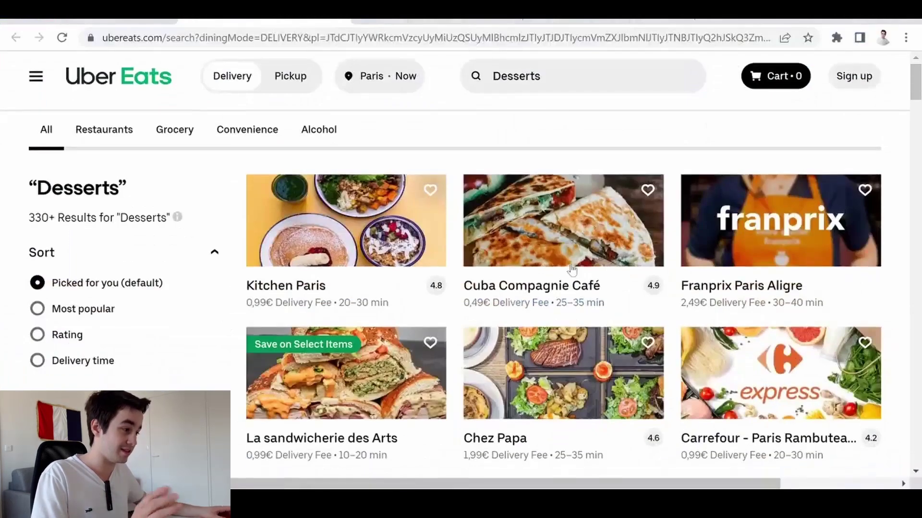
{"action": "left_click_drag", "start_coordinate": [915, 81], "coordinate": [881, 427]}
Load more dessert restaurants beyond Maison Nomade using the Show more button
{"action": "scroll", "coordinate": [569, 398], "scroll_direction": "up", "scroll_amount": 3}
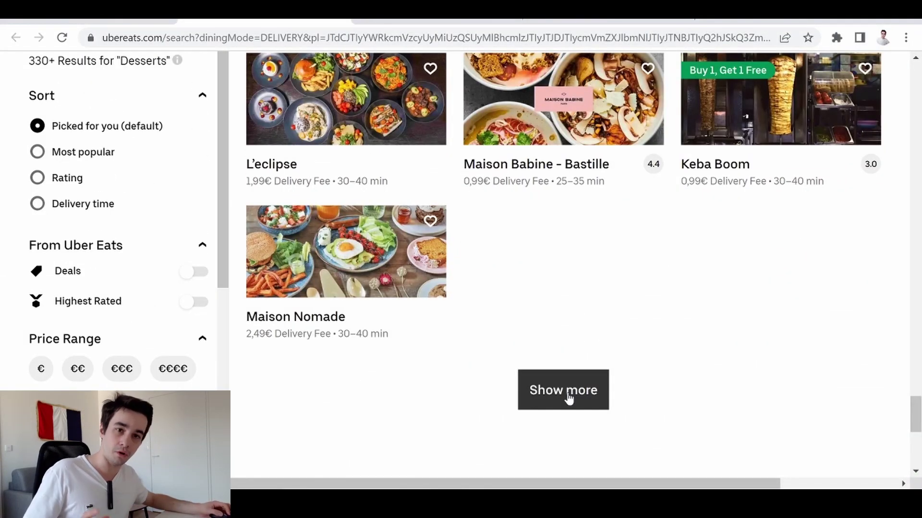
{"action": "left_click", "coordinate": [585, 389]}
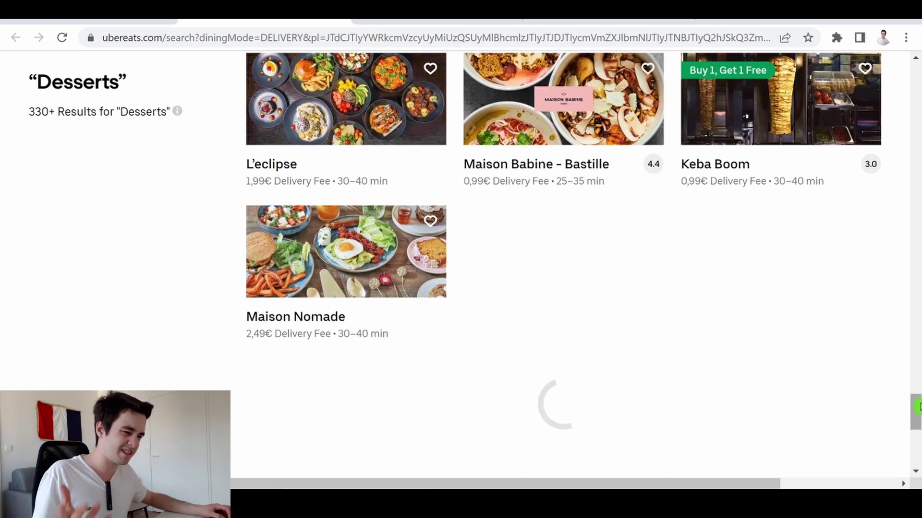
{"action": "left_click", "coordinate": [917, 384]}
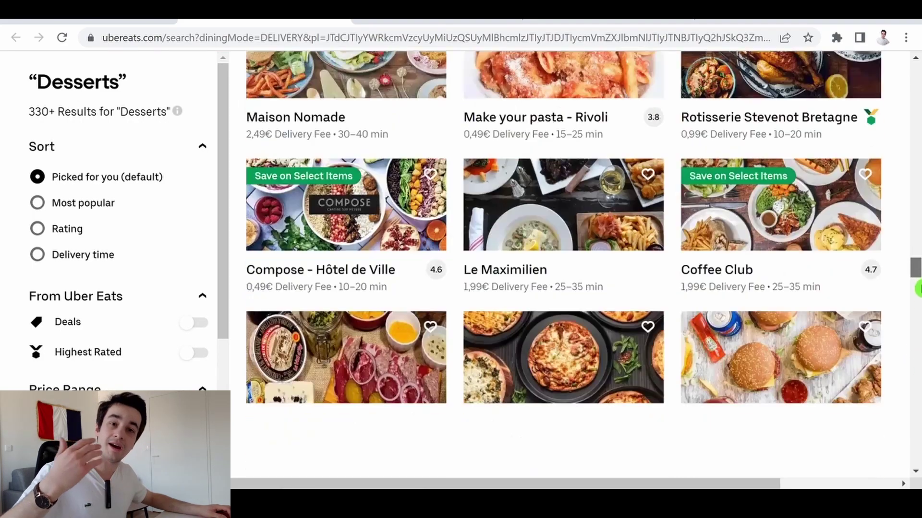
{"action": "left_click_drag", "start_coordinate": [916, 390], "coordinate": [917, 460]}
Keep the Load More click enabled and leave page scrolling switched off
{"action": "left_click", "coordinate": [586, 163]}
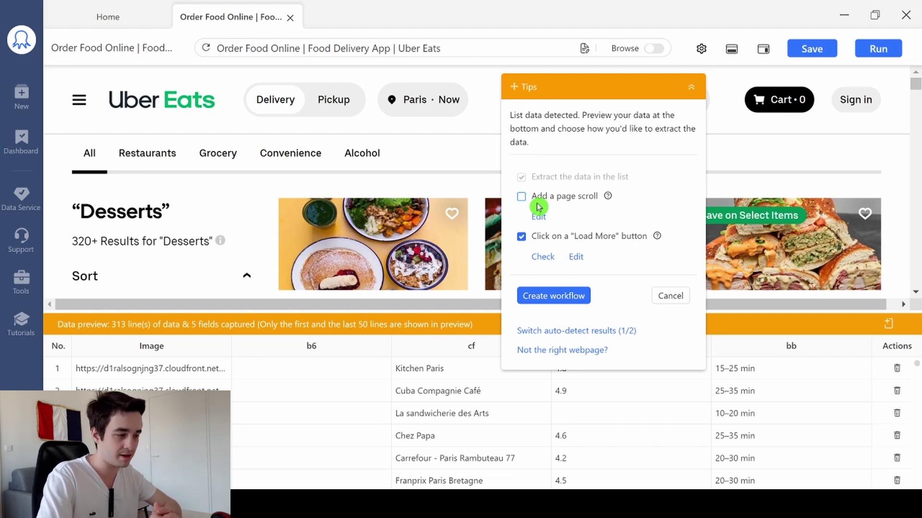
{"action": "left_click", "coordinate": [521, 198]}
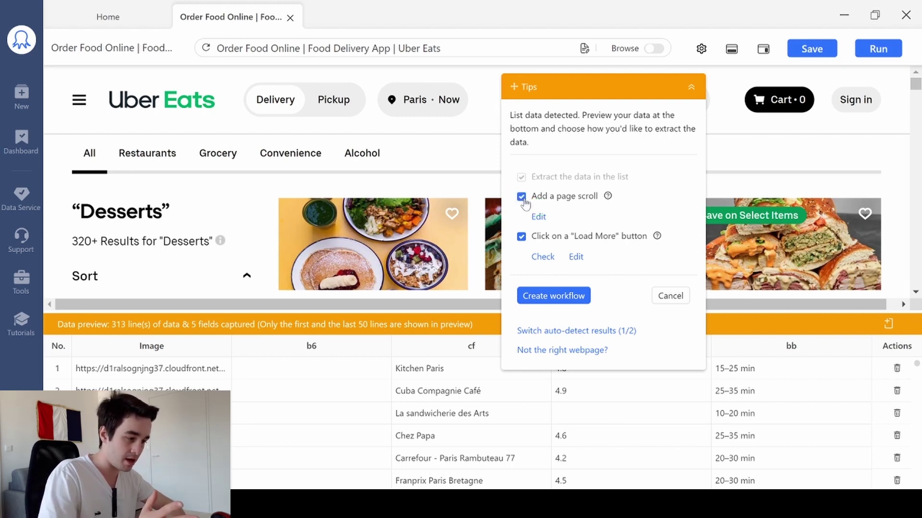
{"action": "left_click", "coordinate": [521, 197]}
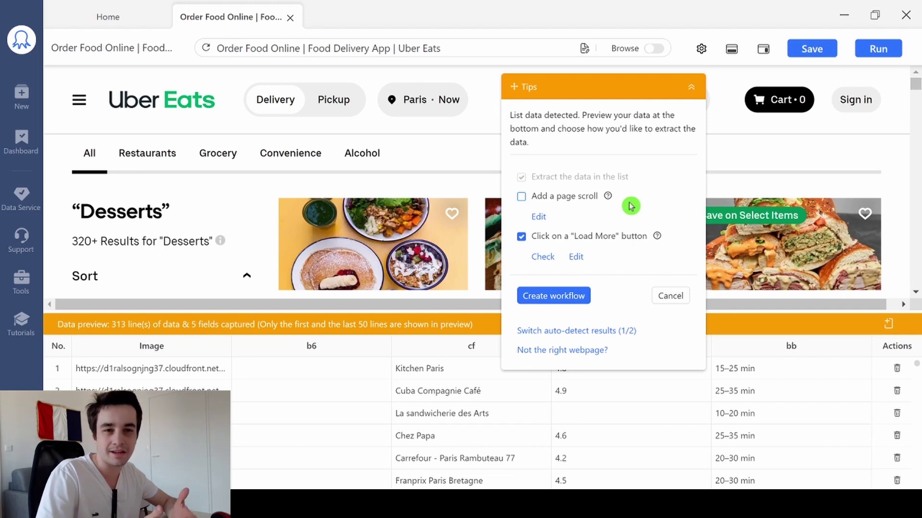
Create the workflow from the detected list and enlarge the workflow diagram area
{"action": "left_click", "coordinate": [541, 301]}
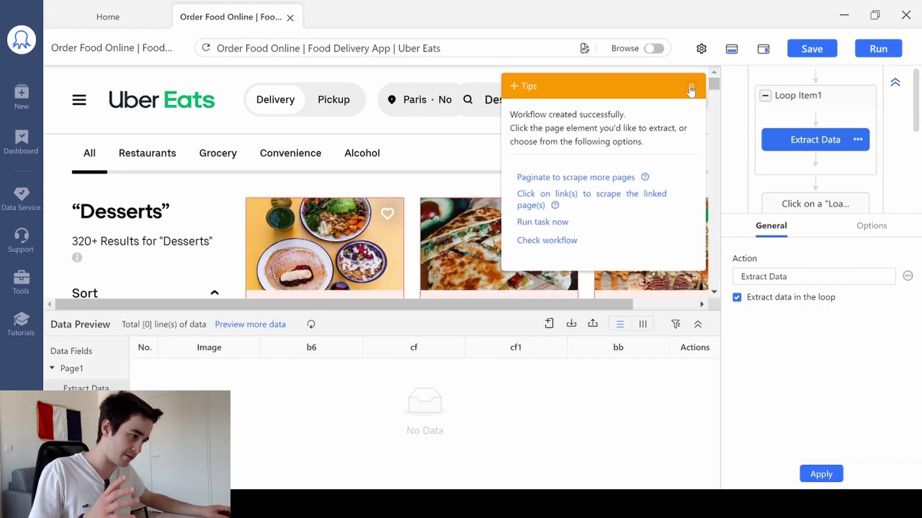
{"action": "left_click", "coordinate": [765, 148]}
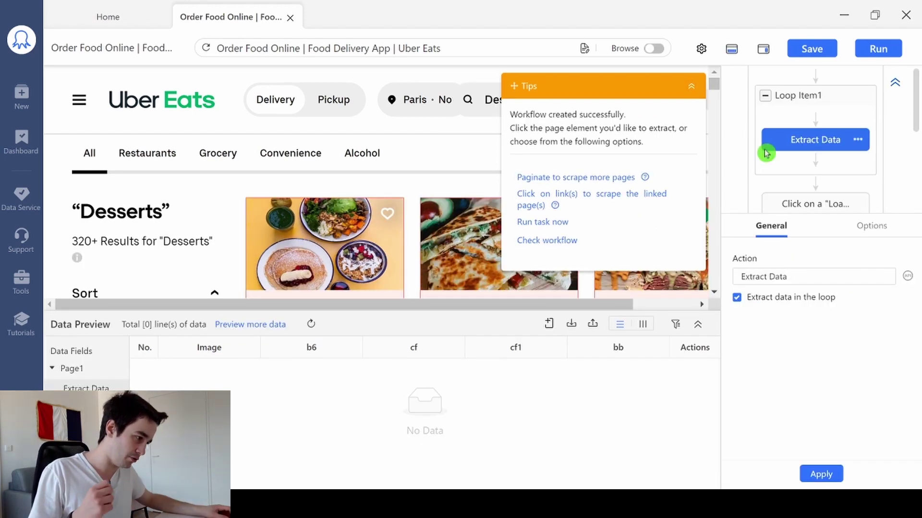
{"action": "left_click", "coordinate": [691, 89]}
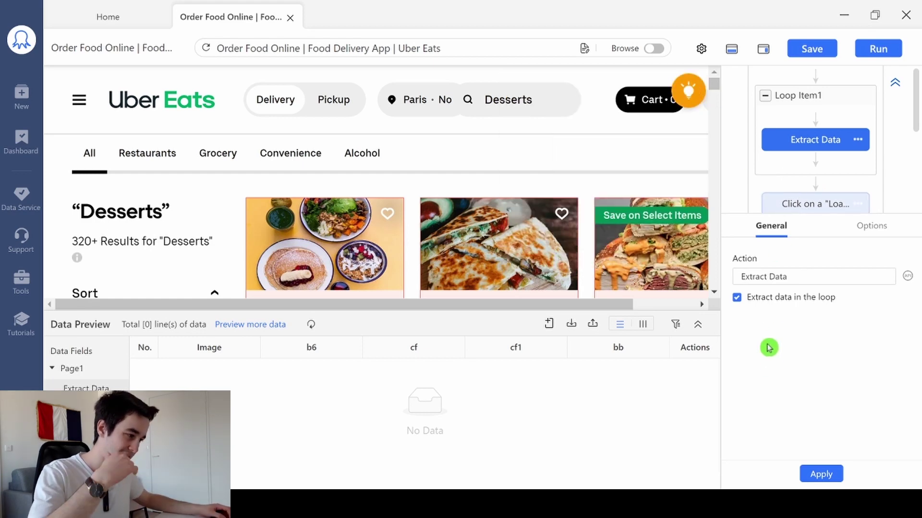
{"action": "left_click_drag", "start_coordinate": [807, 211], "coordinate": [797, 365]}
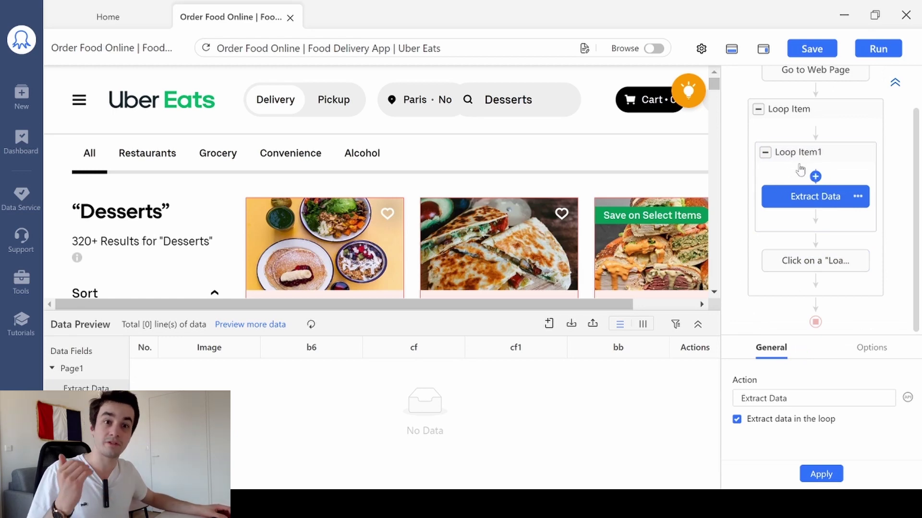
Move the extraction loop below the load-more loop and clear the load-more loop's Matching XPath
{"action": "left_click", "coordinate": [808, 153]}
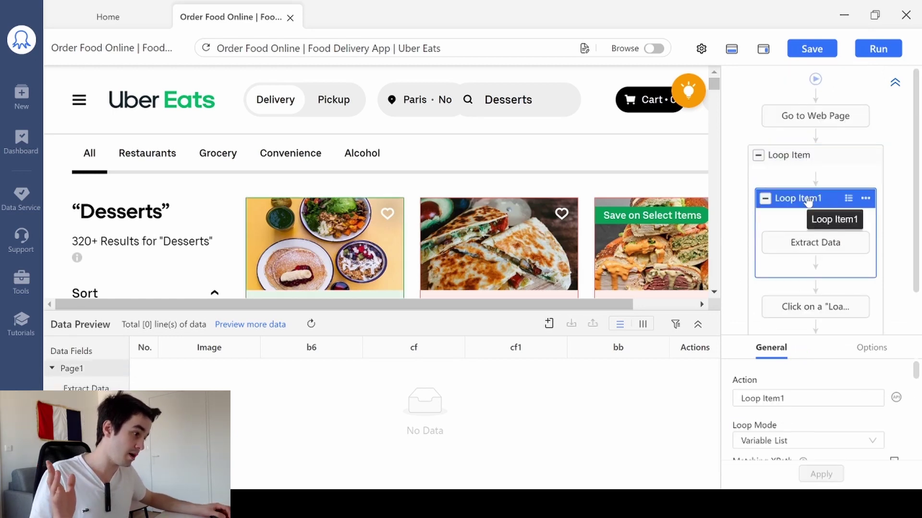
{"action": "left_click_drag", "start_coordinate": [808, 201], "coordinate": [808, 307]}
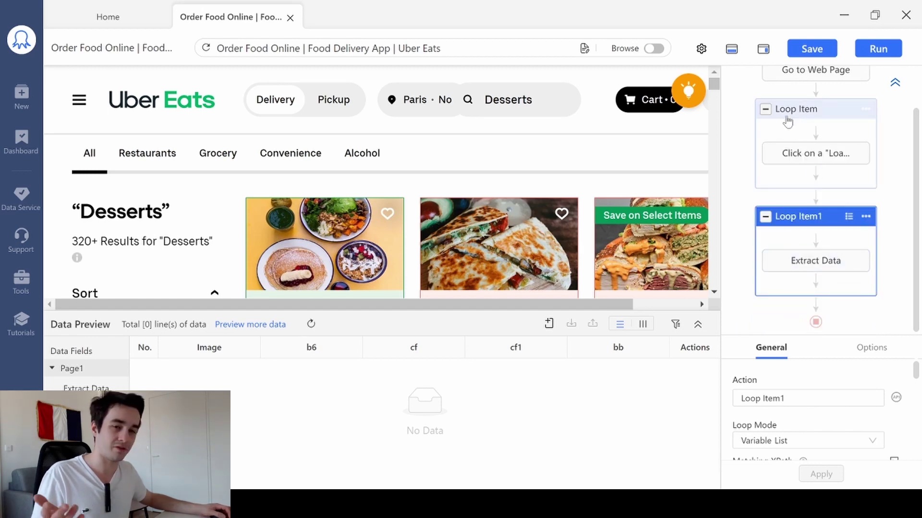
{"action": "left_click", "coordinate": [816, 128]}
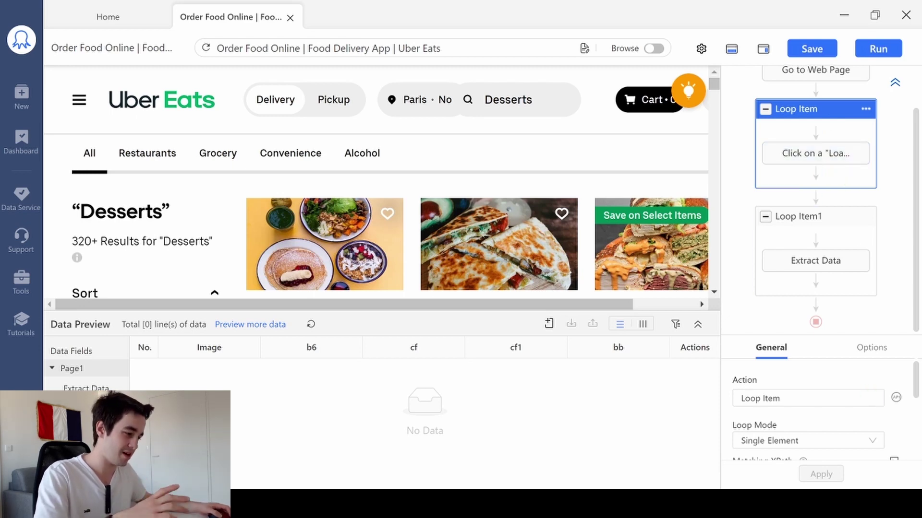
{"action": "scroll", "coordinate": [816, 412], "scroll_direction": "down", "scroll_amount": 2}
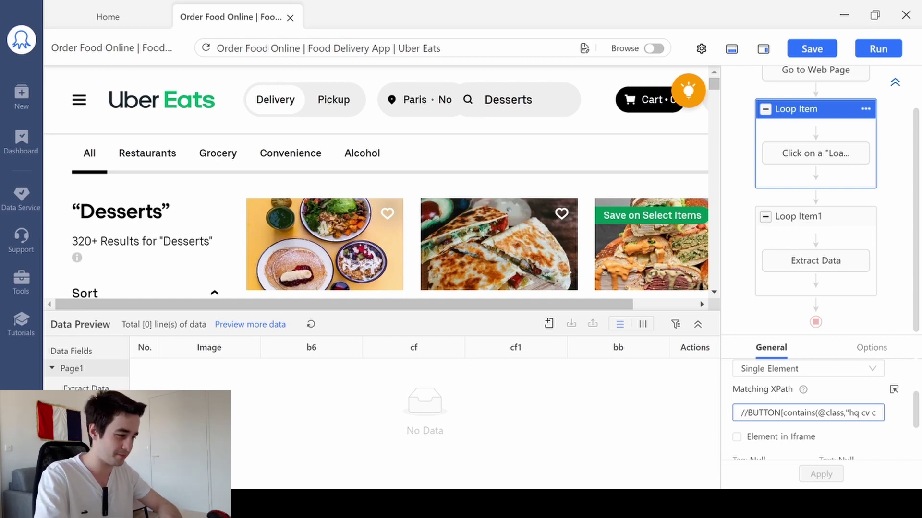
{"action": "key", "text": "ctrl+a"}
{"action": "key", "text": "BackSpace"}
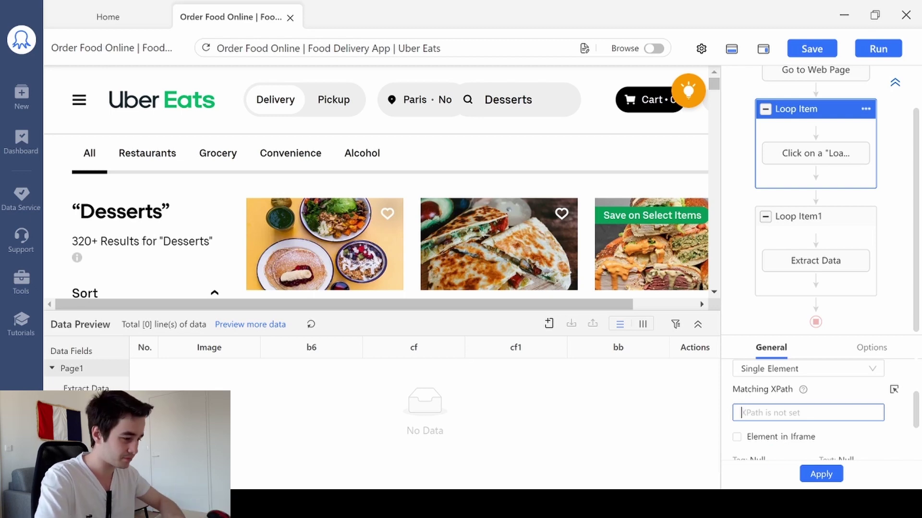
{"action": "key", "text": "alt+Tab"}
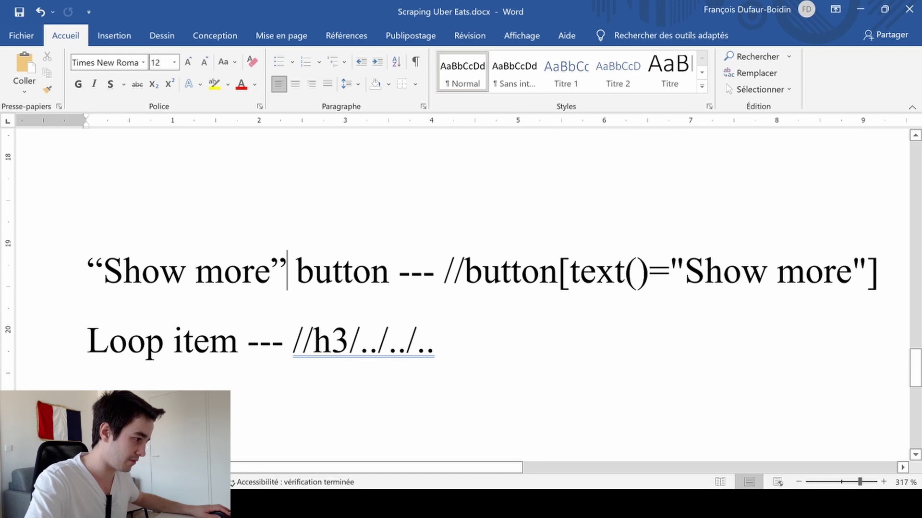
Select //button[text()="Show more"] in the Word notes for copying
{"action": "left_click_drag", "start_coordinate": [892, 283], "coordinate": [444, 274]}
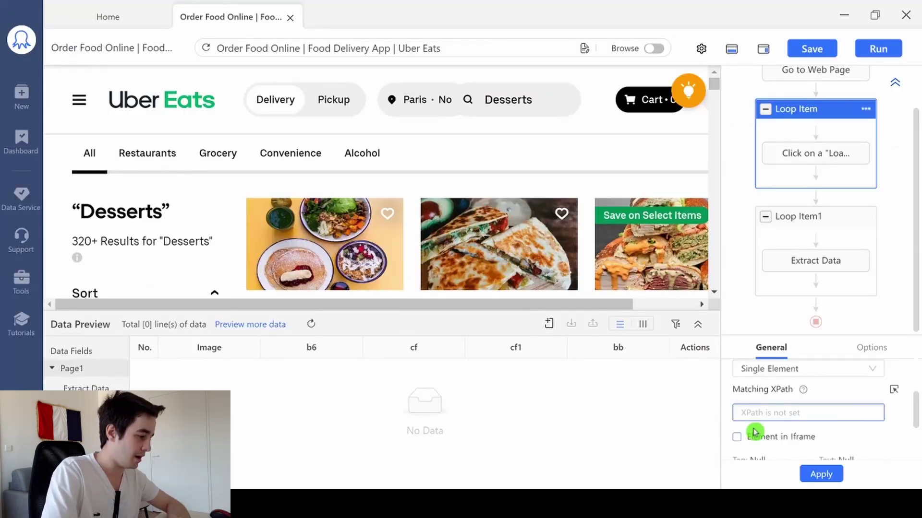
Paste //button[text()="Show more"] as the loop's Matching XPath and apply it
{"action": "type", "text": "//button[text()=\"Show more\"]"}
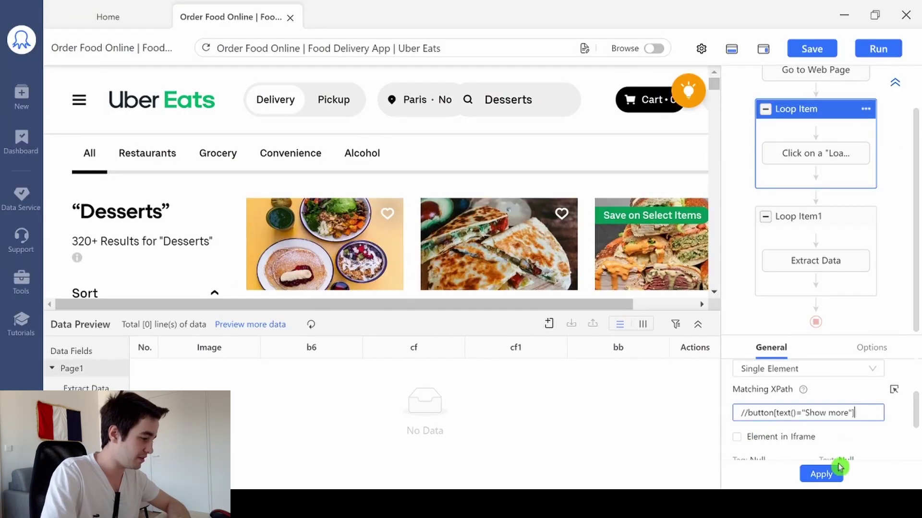
{"action": "left_click", "coordinate": [835, 473]}
{"action": "left_click", "coordinate": [798, 157]}
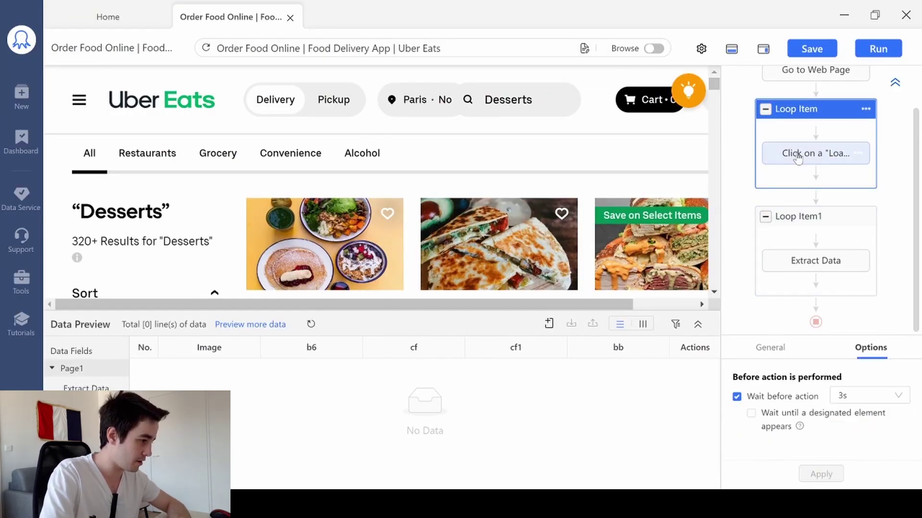
{"action": "left_click", "coordinate": [797, 156]}
Give the Load More click a 10s AJAX timeout and stop scrolling after loading
{"action": "scroll", "coordinate": [809, 415], "scroll_direction": "down", "scroll_amount": 2}
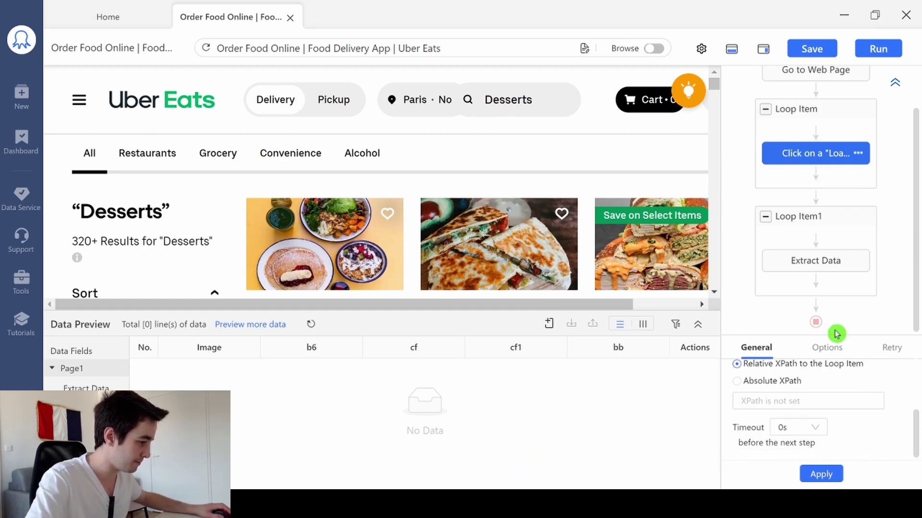
{"action": "left_click", "coordinate": [825, 347]}
{"action": "scroll", "coordinate": [787, 432], "scroll_direction": "down", "scroll_amount": 2}
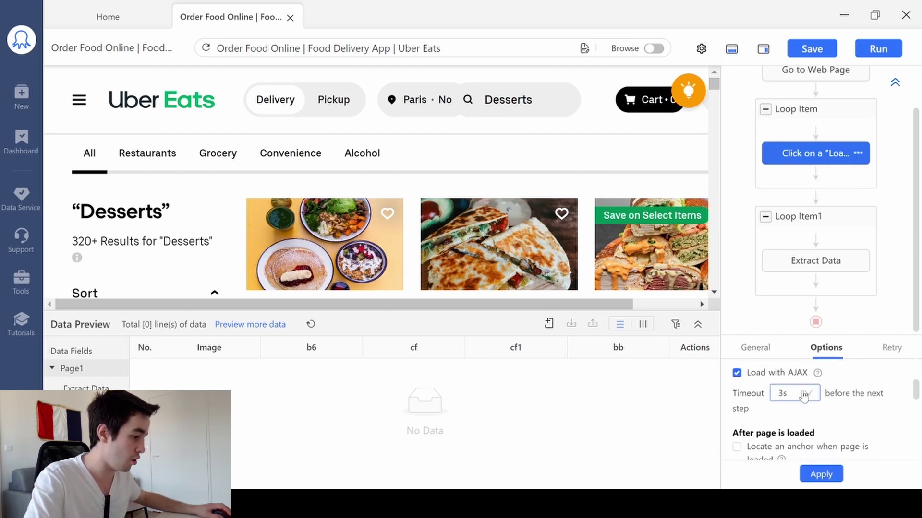
{"action": "left_click", "coordinate": [804, 396]}
{"action": "scroll", "coordinate": [787, 405], "scroll_direction": "down", "scroll_amount": 3}
{"action": "left_click", "coordinate": [786, 412]}
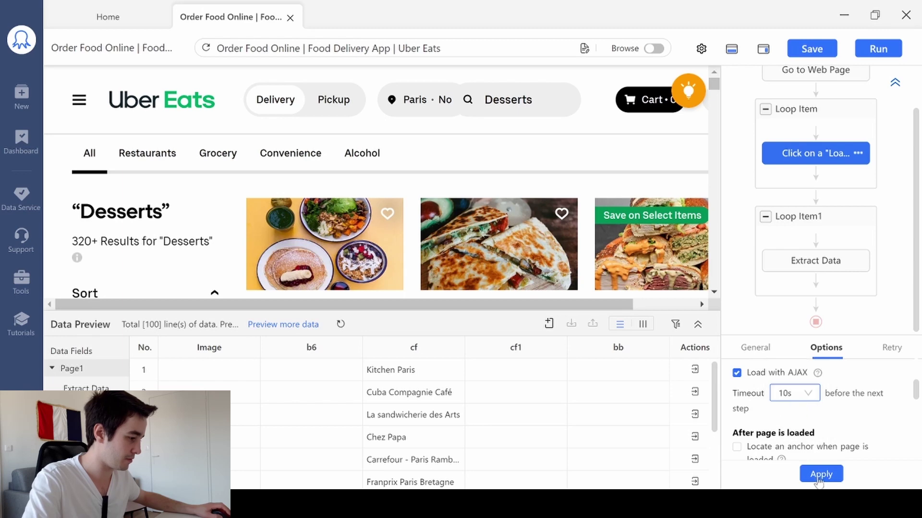
{"action": "scroll", "coordinate": [819, 476], "scroll_direction": "down", "scroll_amount": 2}
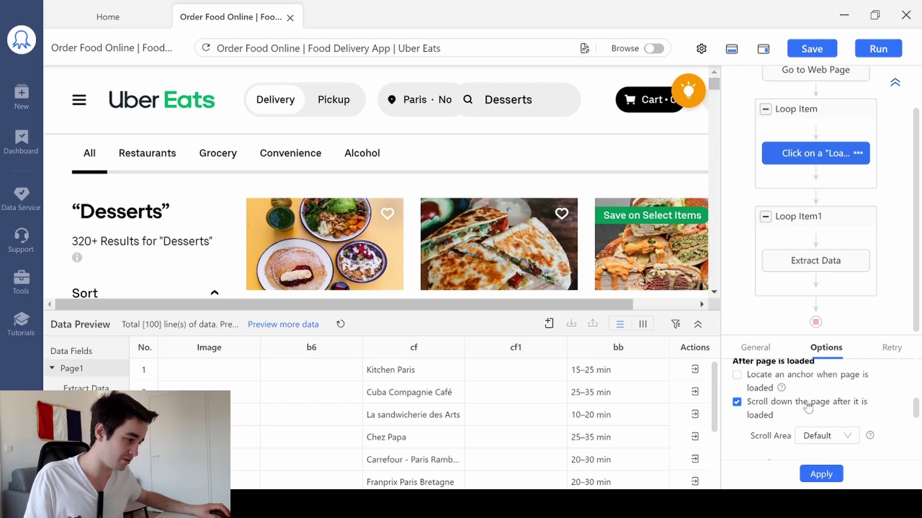
{"action": "left_click", "coordinate": [808, 407]}
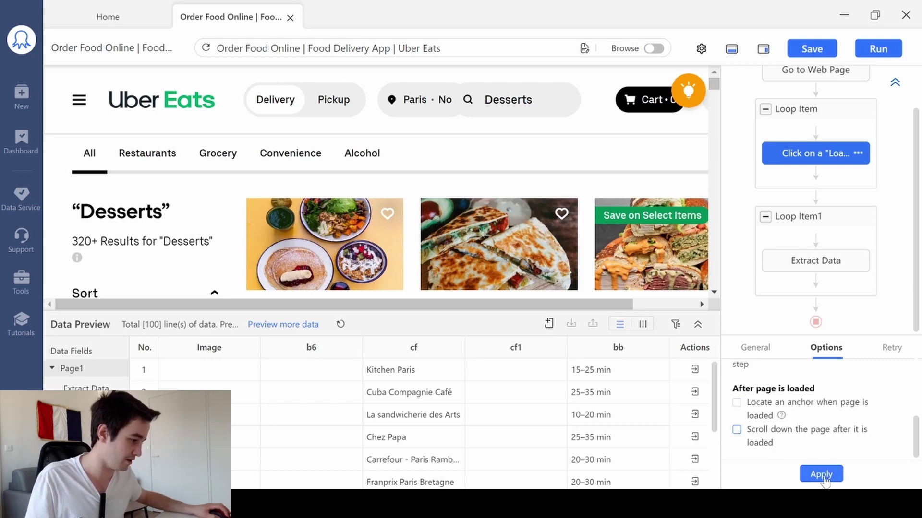
{"action": "left_click", "coordinate": [820, 473]}
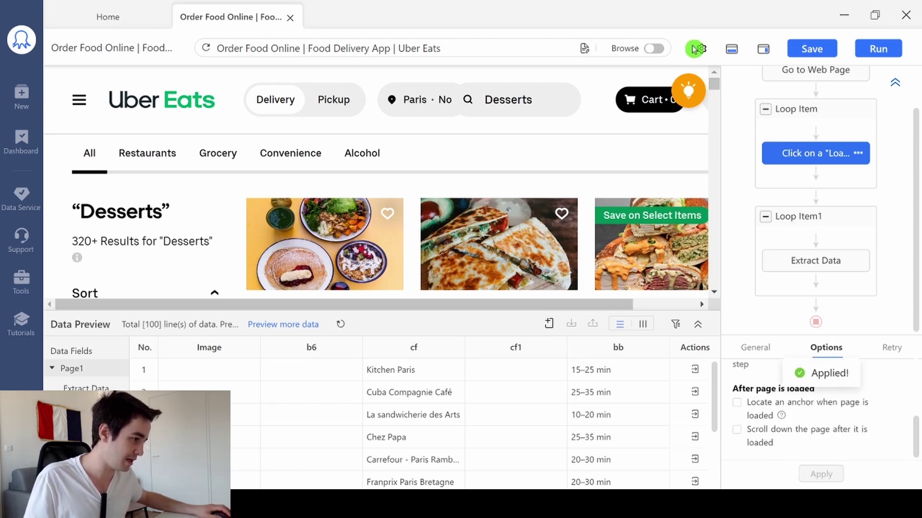
{"action": "left_click_drag", "start_coordinate": [715, 90], "coordinate": [716, 99]}
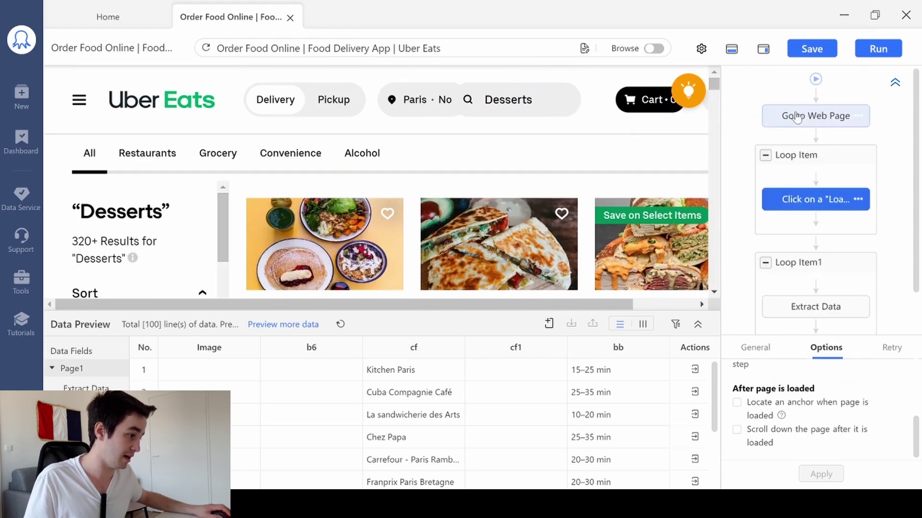
Select the second loop, Loop Item1, and clear its existing Matching XPath
{"action": "left_click", "coordinate": [795, 117]}
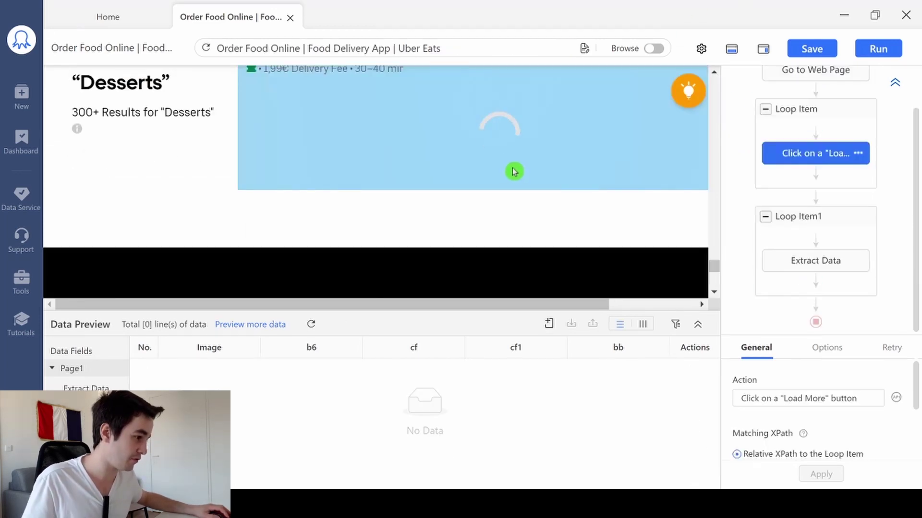
{"action": "left_click", "coordinate": [787, 215]}
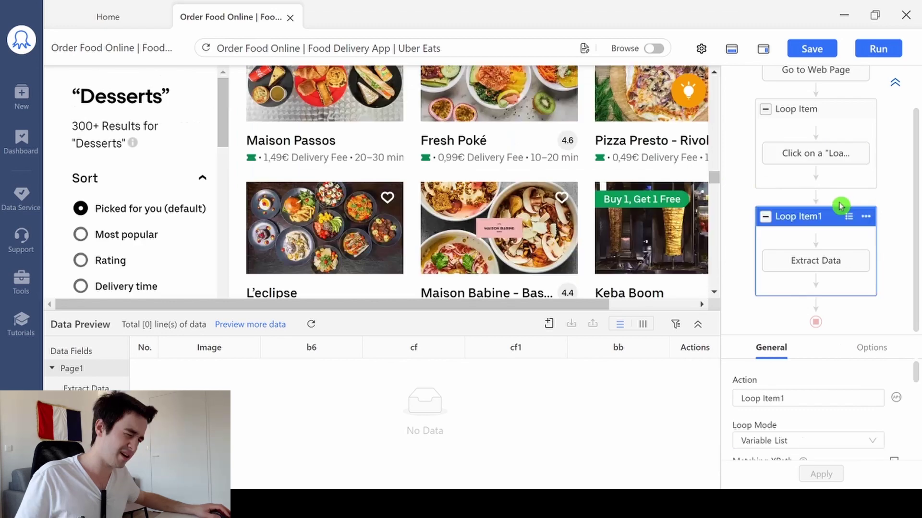
{"action": "left_click", "coordinate": [789, 261]}
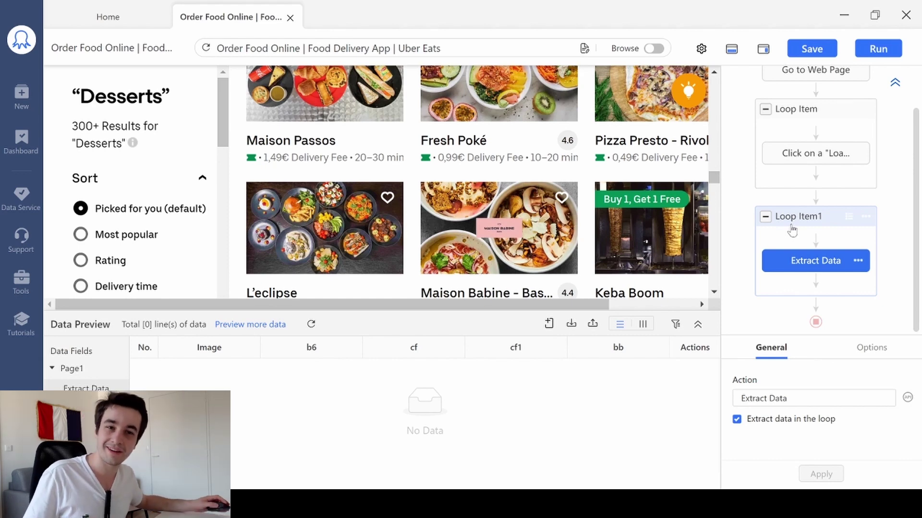
{"action": "left_click", "coordinate": [792, 230]}
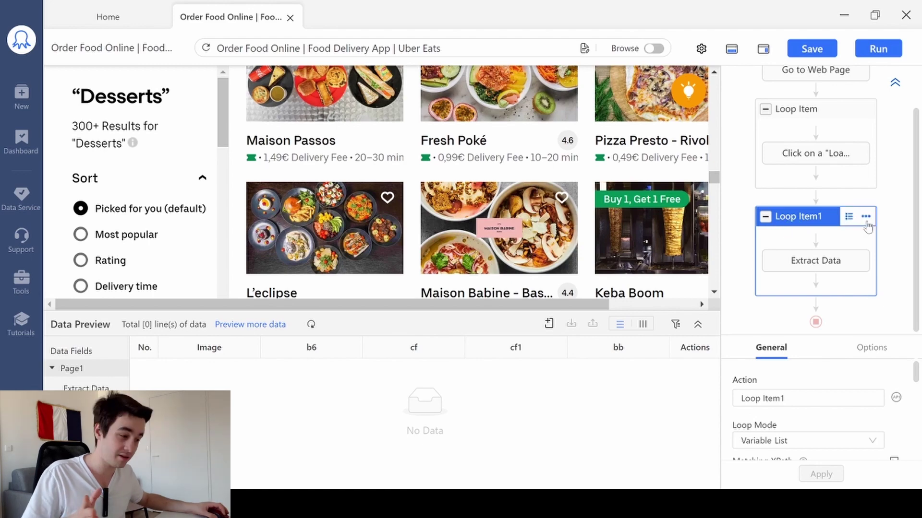
{"action": "scroll", "coordinate": [786, 437], "scroll_direction": "down", "scroll_amount": 2}
{"action": "triple_click", "coordinate": [854, 409]}
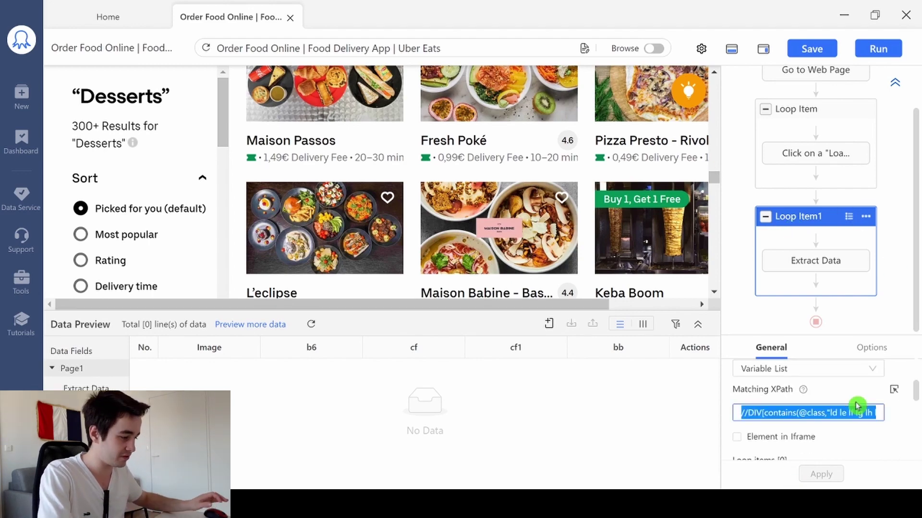
{"action": "key", "text": "BackSpace"}
Copy //h3/../../.. from the Word notes into Matching XPath and apply it
{"action": "key", "text": "alt+Tab"}
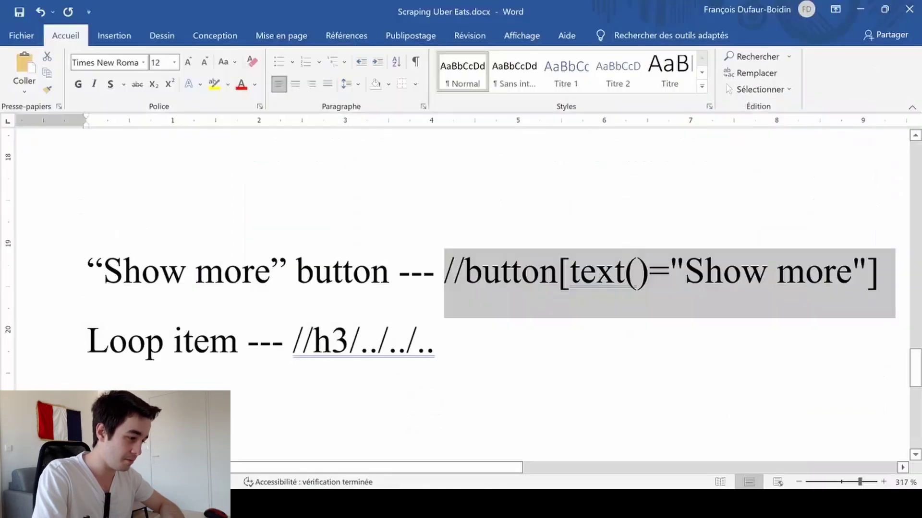
{"action": "left_click", "coordinate": [406, 341]}
{"action": "left_click_drag", "start_coordinate": [435, 340], "coordinate": [294, 341]}
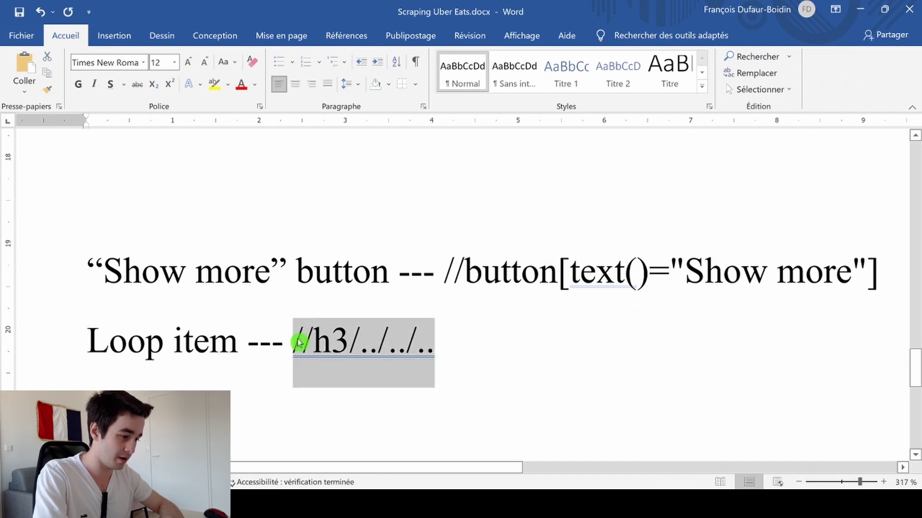
{"action": "key", "text": "ctrl+c"}
{"action": "left_click", "coordinate": [860, 9]}
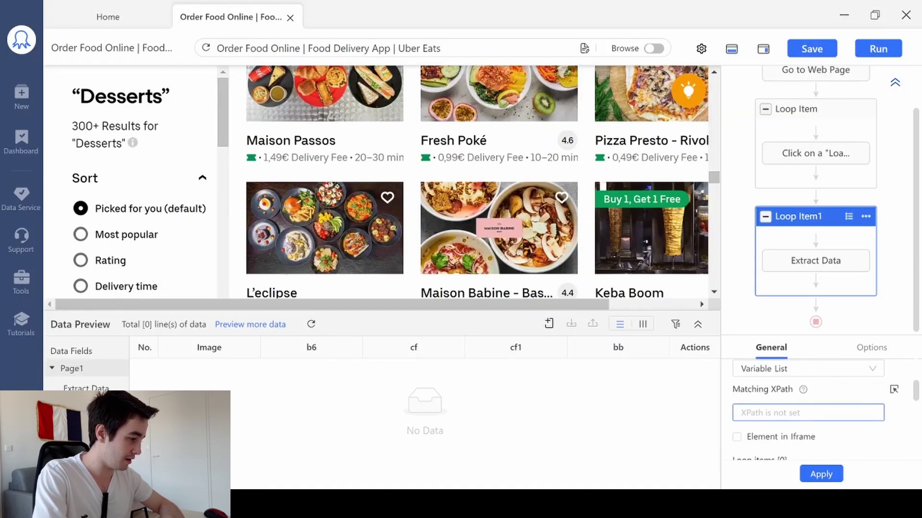
{"action": "key", "text": "ctrl+v"}
{"action": "left_click", "coordinate": [815, 466]}
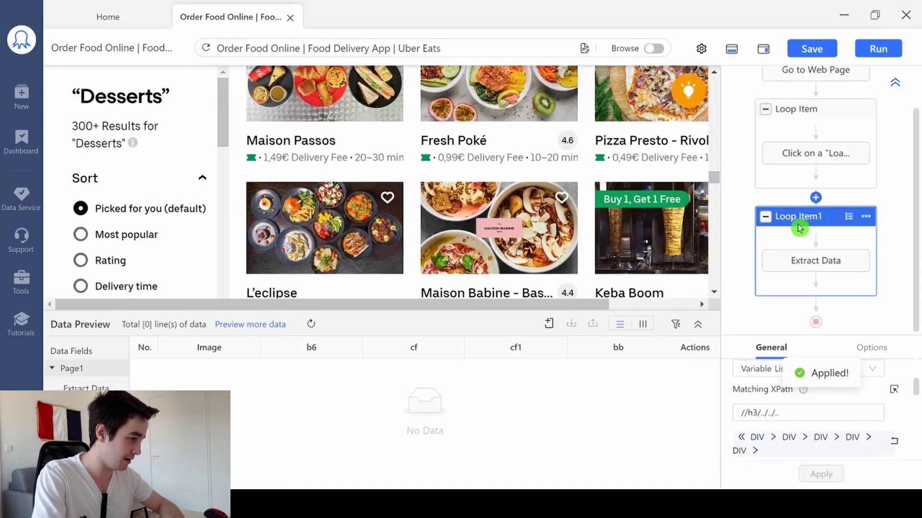
Delete the old Extract Data step from the restaurant loop
{"action": "left_click", "coordinate": [806, 261]}
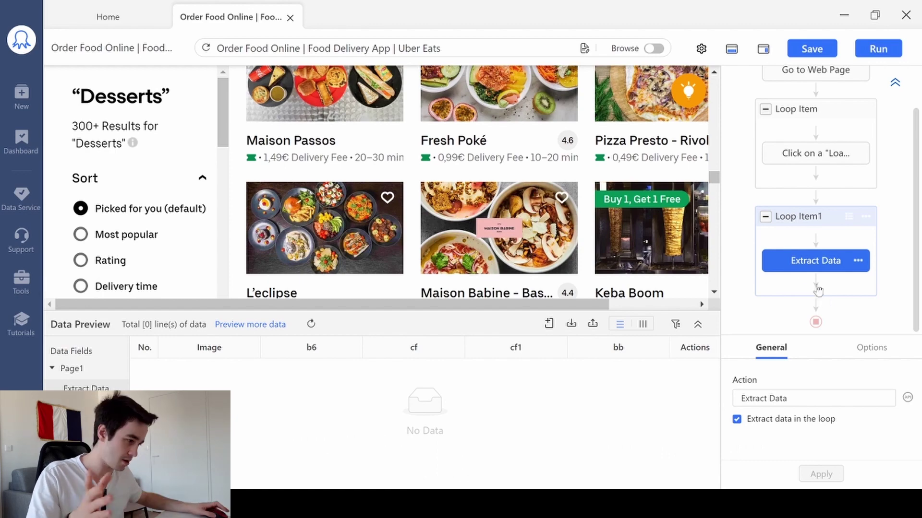
{"action": "key", "text": "Delete"}
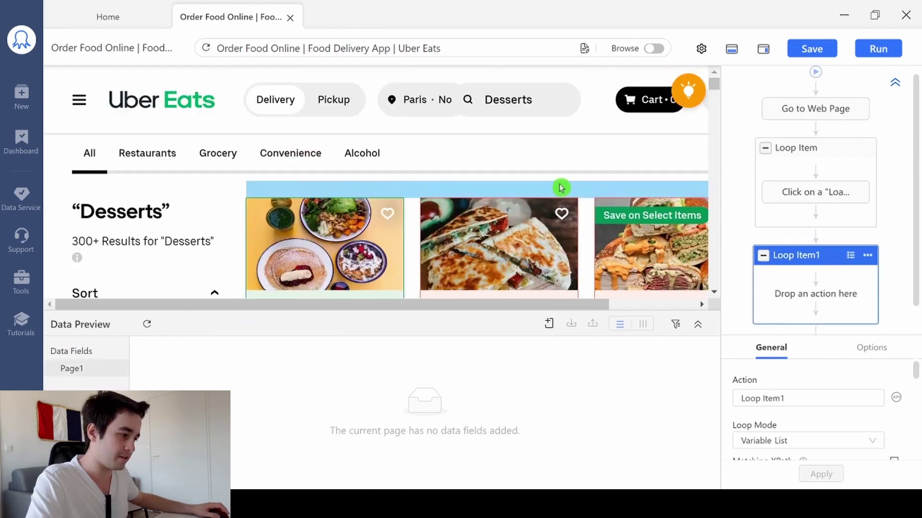
{"action": "scroll", "coordinate": [561, 188], "scroll_direction": "down", "scroll_amount": 3}
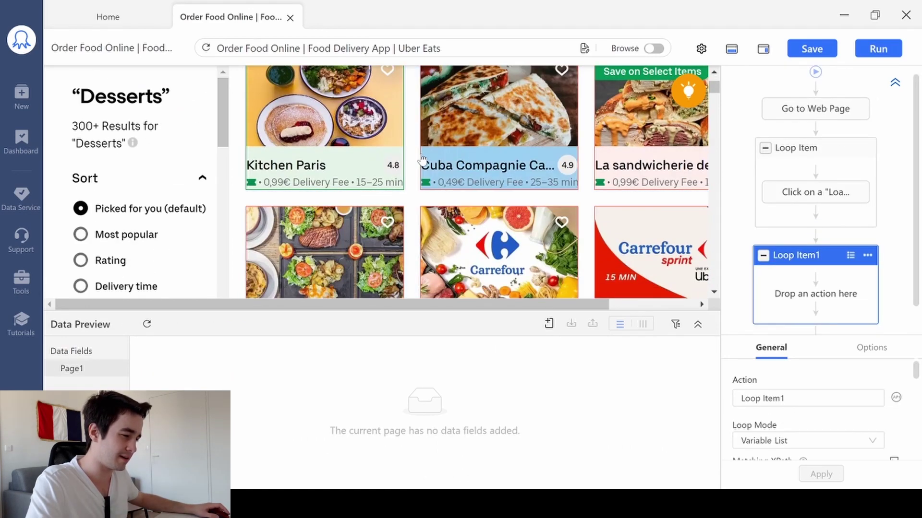
Extract the Kitchen Paris title text three times, as the Text, Text1 and Text2 fields
{"action": "left_click", "coordinate": [306, 157]}
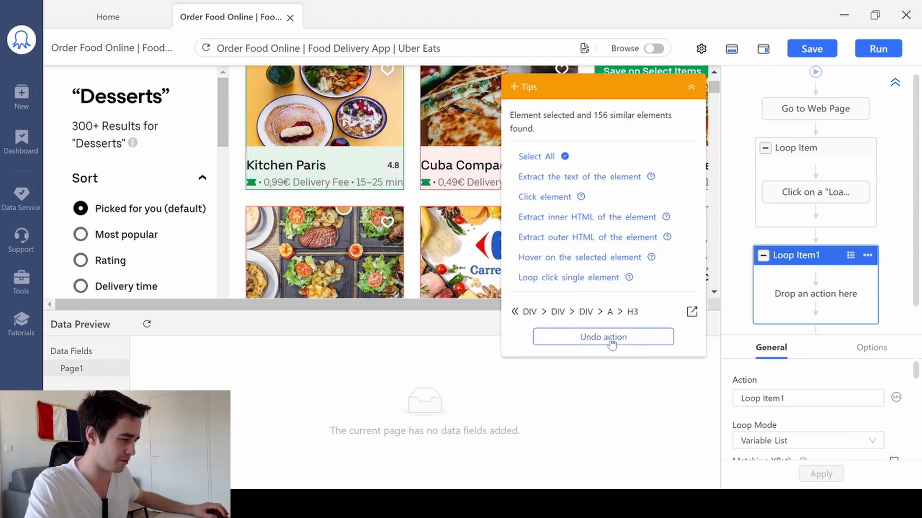
{"action": "left_click", "coordinate": [580, 177]}
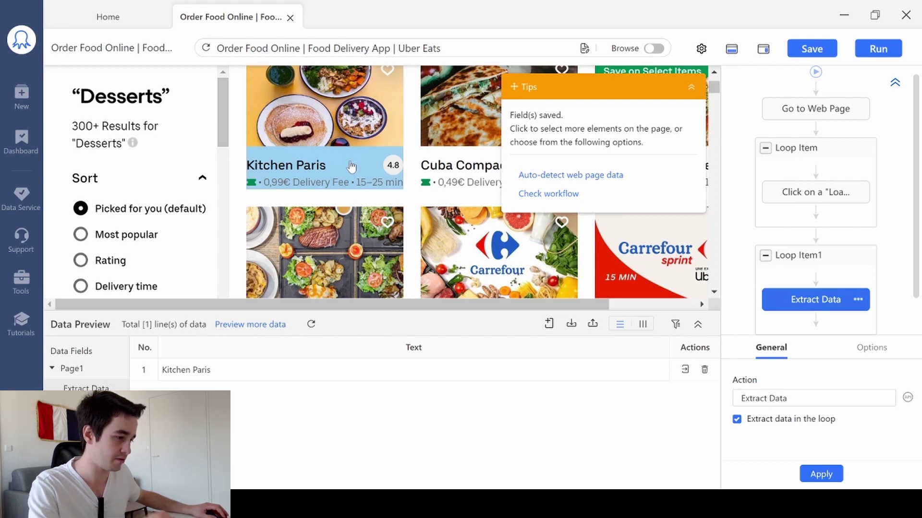
{"action": "left_click", "coordinate": [350, 166]}
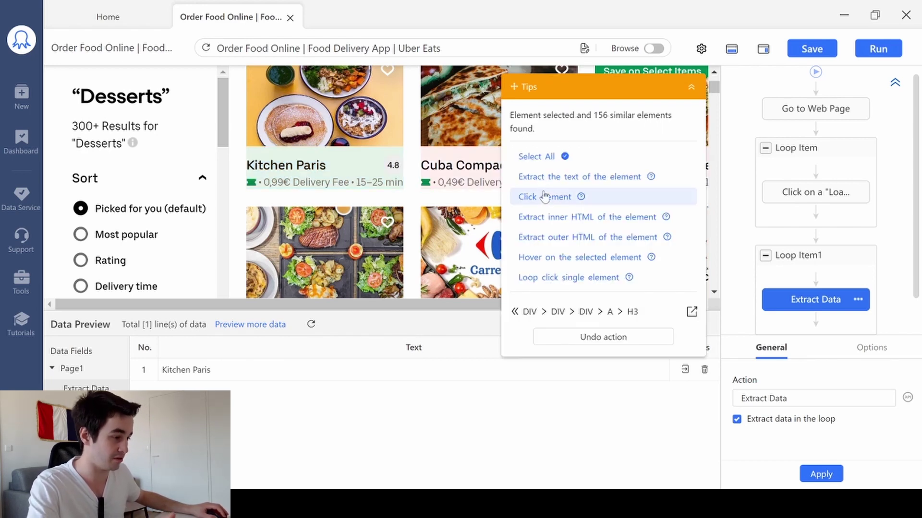
{"action": "left_click", "coordinate": [568, 177]}
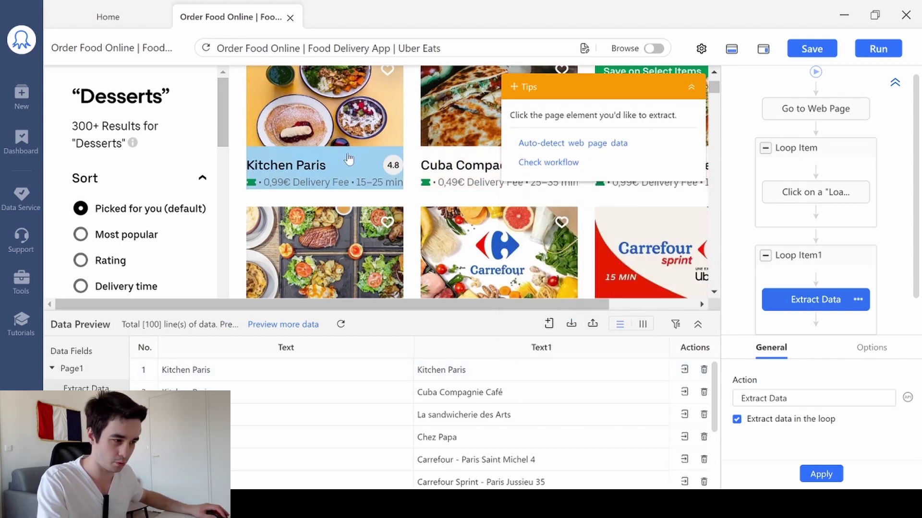
{"action": "left_click", "coordinate": [349, 158]}
{"action": "left_click", "coordinate": [597, 177]}
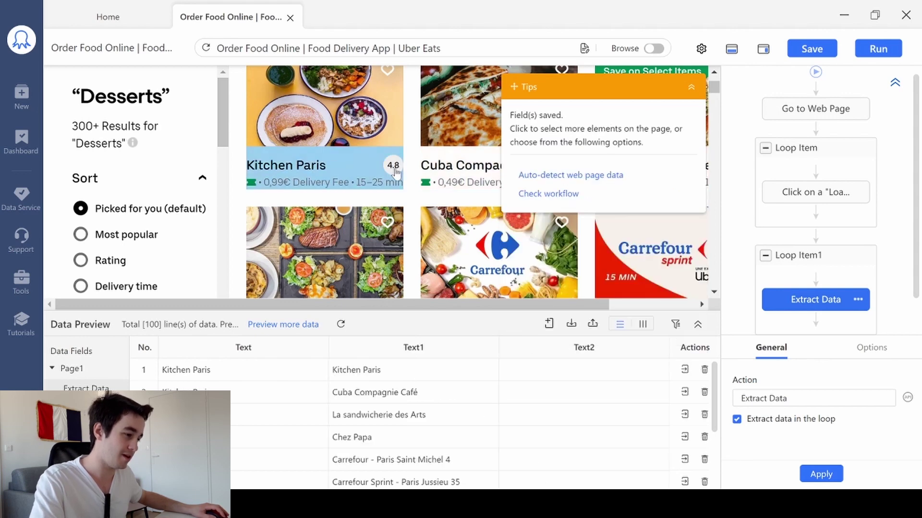
Extract each restaurant title's link as a URL field of Uber Eats store links
{"action": "left_click", "coordinate": [347, 154]}
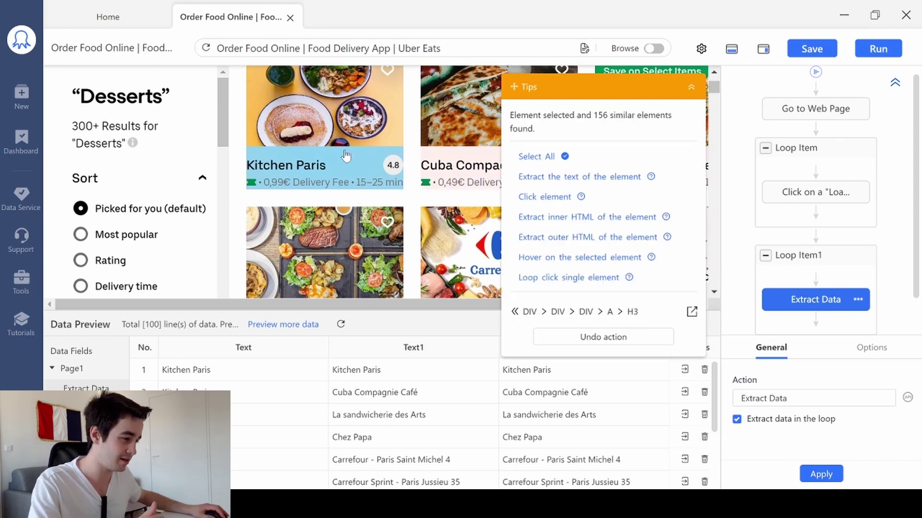
{"action": "left_click", "coordinate": [610, 312]}
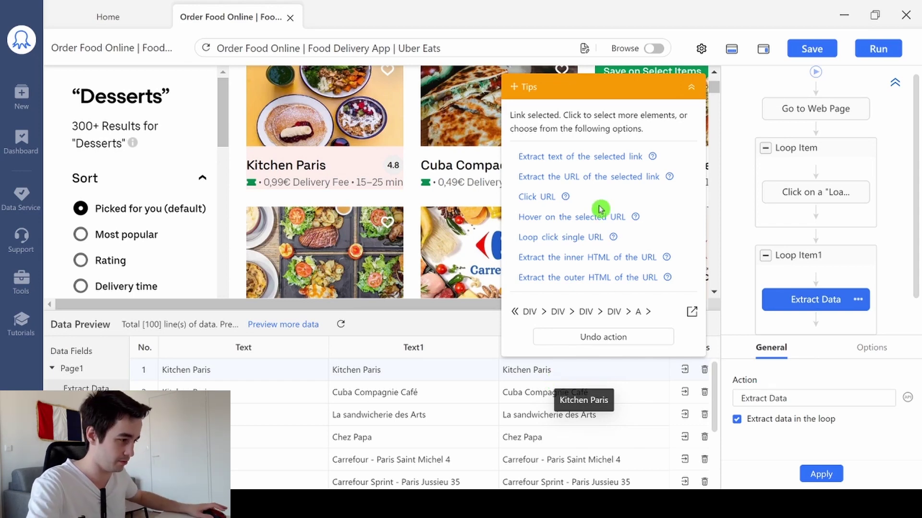
{"action": "left_click", "coordinate": [572, 176]}
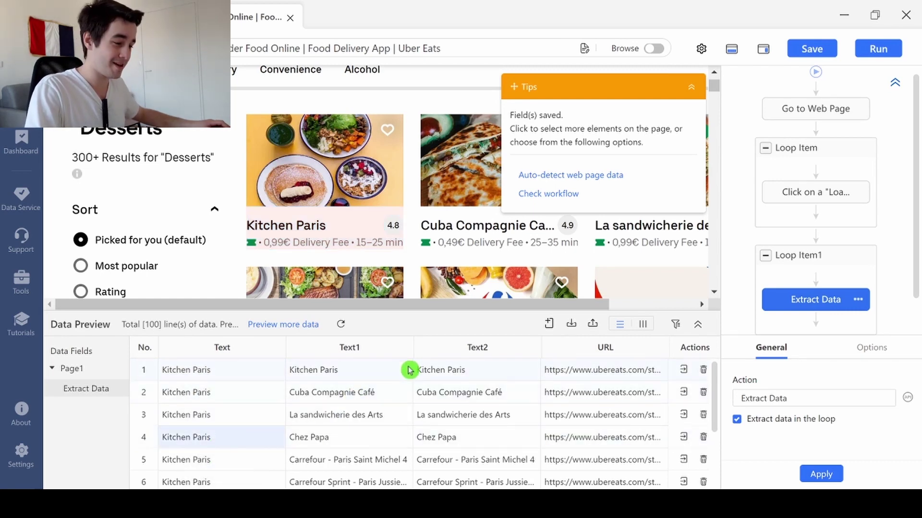
{"action": "left_click", "coordinate": [368, 379]}
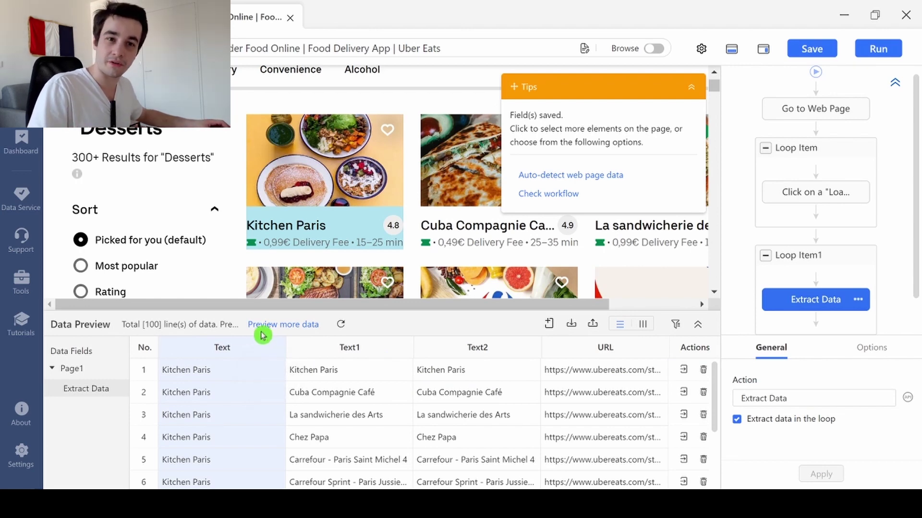
Set the Text field's XPath to //h3 so it captures restaurant titles
{"action": "left_click", "coordinate": [273, 350]}
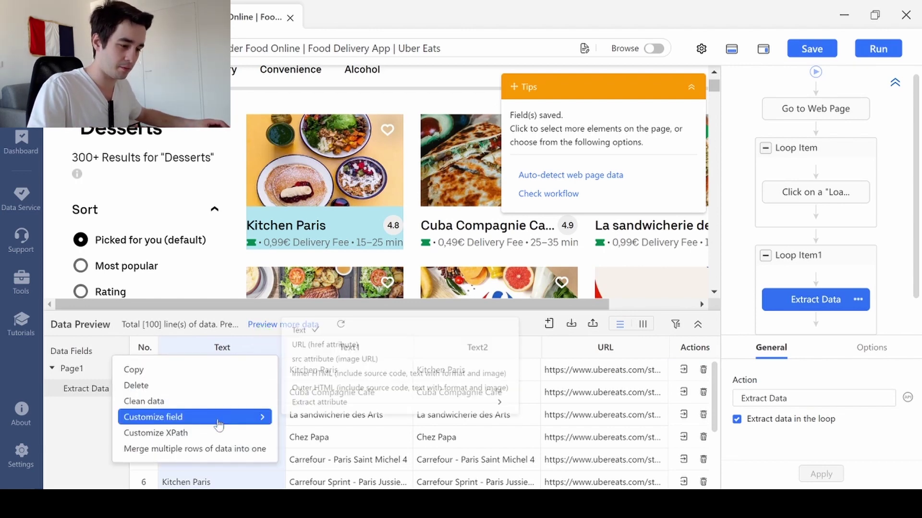
{"action": "left_click", "coordinate": [215, 435]}
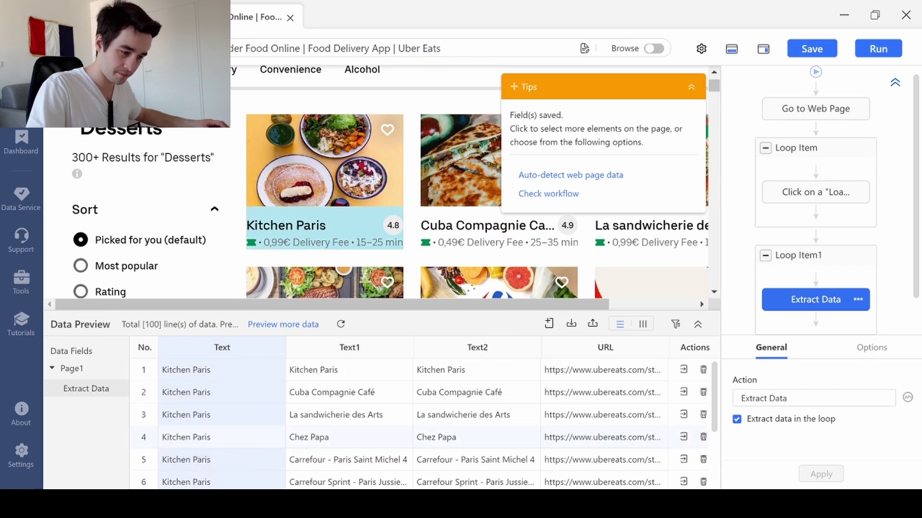
{"action": "left_click_drag", "start_coordinate": [136, 430], "coordinate": [67, 430]}
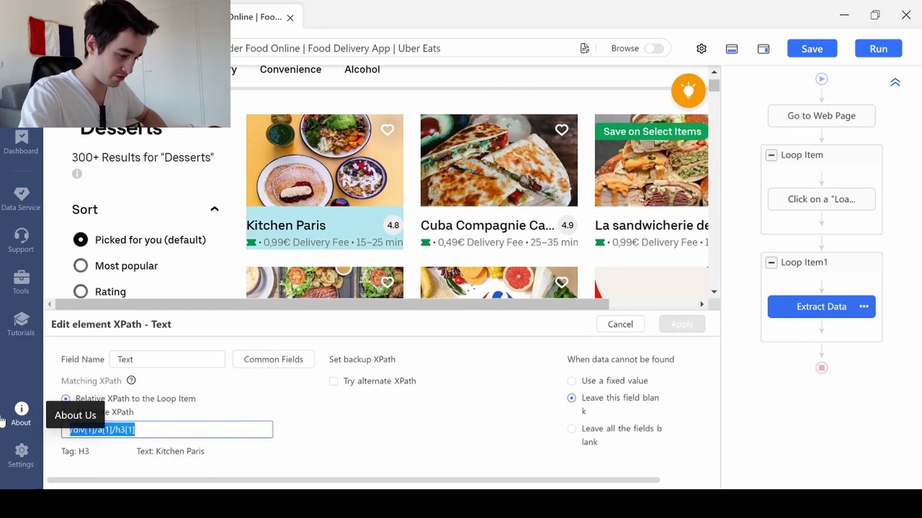
{"action": "type", "text": "//"}
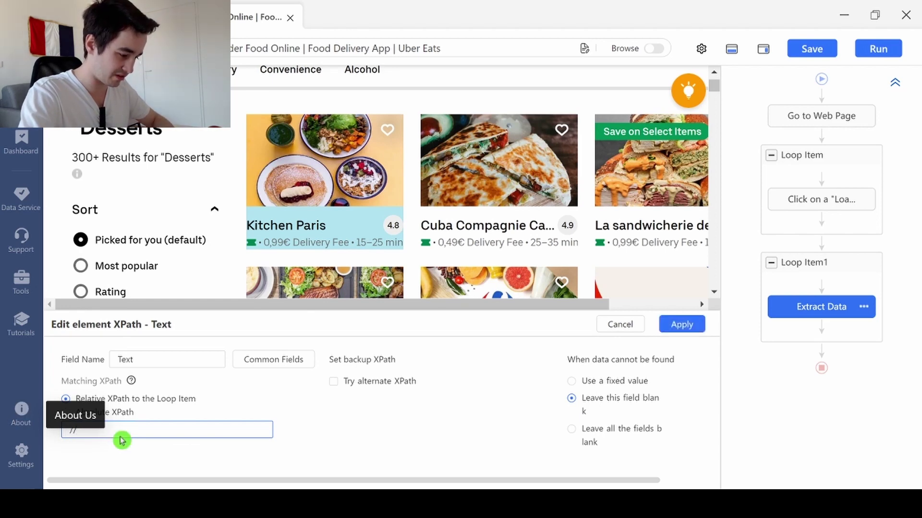
{"action": "type", "text": "h3"}
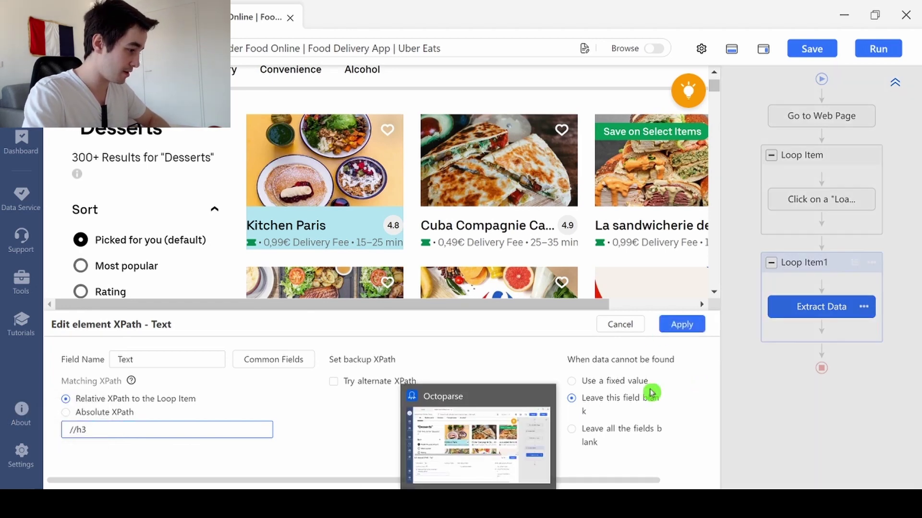
{"action": "left_click", "coordinate": [681, 325]}
{"action": "scroll", "coordinate": [281, 394], "scroll_direction": "up", "scroll_amount": 3}
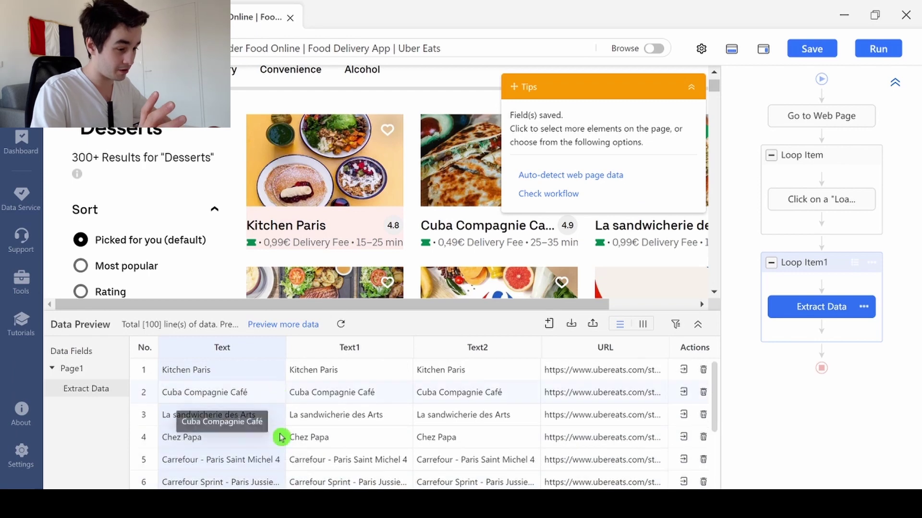
Set both the Text1 and Text2 field XPaths to //div to capture full card text
{"action": "left_click", "coordinate": [401, 347]}
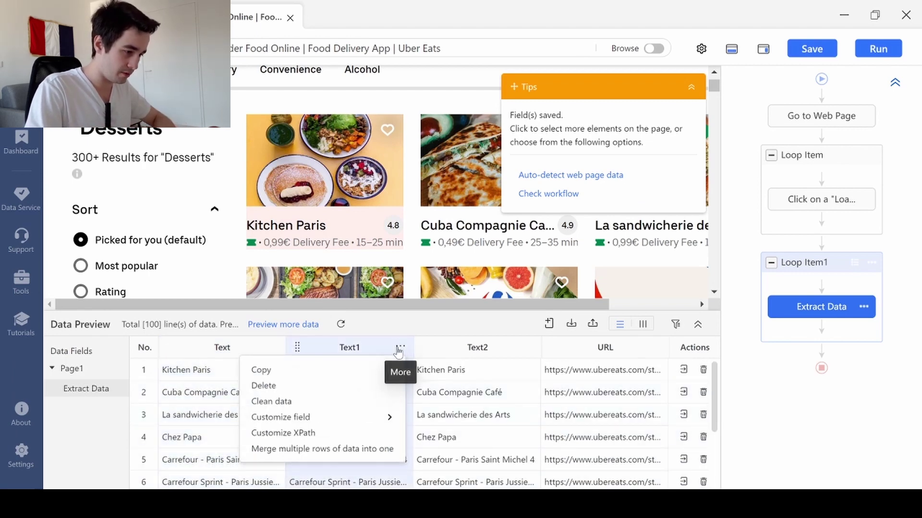
{"action": "left_click", "coordinate": [288, 437]}
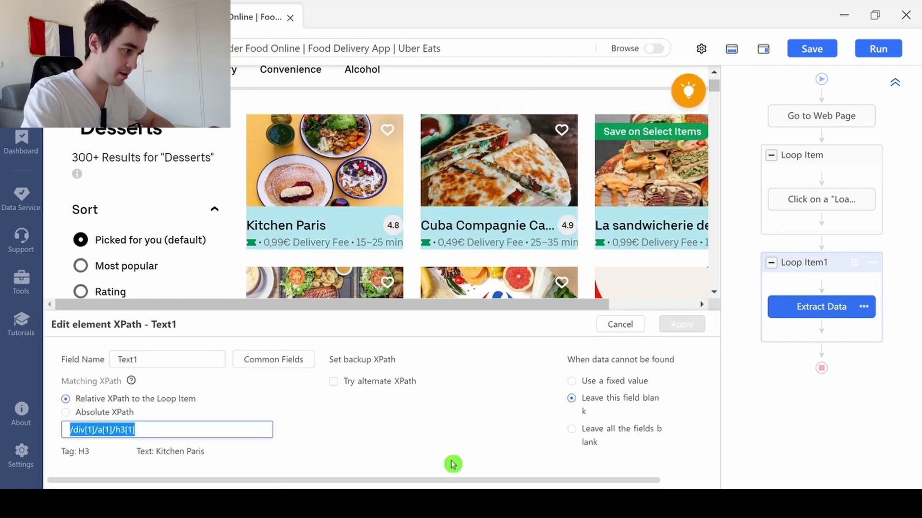
{"action": "type", "text": "//div"}
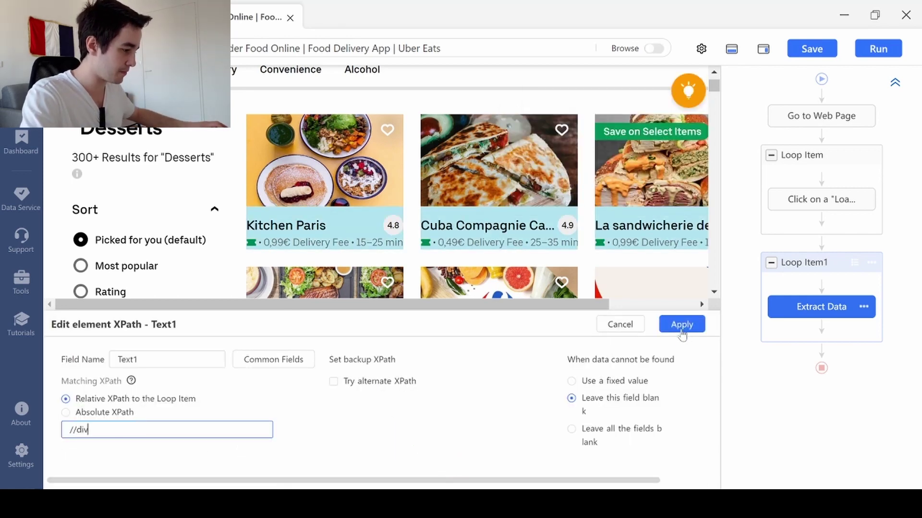
{"action": "left_click", "coordinate": [680, 324]}
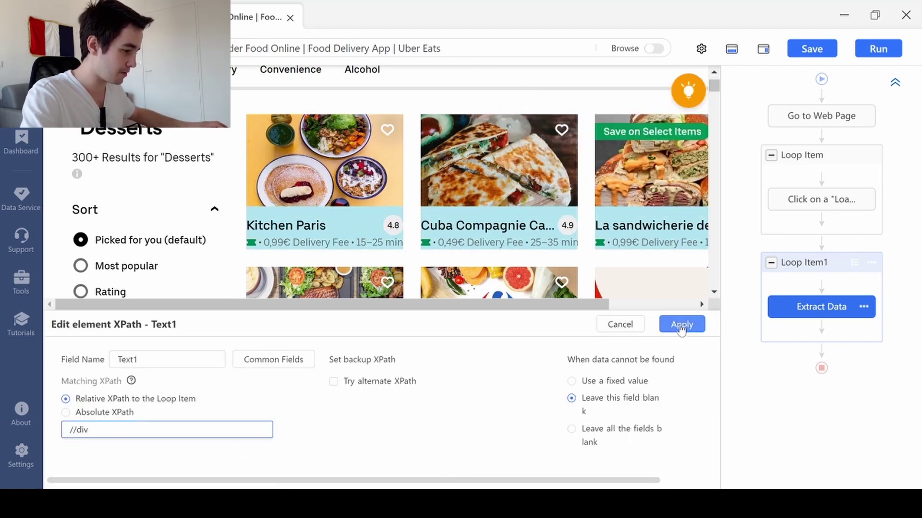
{"action": "left_click", "coordinate": [519, 348]}
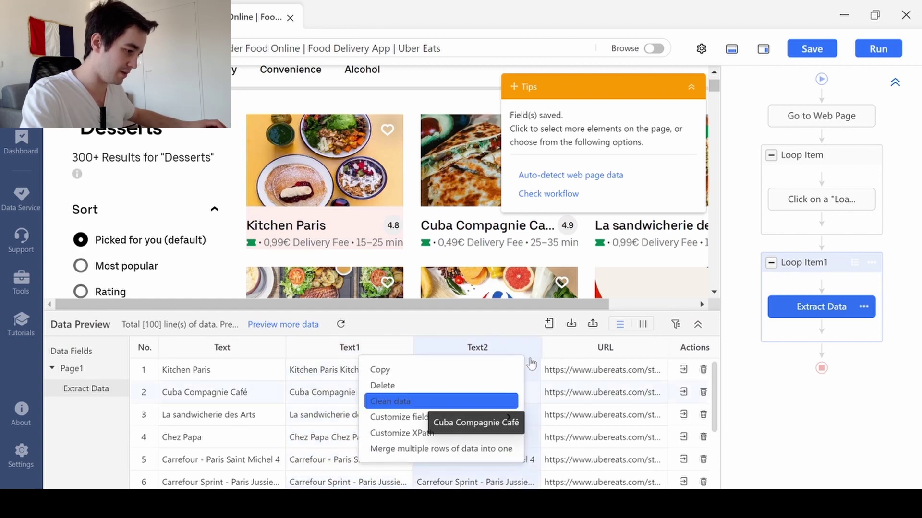
{"action": "left_click", "coordinate": [432, 434]}
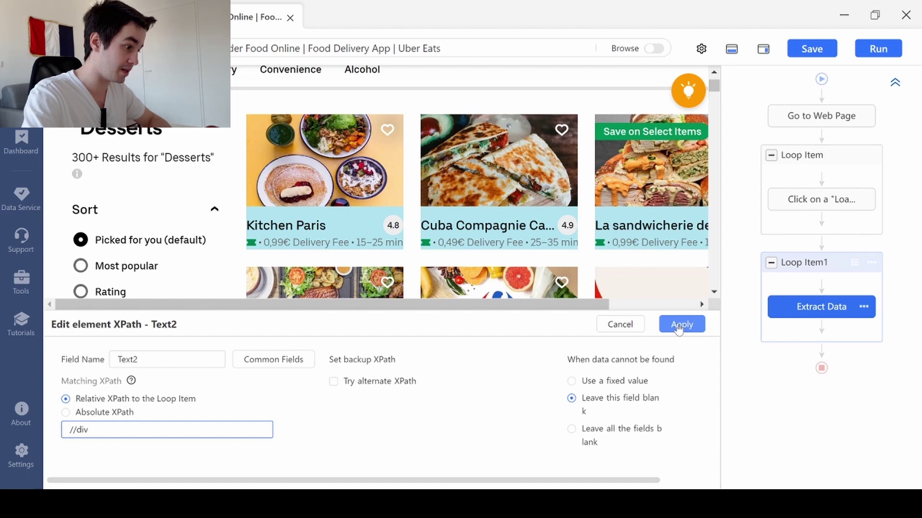
{"action": "left_click", "coordinate": [452, 378]}
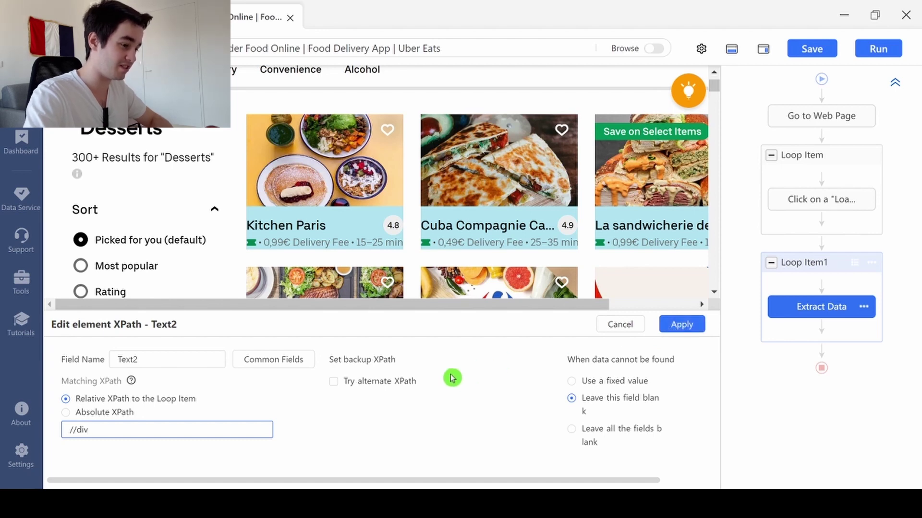
{"action": "key", "text": "Return"}
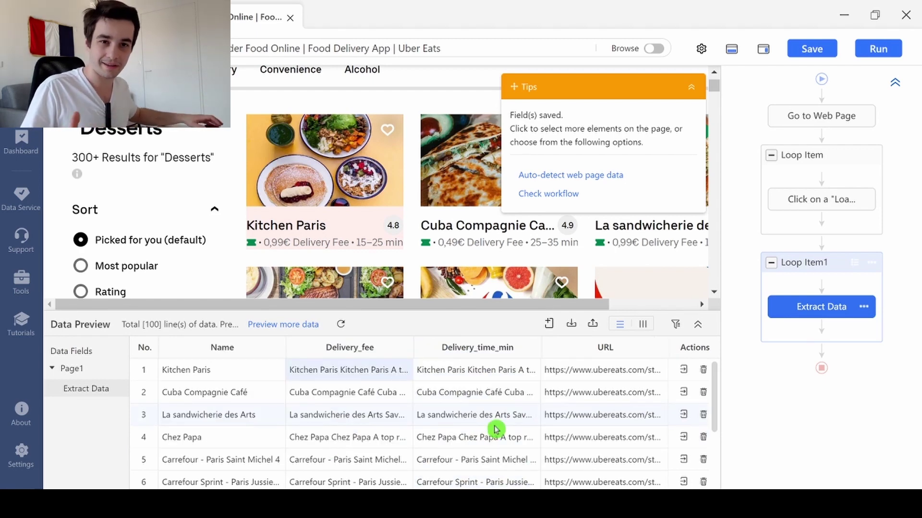
{"action": "left_click", "coordinate": [399, 346]}
Add a Match with Regular Expression cleaning step to the Delivery_fee field
{"action": "left_click", "coordinate": [315, 401]}
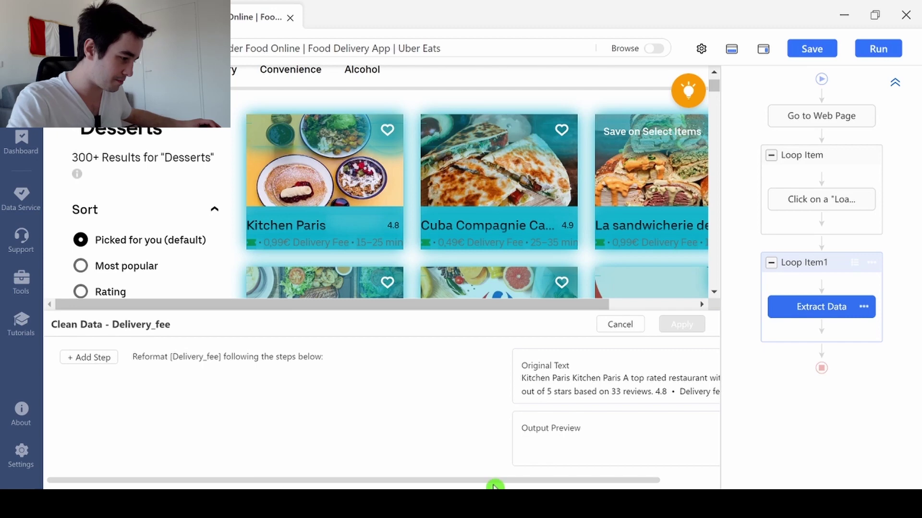
{"action": "left_click_drag", "start_coordinate": [494, 482], "coordinate": [550, 483]}
{"action": "scroll", "coordinate": [624, 387], "scroll_direction": "down", "scroll_amount": 2}
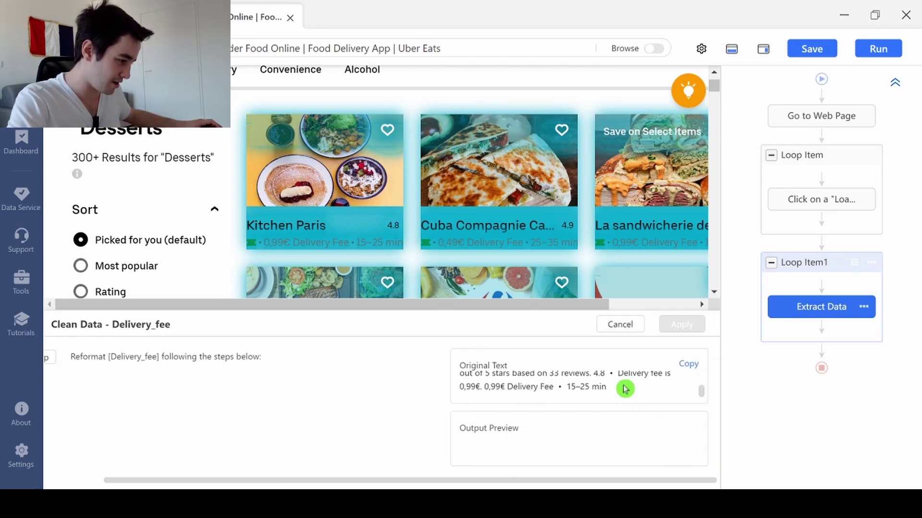
{"action": "scroll", "coordinate": [624, 387], "scroll_direction": "up", "scroll_amount": 2}
{"action": "scroll", "coordinate": [624, 387], "scroll_direction": "down", "scroll_amount": 2}
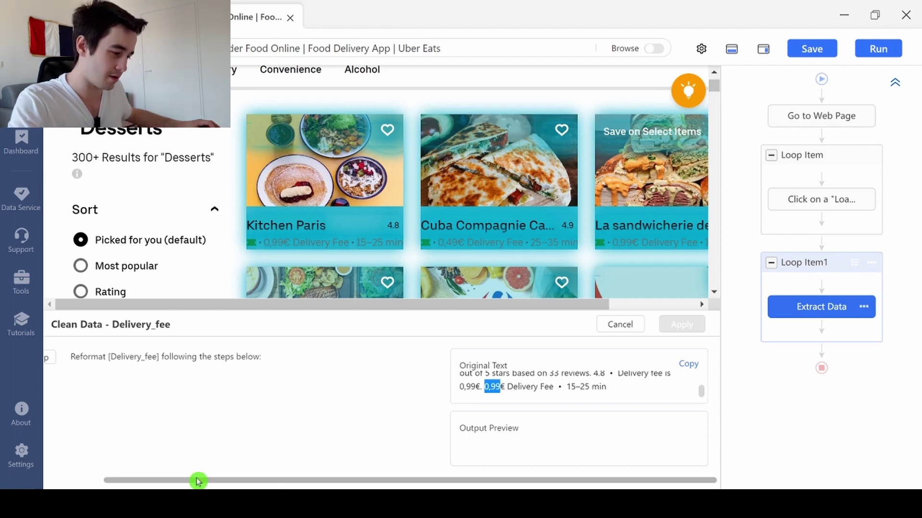
{"action": "left_click_drag", "start_coordinate": [198, 479], "coordinate": [138, 472]}
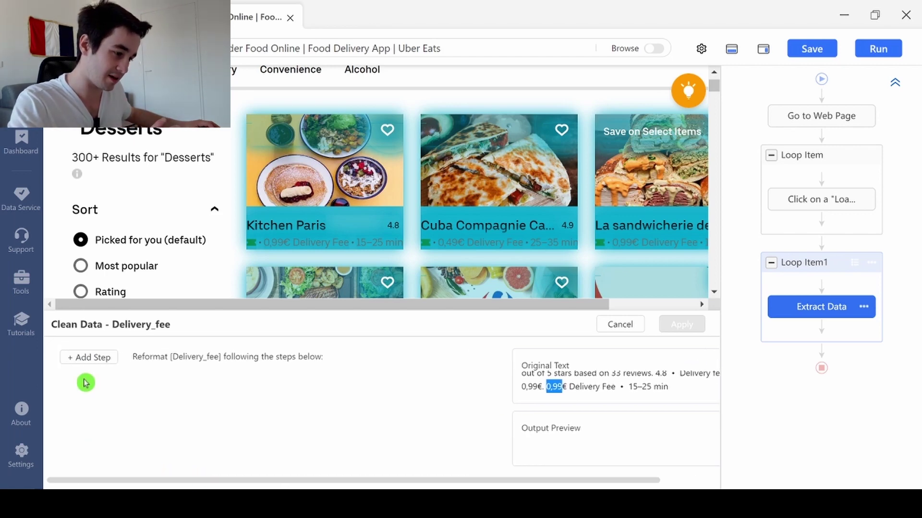
{"action": "left_click", "coordinate": [82, 356]}
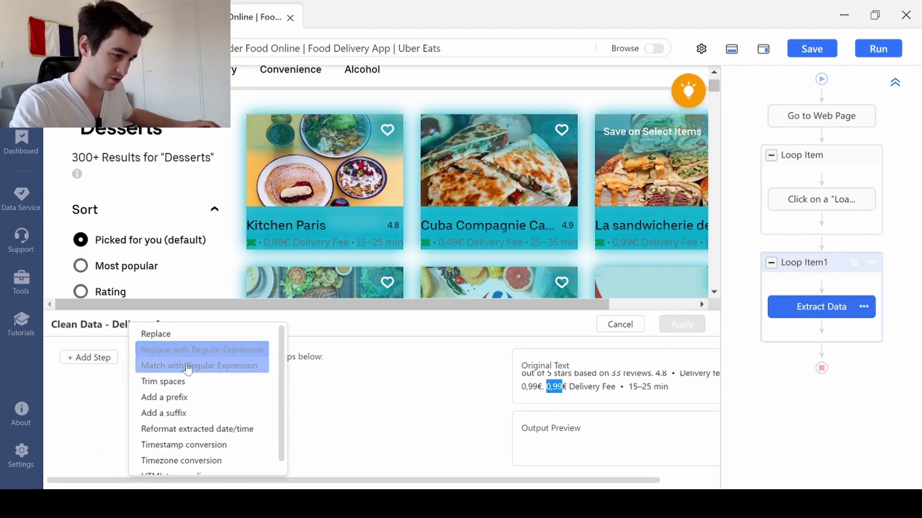
{"action": "left_click", "coordinate": [188, 369]}
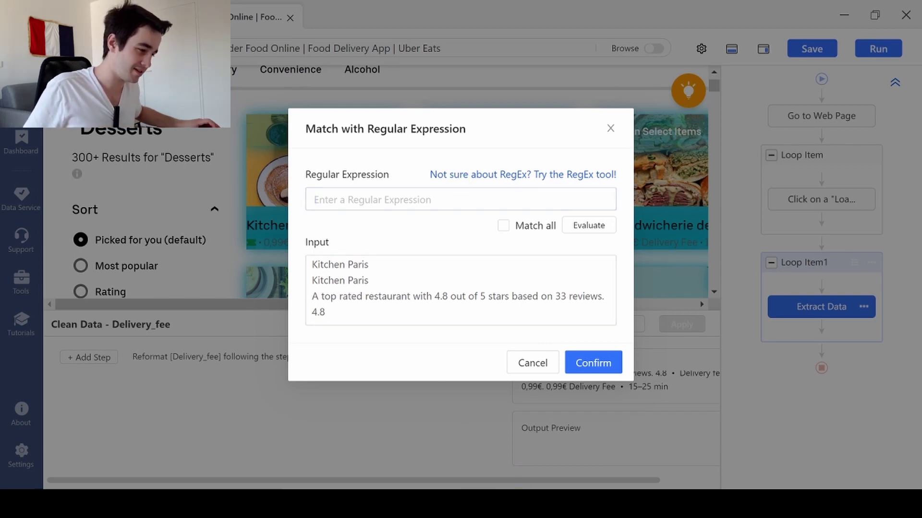
Paste (.+?)(?=Delivery Fee) from the notes and evaluate it, yielding 1,49€
{"action": "key", "text": "alt+Tab"}
{"action": "left_click_drag", "start_coordinate": [400, 288], "coordinate": [742, 288]}
{"action": "key", "text": "ctrl+c"}
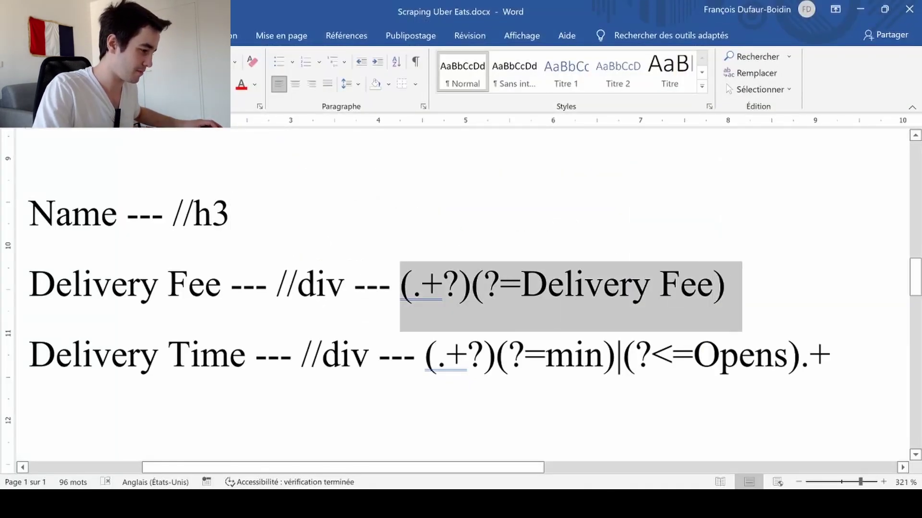
{"action": "left_click", "coordinate": [867, 5]}
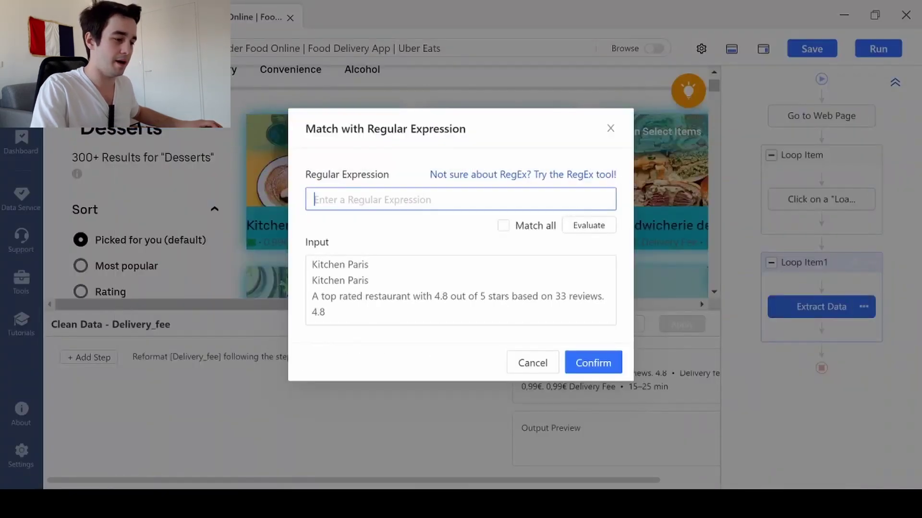
{"action": "key", "text": "ctrl+v"}
{"action": "left_click", "coordinate": [587, 226]}
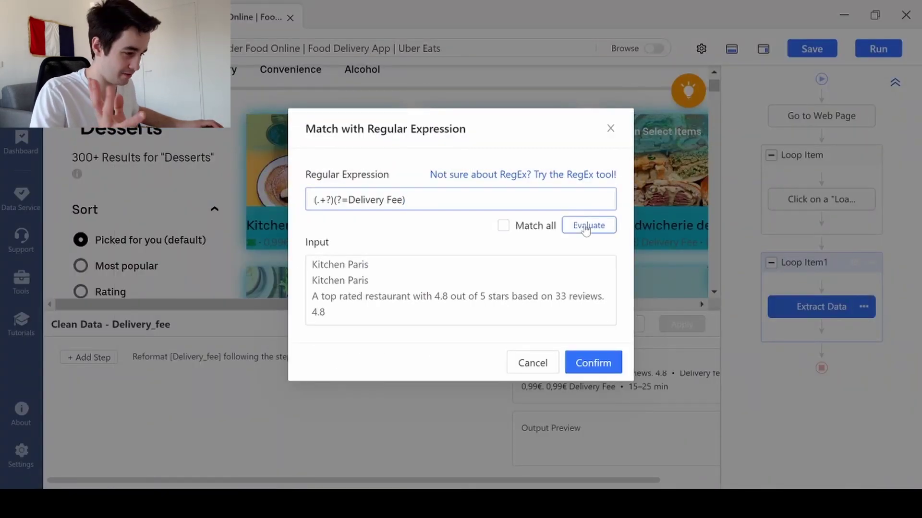
{"action": "scroll", "coordinate": [460, 236], "scroll_direction": "down", "scroll_amount": 3}
{"action": "scroll", "coordinate": [461, 236], "scroll_direction": "down", "scroll_amount": 1}
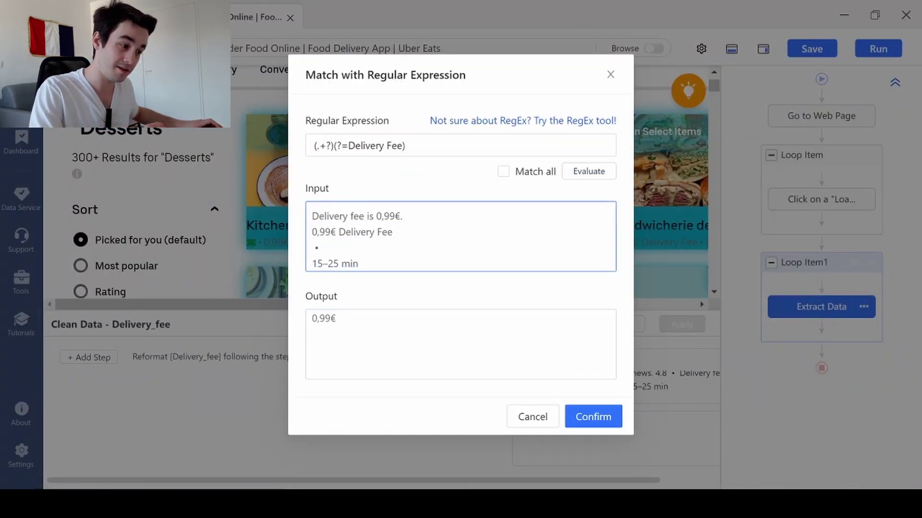
{"action": "scroll", "coordinate": [461, 236], "scroll_direction": "up", "scroll_amount": 3}
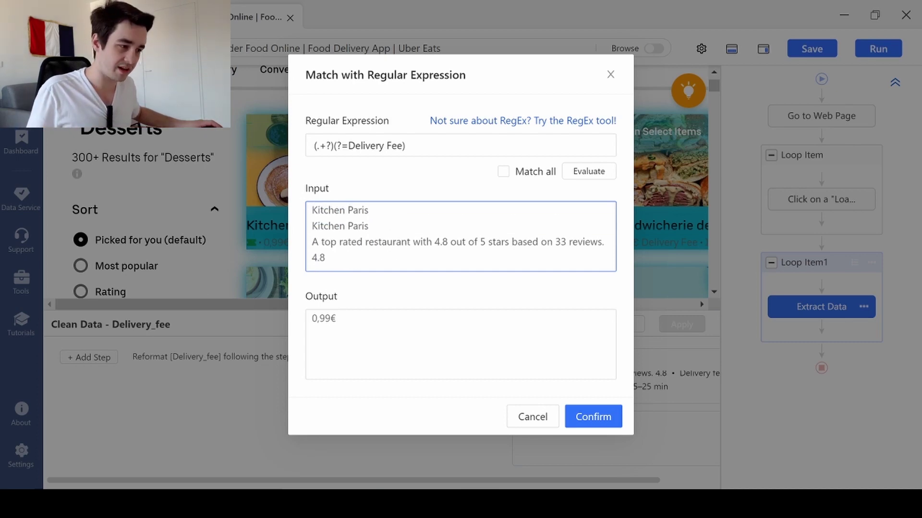
{"action": "scroll", "coordinate": [461, 236], "scroll_direction": "down", "scroll_amount": 3}
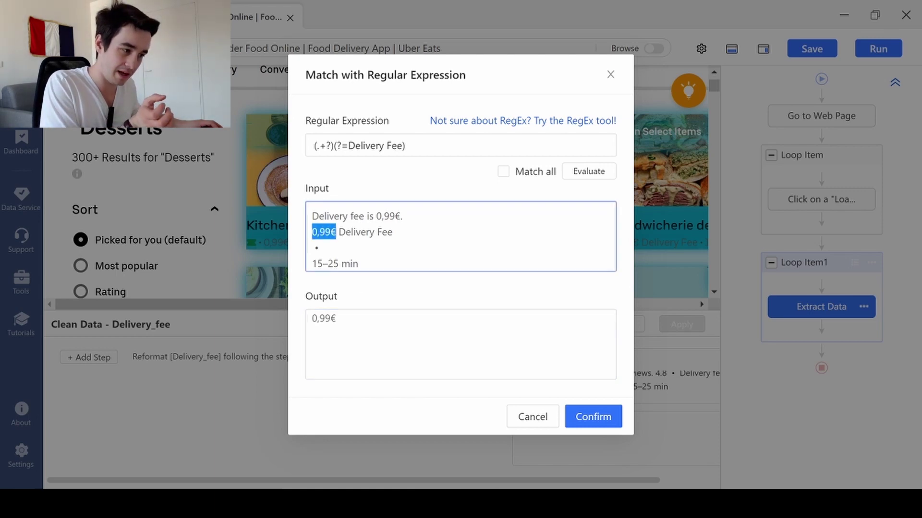
Examine how the Delivery Fee lookahead isolates amounts like 0,99€ in the sample
{"action": "left_click", "coordinate": [384, 146]}
{"action": "left_click_drag", "start_coordinate": [342, 145], "coordinate": [406, 145]}
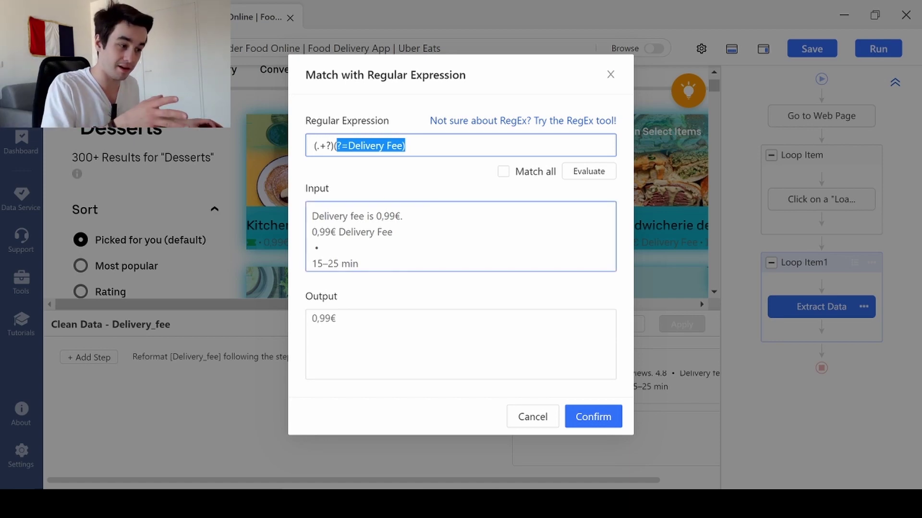
{"action": "left_click", "coordinate": [461, 249]}
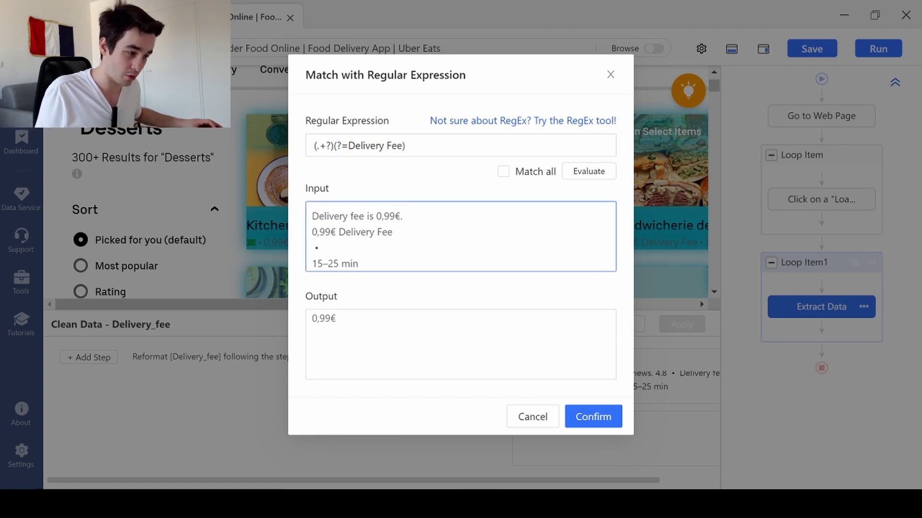
{"action": "left_click_drag", "start_coordinate": [336, 232], "coordinate": [305, 236]}
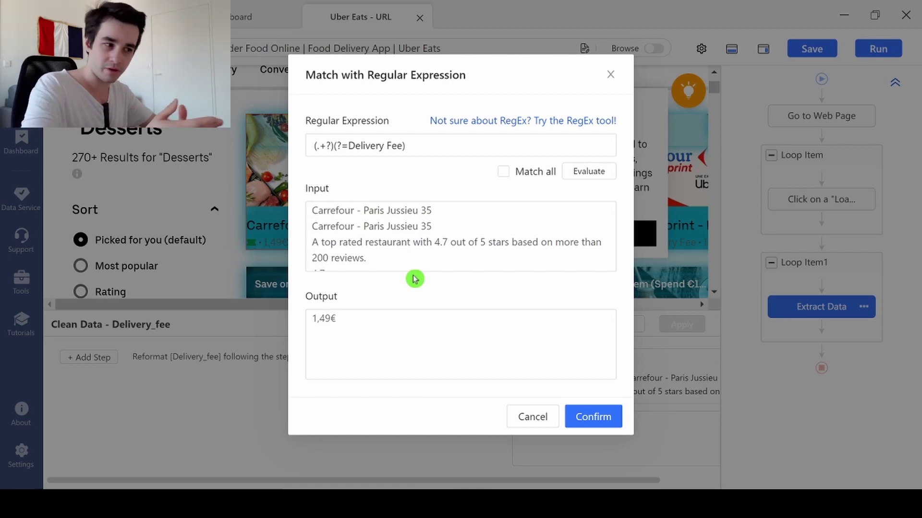
{"action": "left_click", "coordinate": [406, 147]}
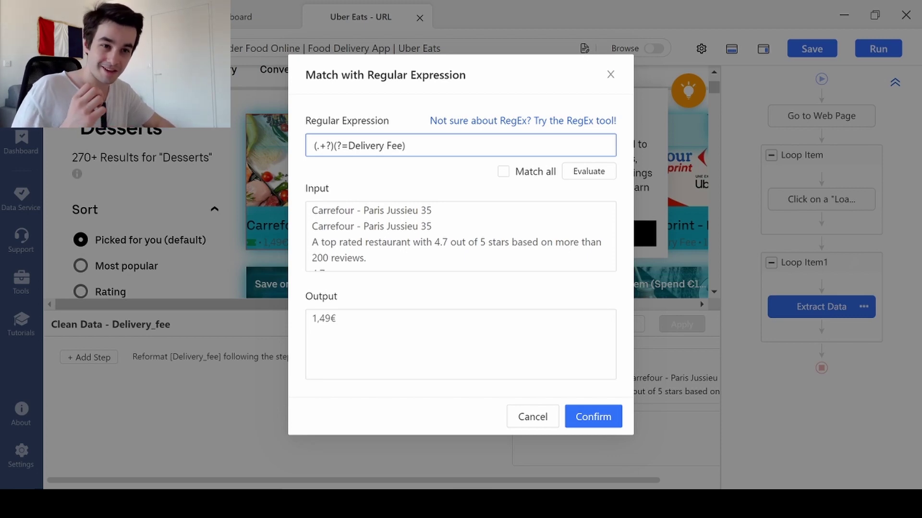
{"action": "left_click", "coordinate": [506, 75]}
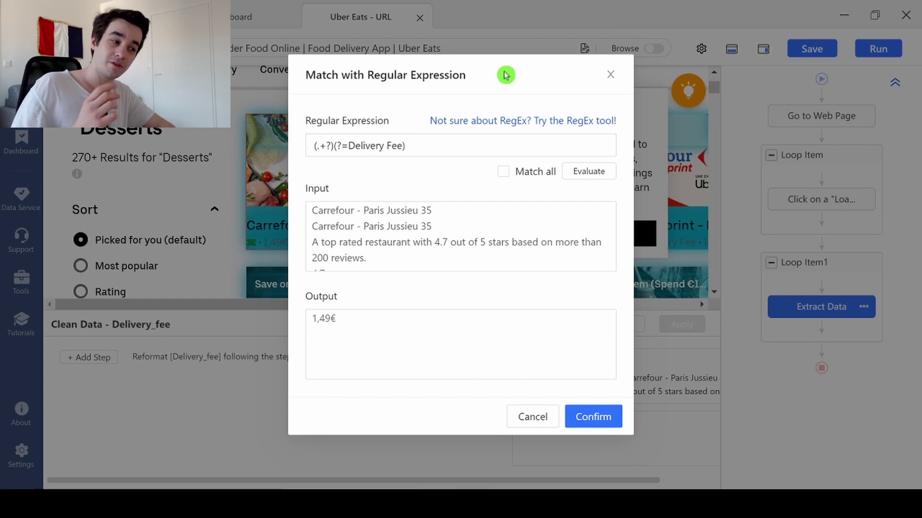
{"action": "left_click", "coordinate": [483, 126]}
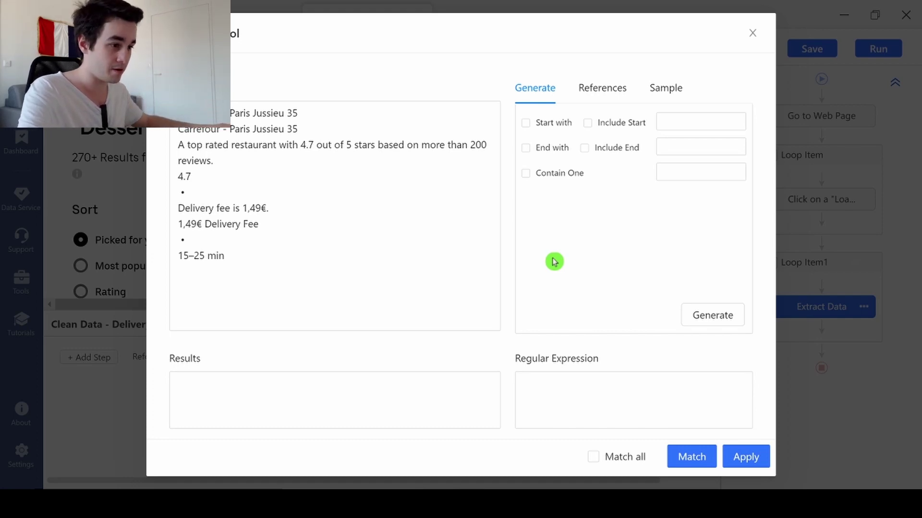
In the RegEx tool, mark the 1,49€ price and the following 'Delivery Fee' text in the sample
{"action": "left_click", "coordinate": [562, 486]}
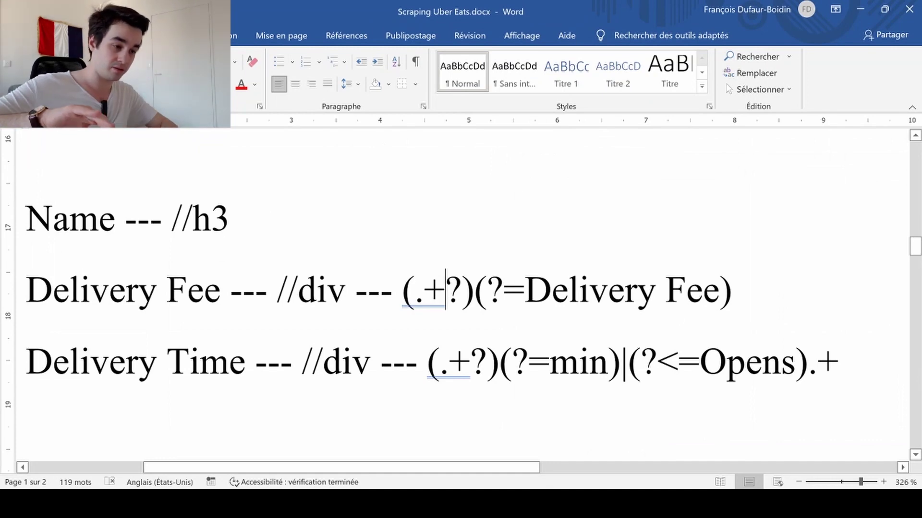
{"action": "left_click_drag", "start_coordinate": [732, 290], "coordinate": [402, 291]}
{"action": "left_click", "coordinate": [589, 291]}
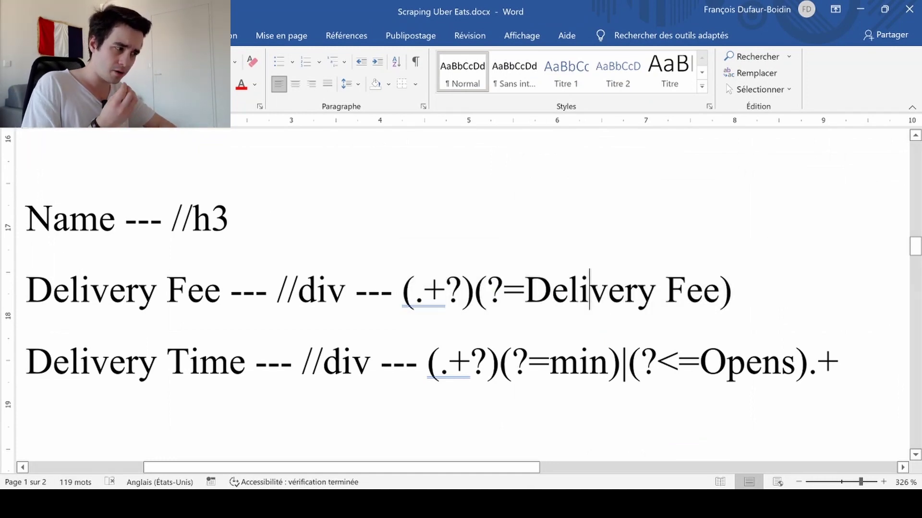
{"action": "left_click", "coordinate": [859, 9]}
{"action": "left_click", "coordinate": [203, 224]}
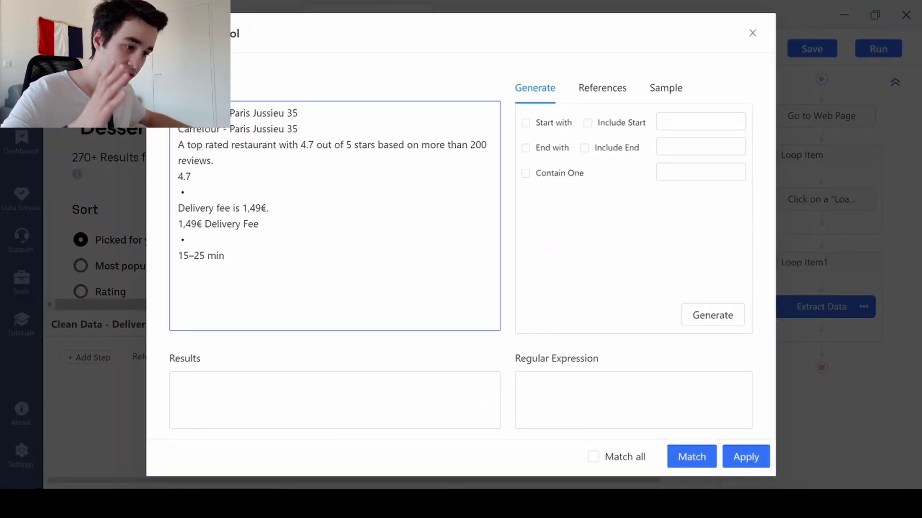
{"action": "key", "text": "shift+Home"}
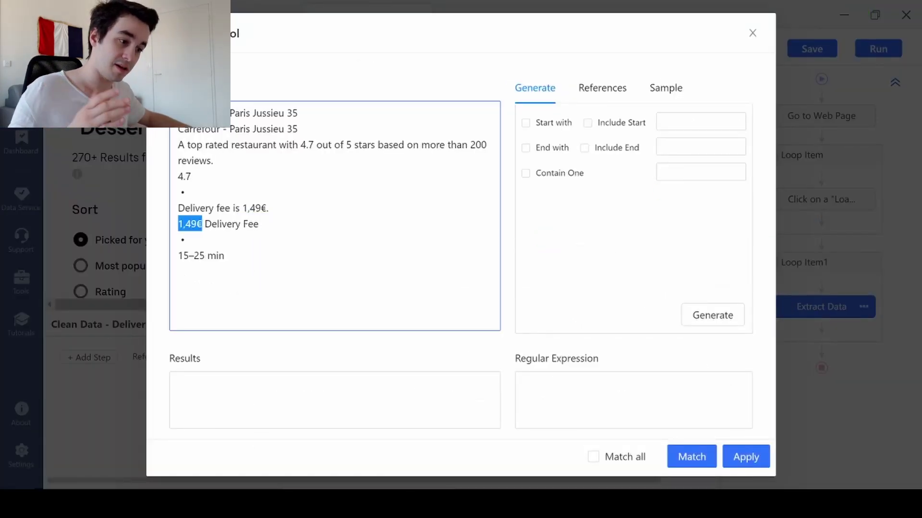
{"action": "left_click", "coordinate": [202, 224]}
{"action": "key", "text": "shift+End"}
{"action": "key", "text": "ctrl+c"}
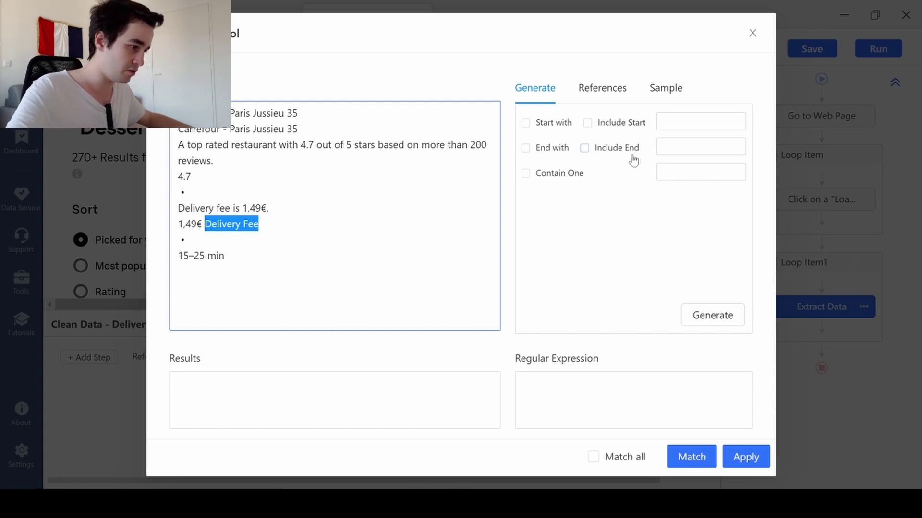
Generate a regex ending with 'Delivery Fee', test it, and apply it to Delivery_fee
{"action": "left_click", "coordinate": [734, 153]}
{"action": "key", "text": "ctrl+v"}
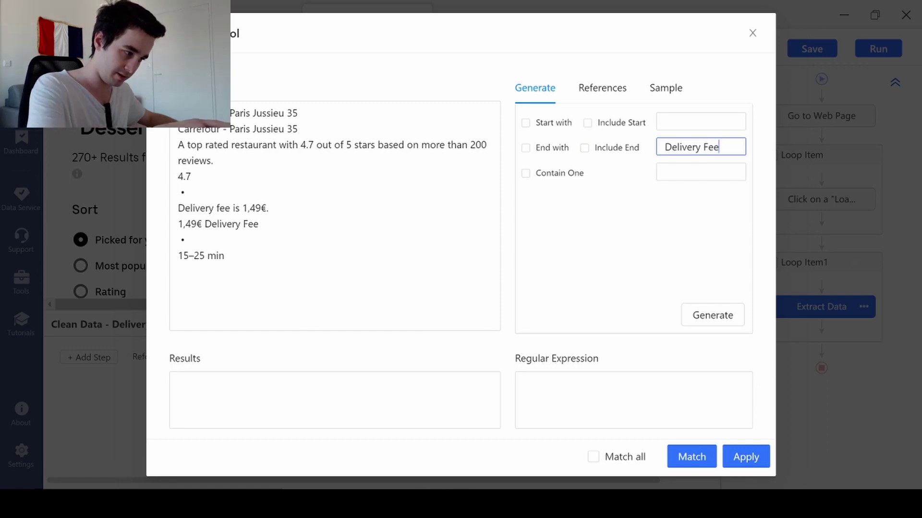
{"action": "left_click", "coordinate": [552, 153]}
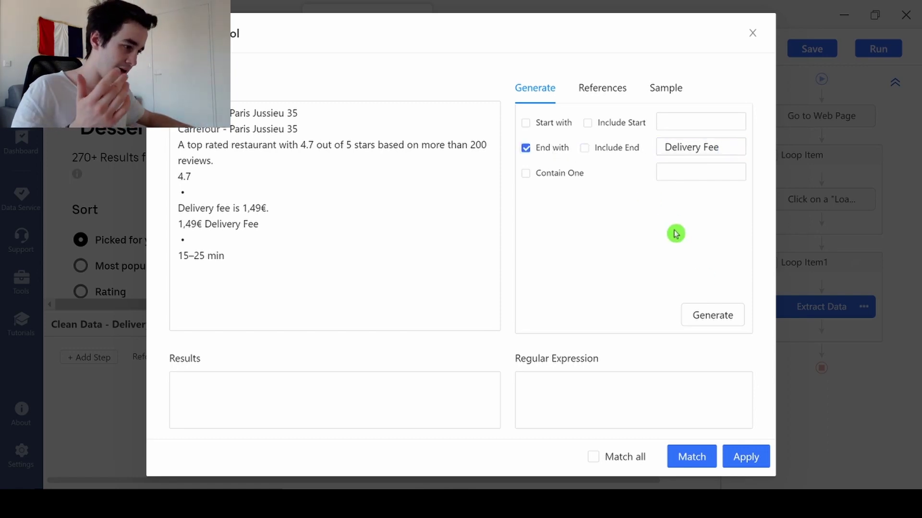
{"action": "left_click", "coordinate": [721, 318]}
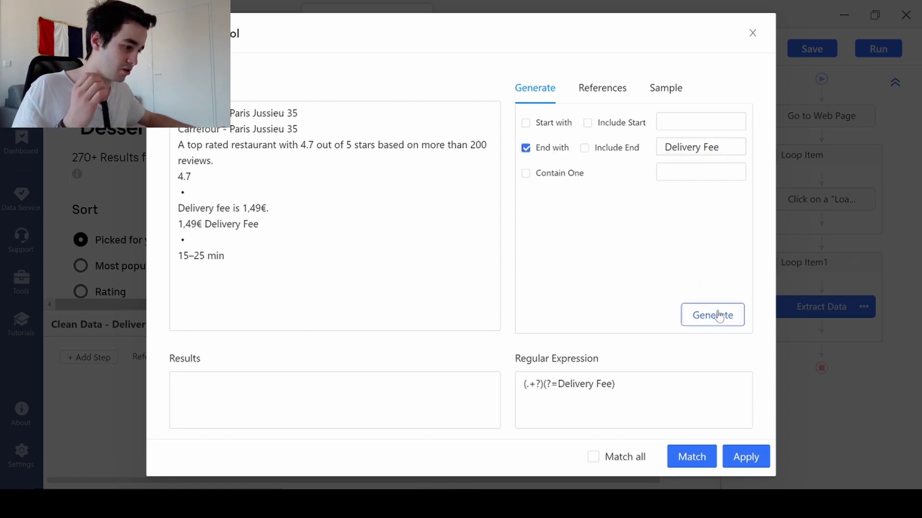
{"action": "left_click", "coordinate": [680, 461]}
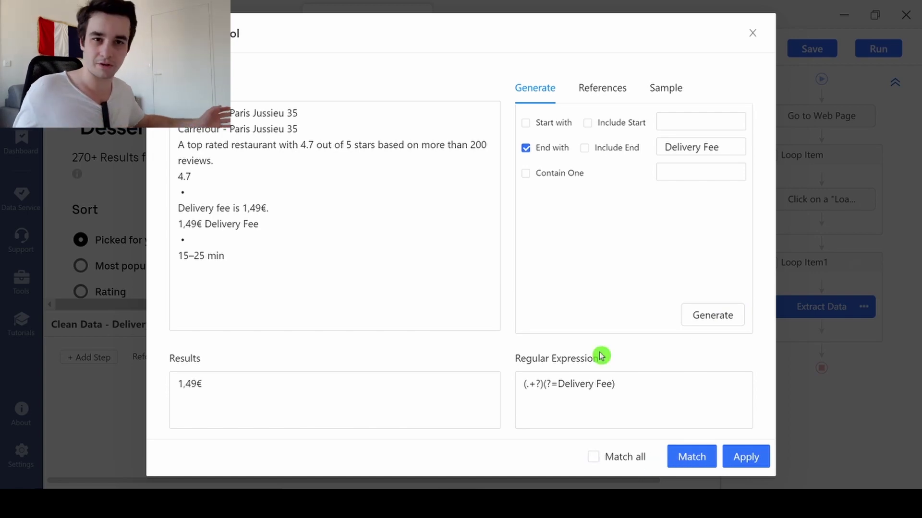
{"action": "left_click", "coordinate": [745, 458]}
{"action": "left_click", "coordinate": [592, 412]}
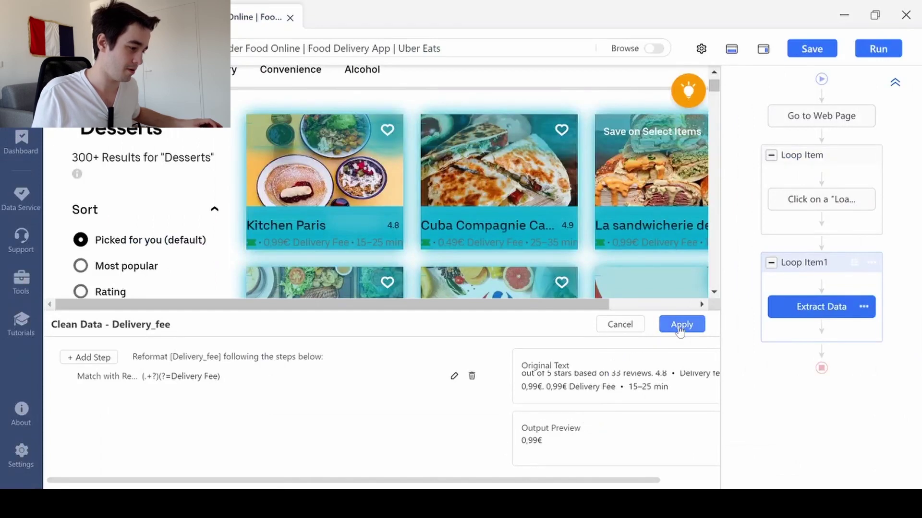
{"action": "left_click", "coordinate": [681, 324]}
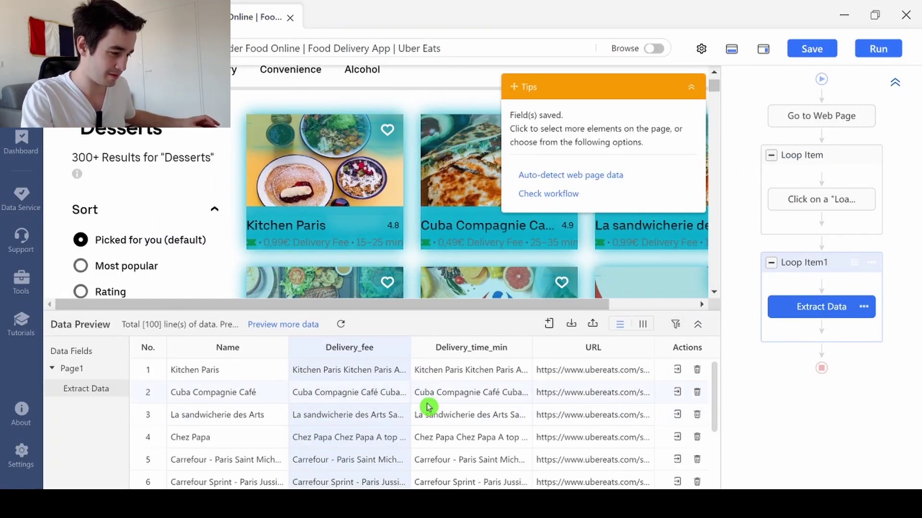
Add a Match with Regular Expression cleaning step to Delivery_time_min
{"action": "scroll", "coordinate": [380, 422], "scroll_direction": "down", "scroll_amount": 2}
{"action": "scroll", "coordinate": [370, 441], "scroll_direction": "up", "scroll_amount": 2}
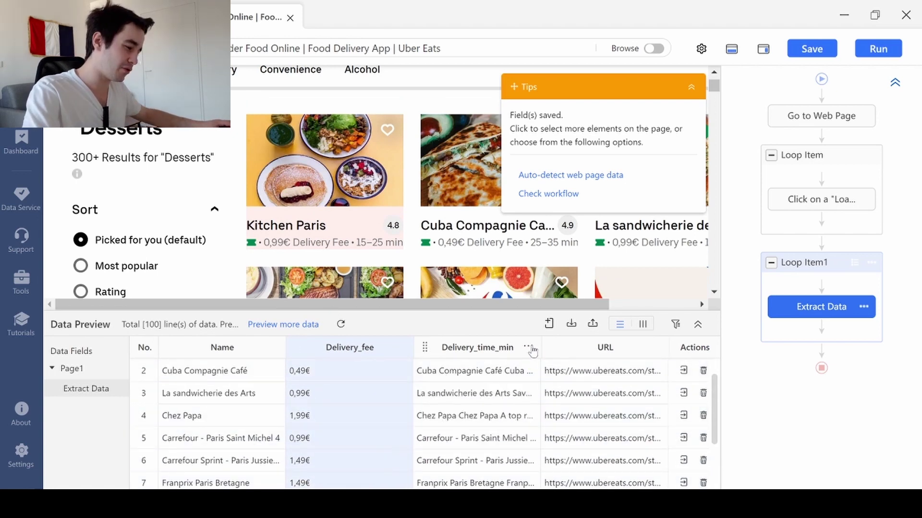
{"action": "left_click", "coordinate": [515, 347]}
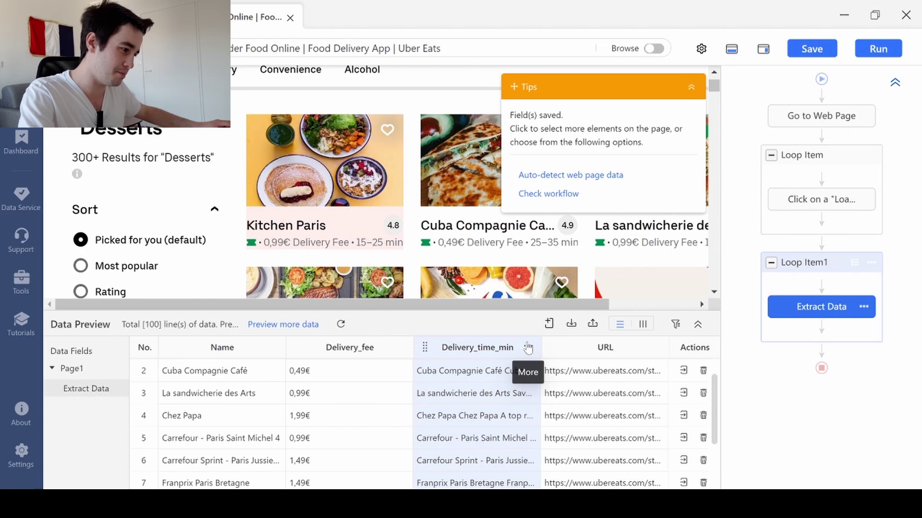
{"action": "left_click", "coordinate": [528, 348]}
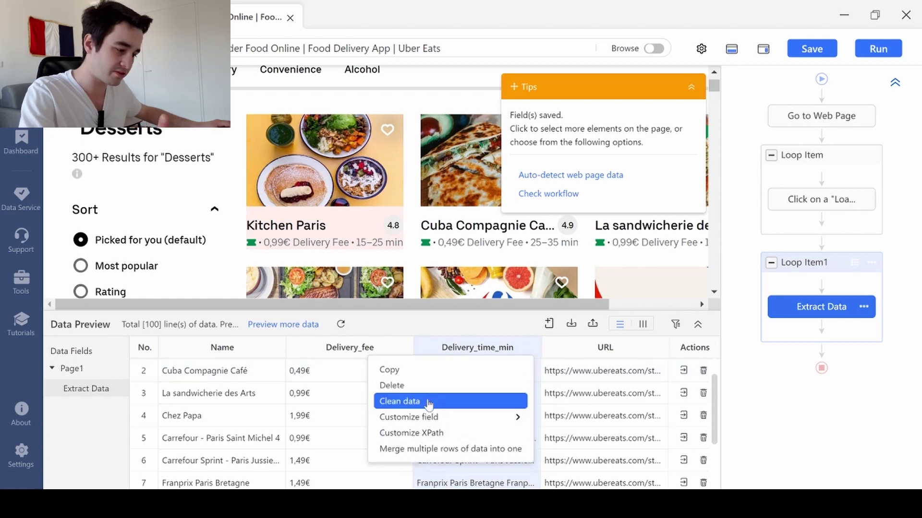
{"action": "left_click", "coordinate": [426, 402]}
{"action": "left_click", "coordinate": [76, 358]}
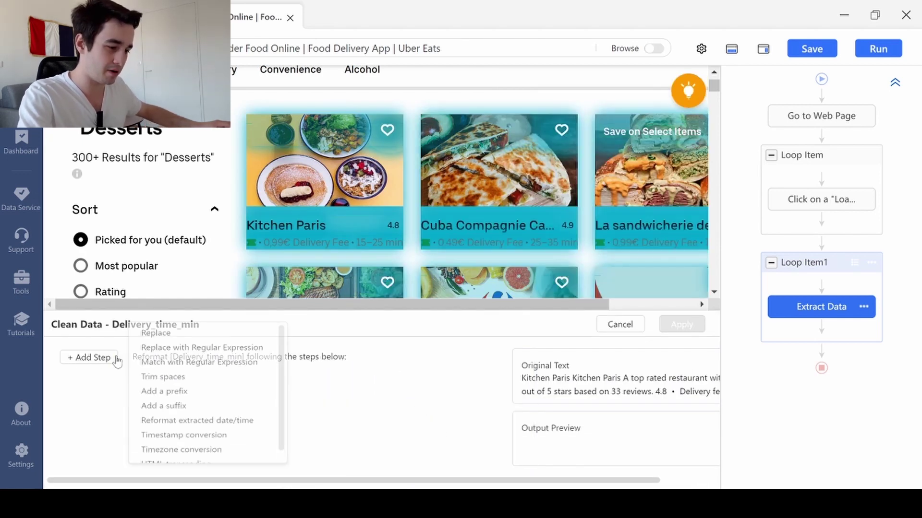
{"action": "left_click", "coordinate": [164, 366]}
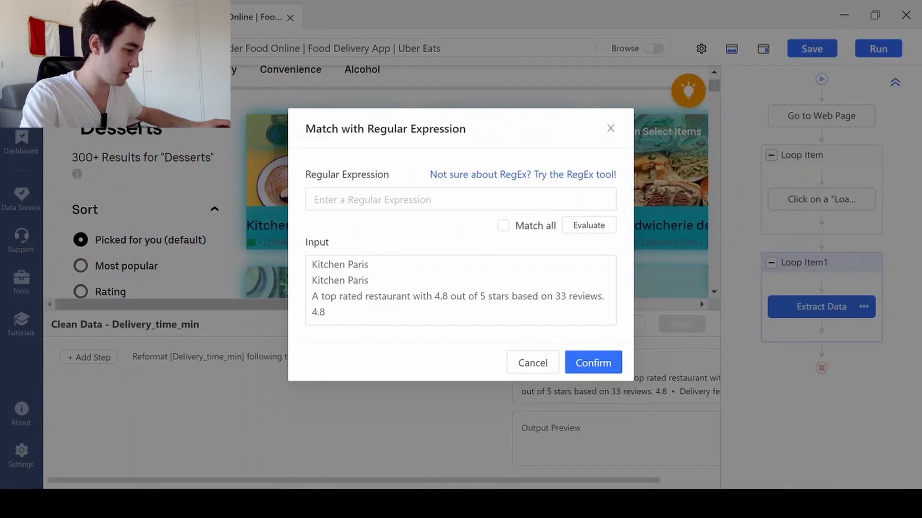
Paste (.+?)(?=min)|(?<=Opens).+ from the notes, test it, and apply it to Delivery_time_min
{"action": "key", "text": "alt+Tab"}
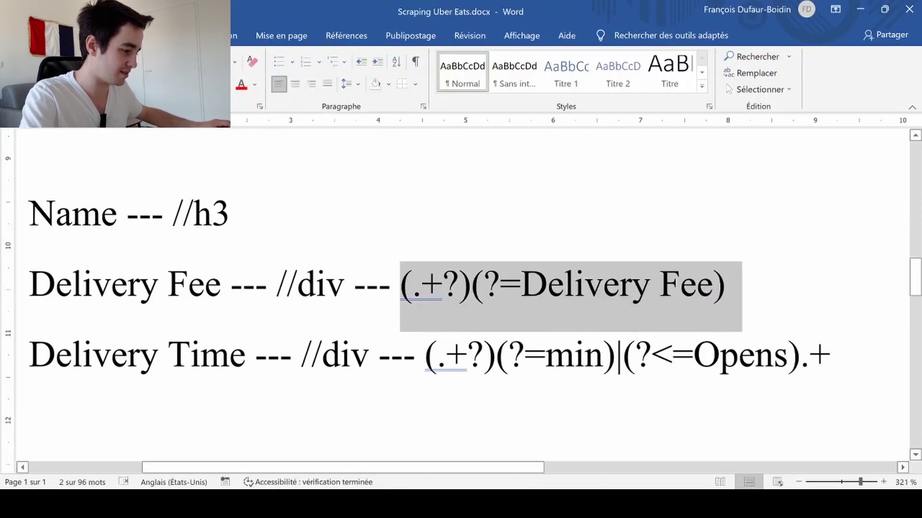
{"action": "left_click_drag", "start_coordinate": [424, 358], "coordinate": [847, 343]}
{"action": "key", "text": "ctrl+c"}
{"action": "key", "text": "alt+Tab"}
{"action": "key", "text": "ctrl+v"}
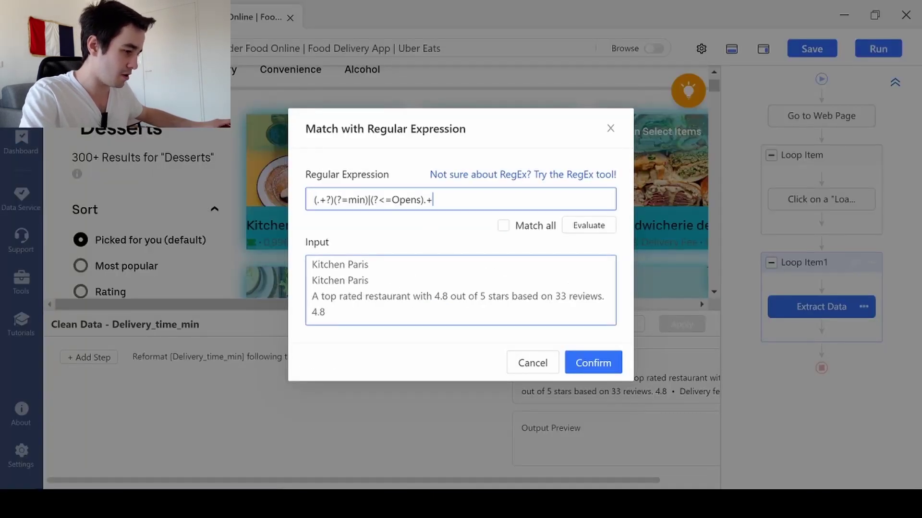
{"action": "left_click", "coordinate": [425, 146]}
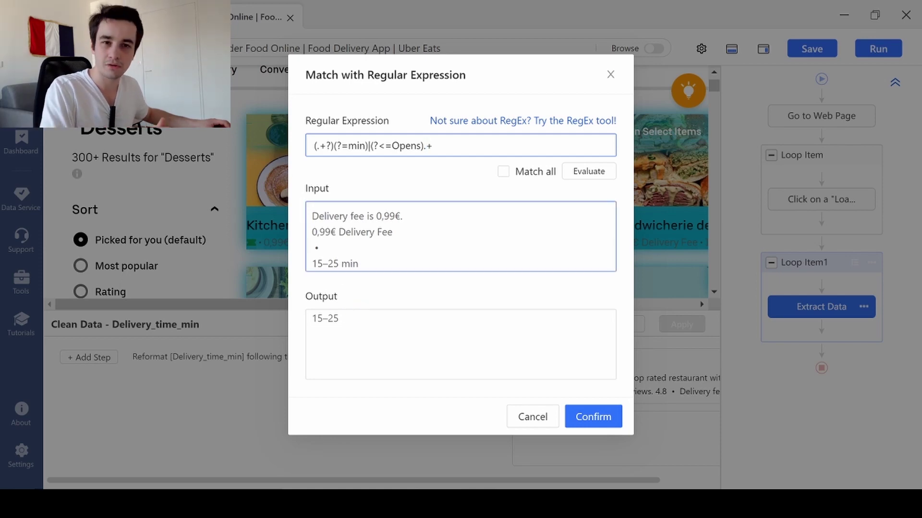
{"action": "left_click", "coordinate": [599, 418]}
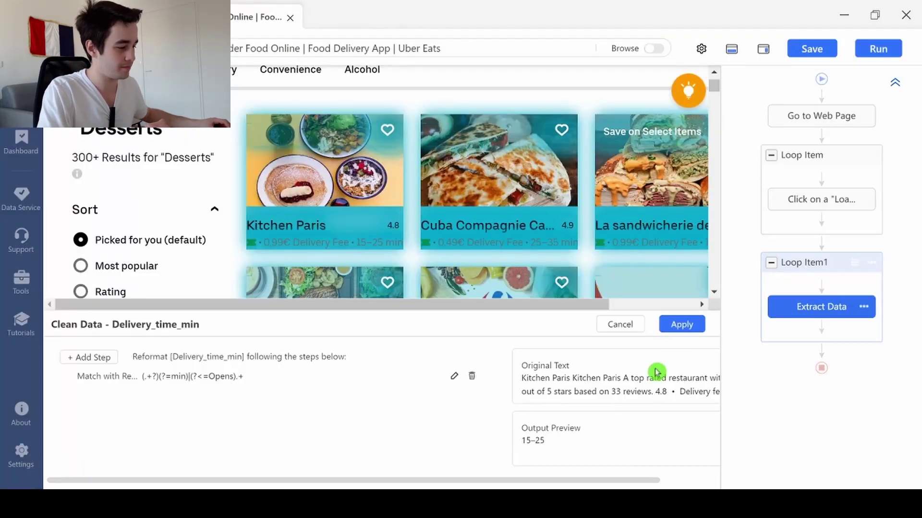
{"action": "left_click", "coordinate": [681, 324]}
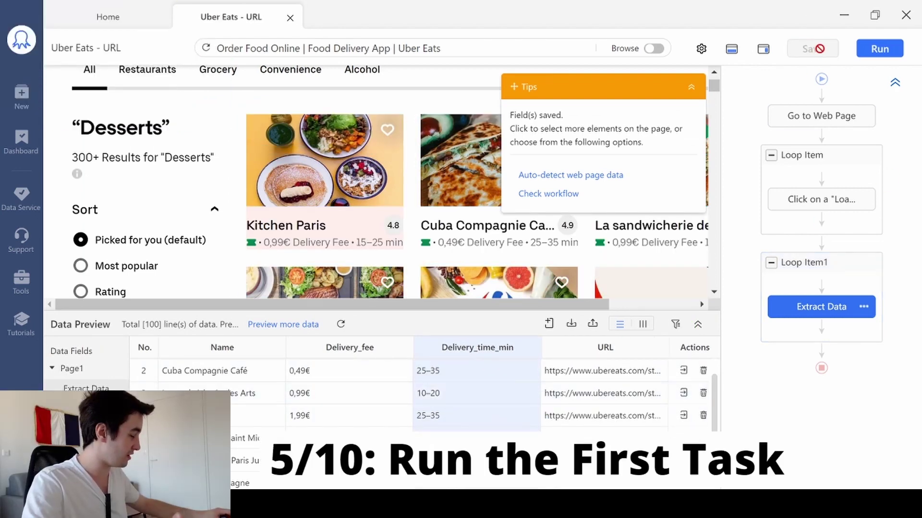
Run the Uber Eats - URL task now and export its 298 lines as Excel (xlsx)
{"action": "left_click", "coordinate": [868, 49]}
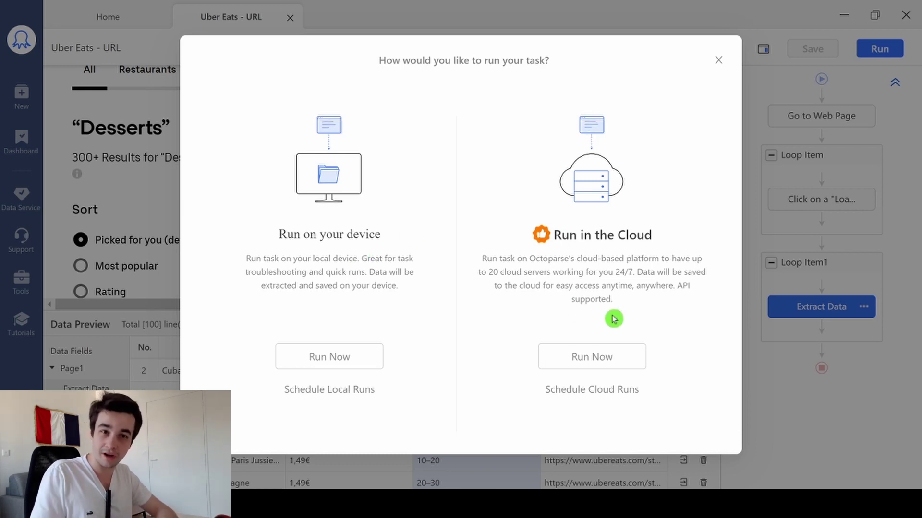
{"action": "left_click", "coordinate": [591, 357]}
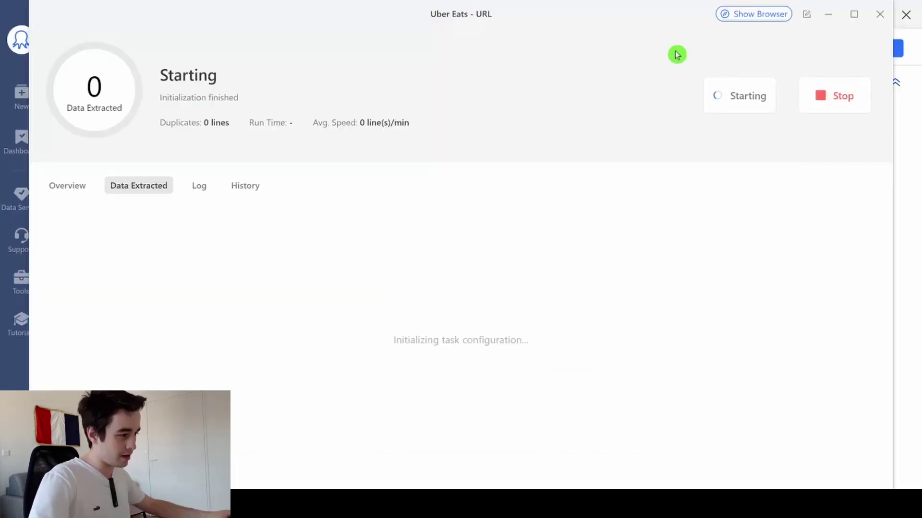
{"action": "left_click", "coordinate": [758, 18]}
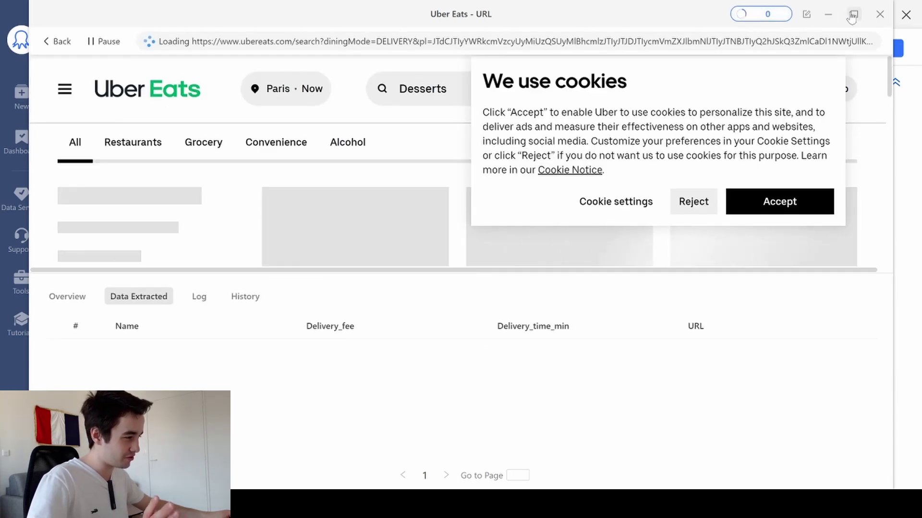
{"action": "left_click", "coordinate": [853, 15]}
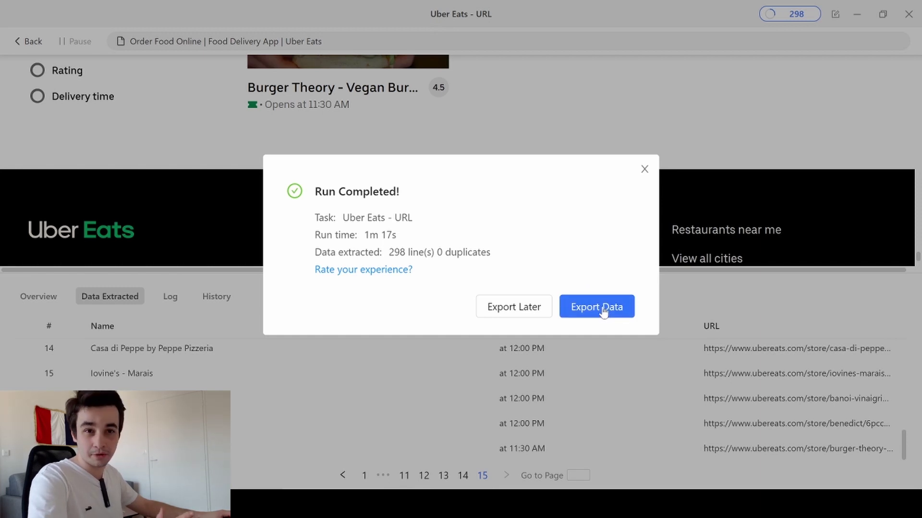
{"action": "left_click", "coordinate": [600, 312]}
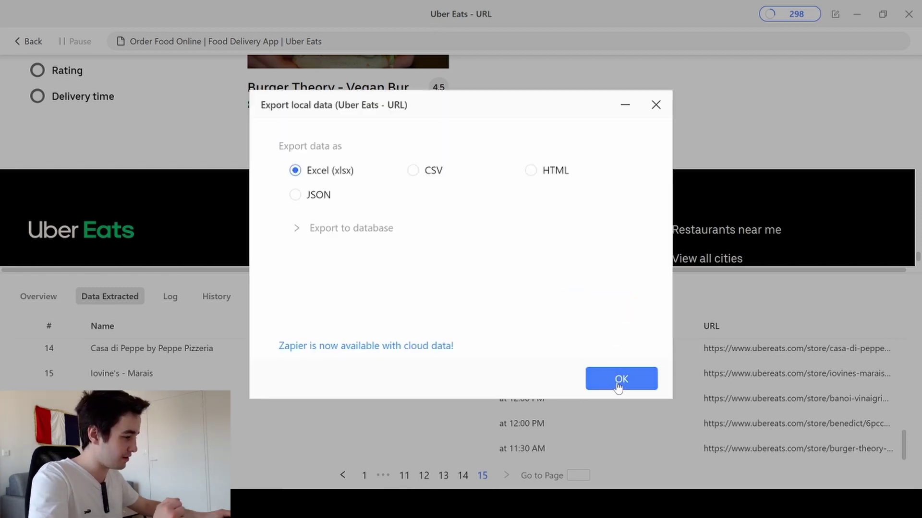
{"action": "left_click", "coordinate": [618, 382]}
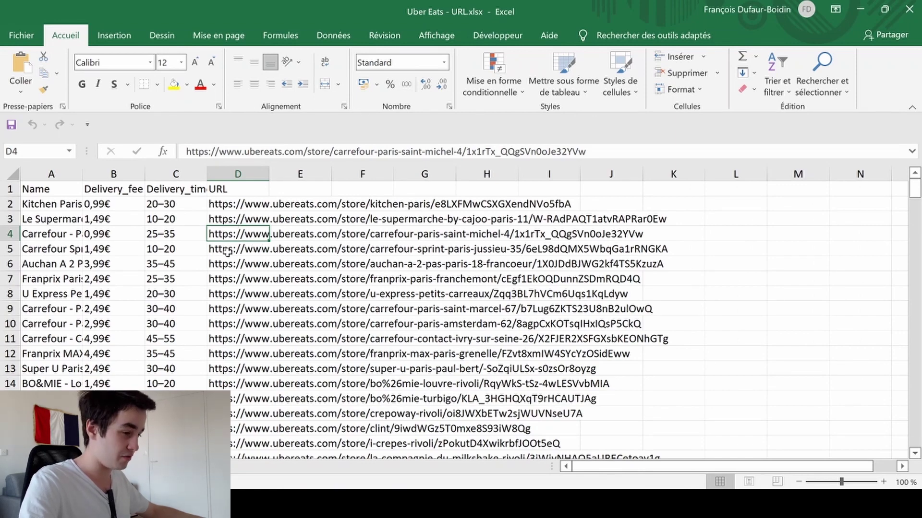
Copy all restaurant URLs in column D of the exported Excel sheet
{"action": "scroll", "coordinate": [227, 251], "scroll_direction": "down", "scroll_amount": 2}
{"action": "scroll", "coordinate": [226, 242], "scroll_direction": "up", "scroll_amount": 2}
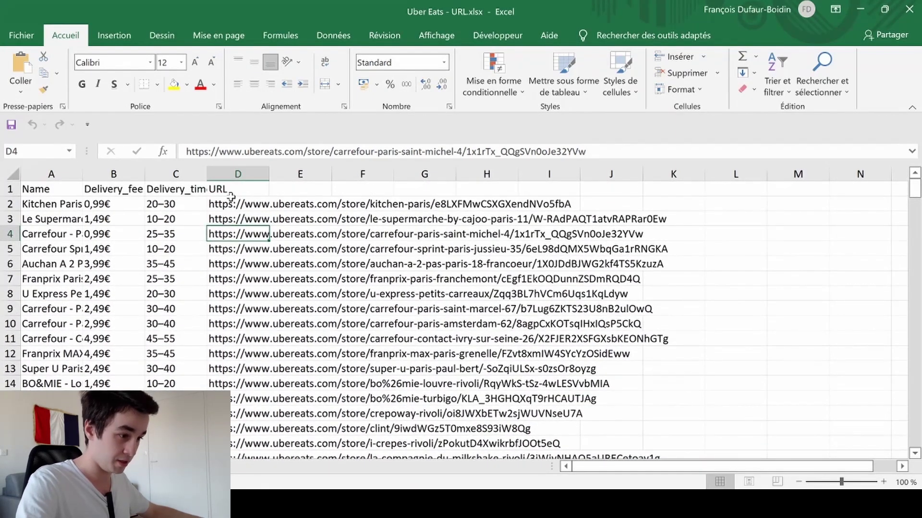
{"action": "left_click", "coordinate": [249, 164]}
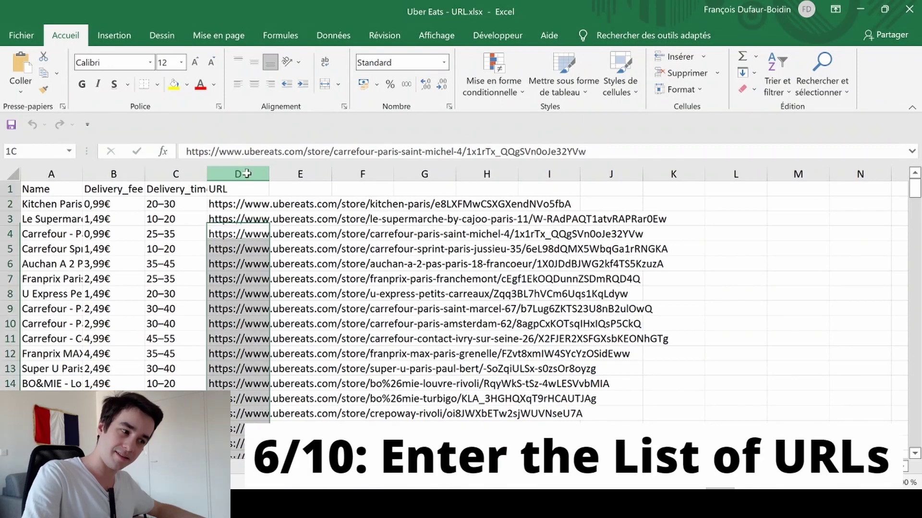
{"action": "key", "text": "ctrl+c"}
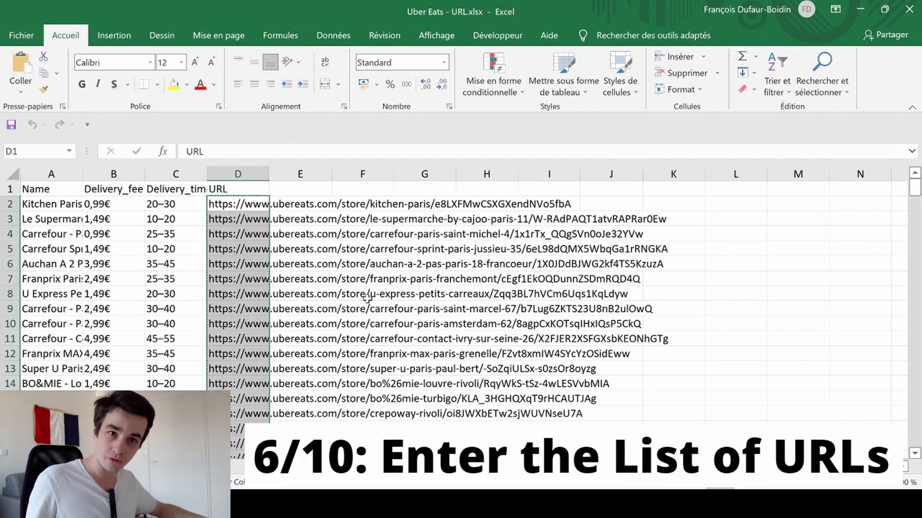
{"action": "left_click", "coordinate": [436, 481]}
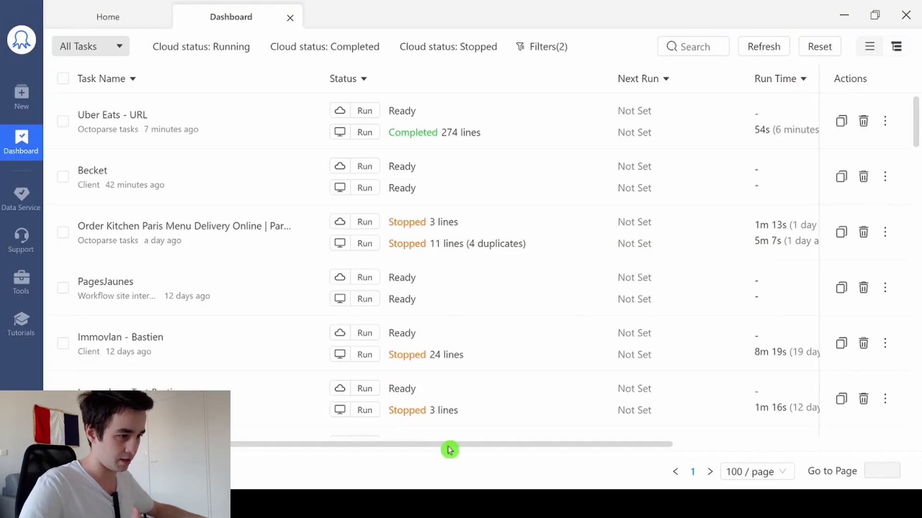
Create a new advanced-mode task using the 274 copied restaurant URLs as start URLs
{"action": "mouse_move", "coordinate": [29, 98]}
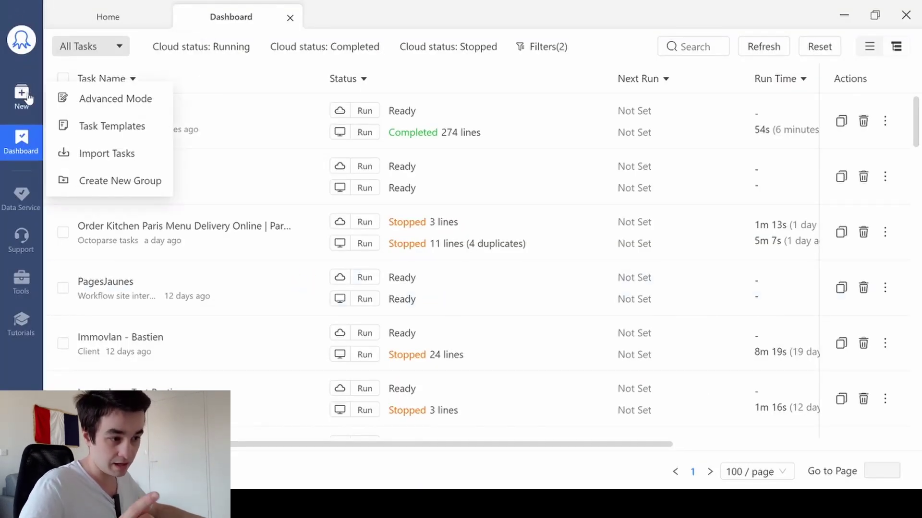
{"action": "left_click", "coordinate": [90, 99]}
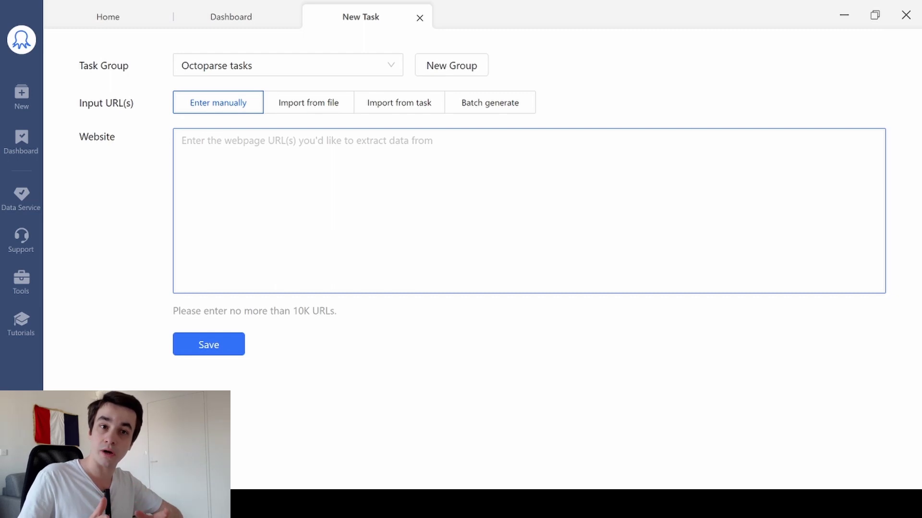
{"action": "key", "text": "ctrl+v"}
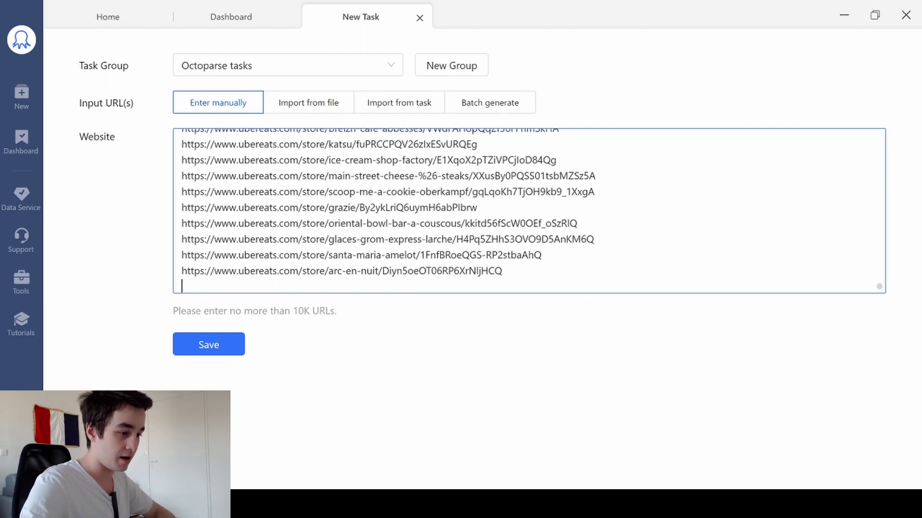
{"action": "left_click", "coordinate": [210, 345]}
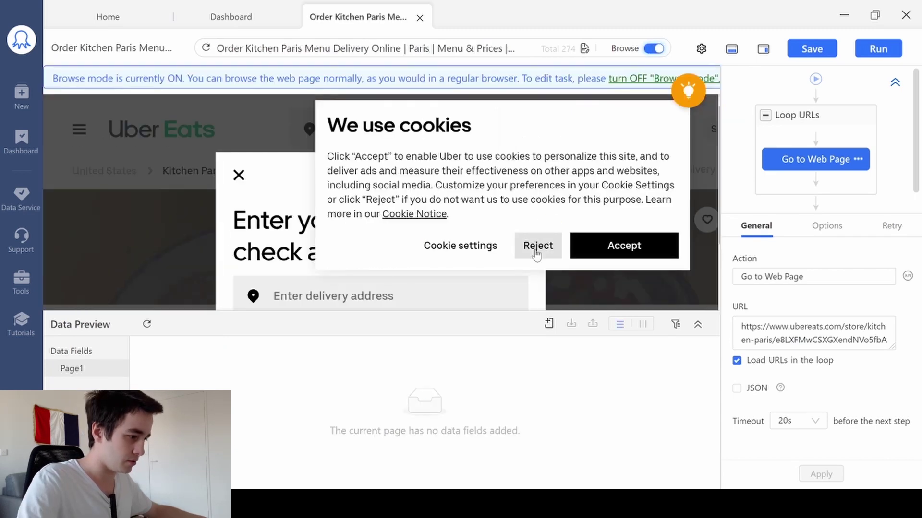
Reject the cookie banner, close the delivery address popup, and scroll down to the menu items
{"action": "left_click", "coordinate": [537, 245]}
{"action": "left_click", "coordinate": [238, 176]}
{"action": "scroll", "coordinate": [272, 187], "scroll_direction": "down", "scroll_amount": 5}
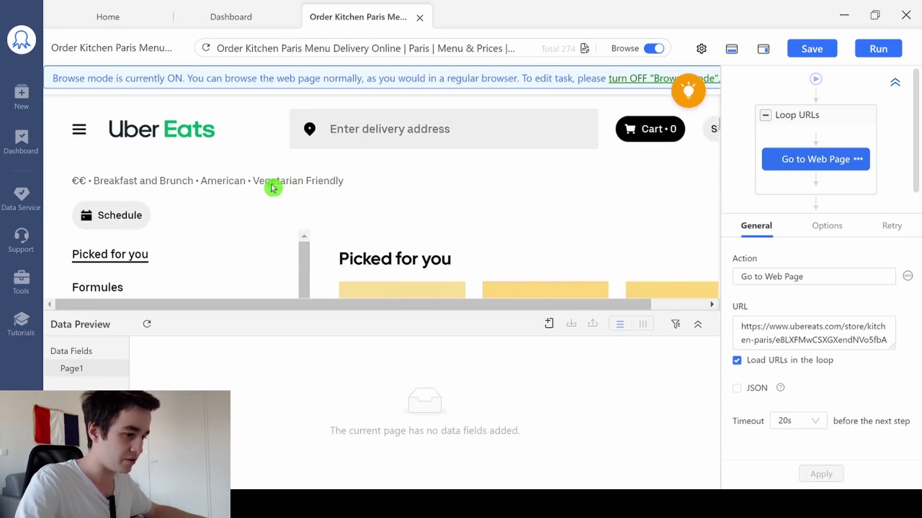
{"action": "scroll", "coordinate": [407, 214], "scroll_direction": "down", "scroll_amount": 2}
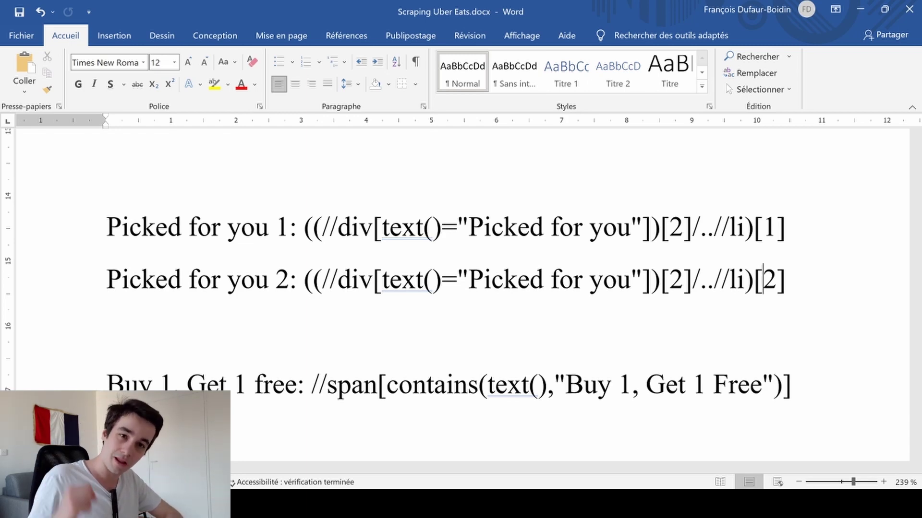
Select the Picked for you item 1 XPath in Word and bring up Chrome's Kitchen Paris page
{"action": "left_click_drag", "start_coordinate": [786, 226], "coordinate": [304, 226]}
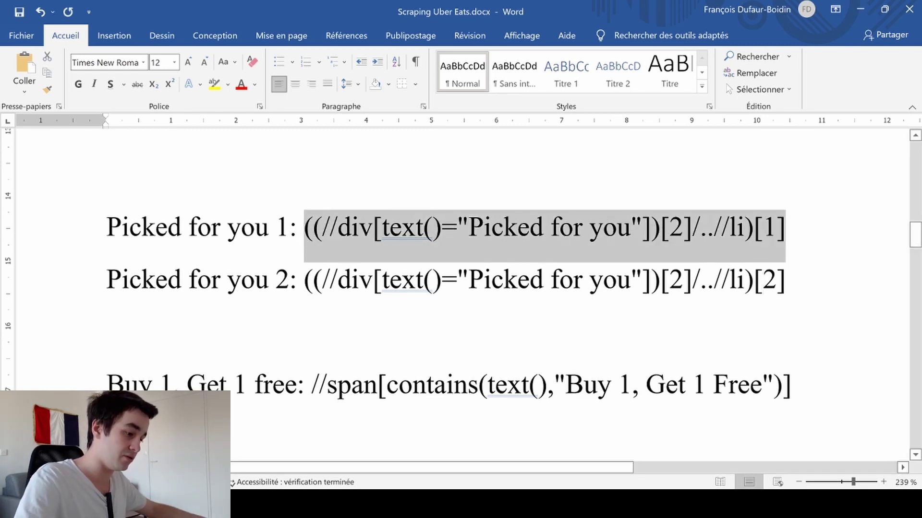
{"action": "mouse_move", "coordinate": [442, 504]}
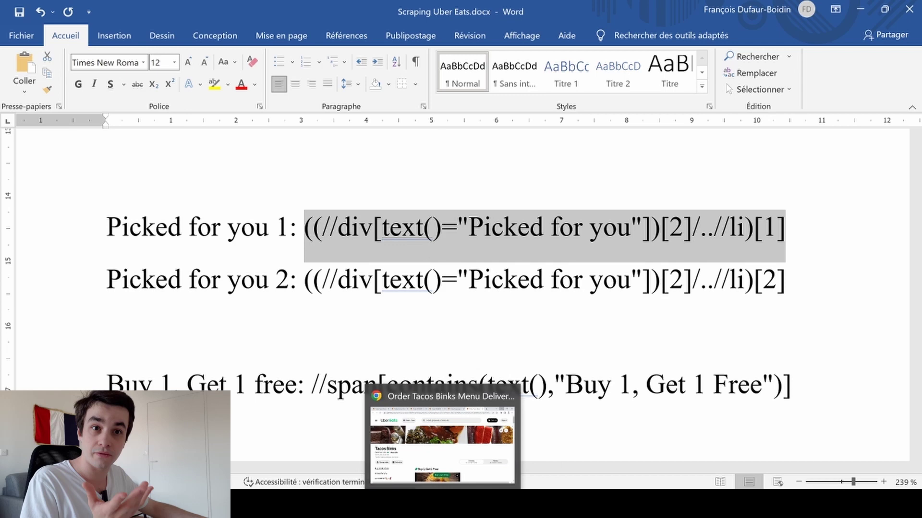
{"action": "left_click", "coordinate": [441, 444]}
Launch the XPath Helper extension and paste the copied Picked for you XPath query
{"action": "left_click", "coordinate": [839, 39]}
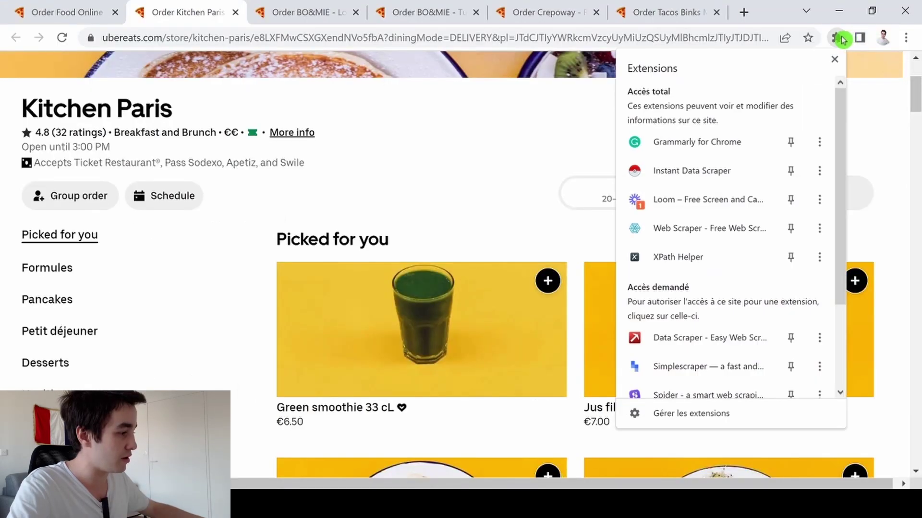
{"action": "left_click", "coordinate": [693, 259]}
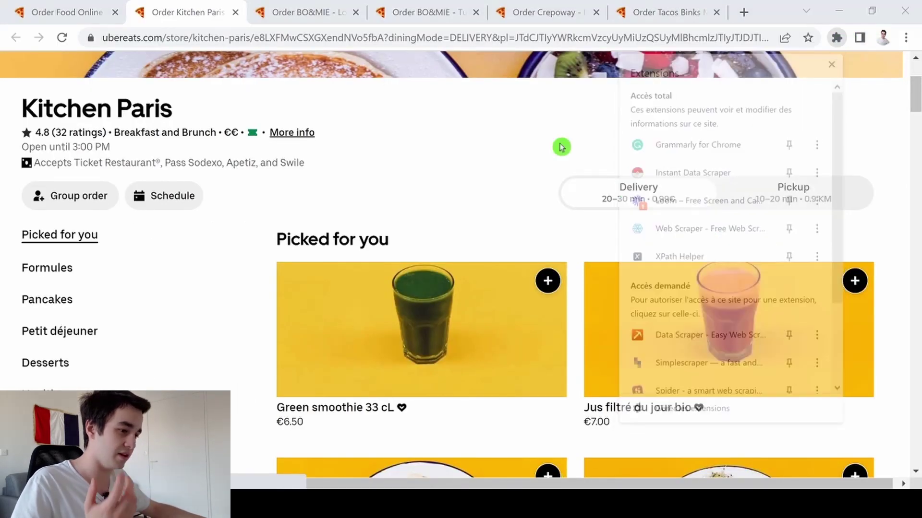
{"action": "key", "text": "ctrl+v"}
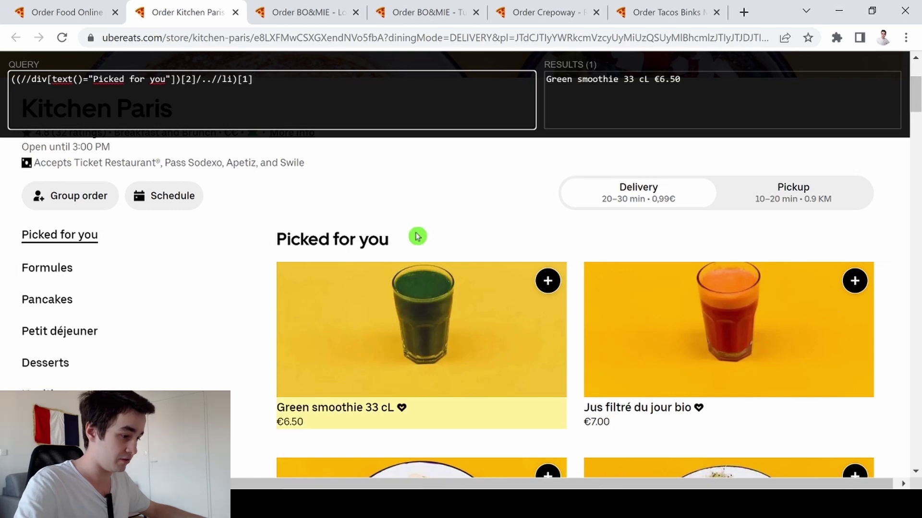
{"action": "scroll", "coordinate": [344, 280], "scroll_direction": "down", "scroll_amount": 2}
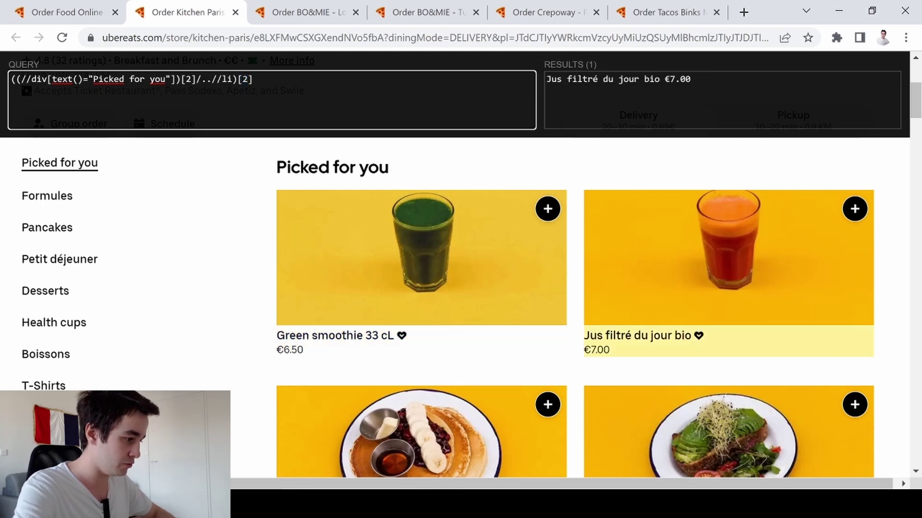
{"action": "scroll", "coordinate": [730, 416], "scroll_direction": "down", "scroll_amount": 2}
{"action": "scroll", "coordinate": [730, 415], "scroll_direction": "up", "scroll_amount": 1}
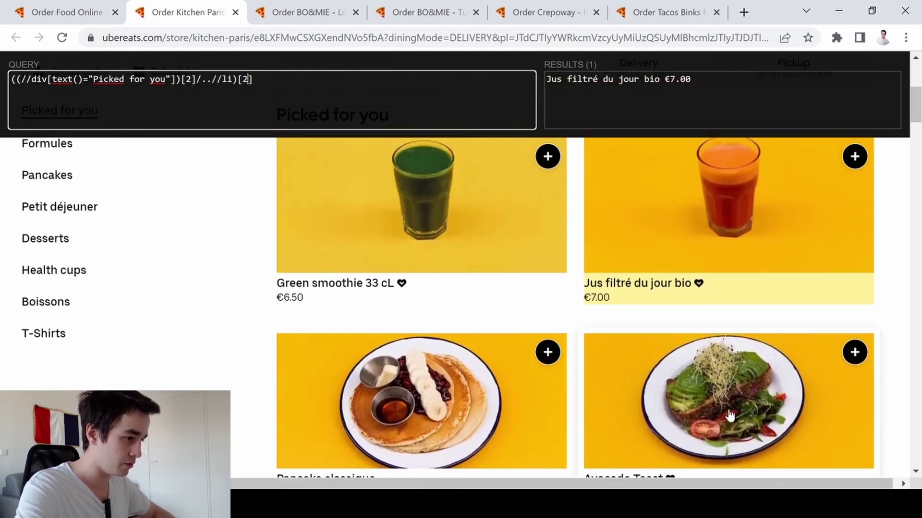
Test the query with the item index changed to 2 and then 3
{"action": "key", "text": "Left"}
{"action": "key", "text": "BackSpace"}
{"action": "type", "text": "3"}
{"action": "key", "text": "BackSpace"}
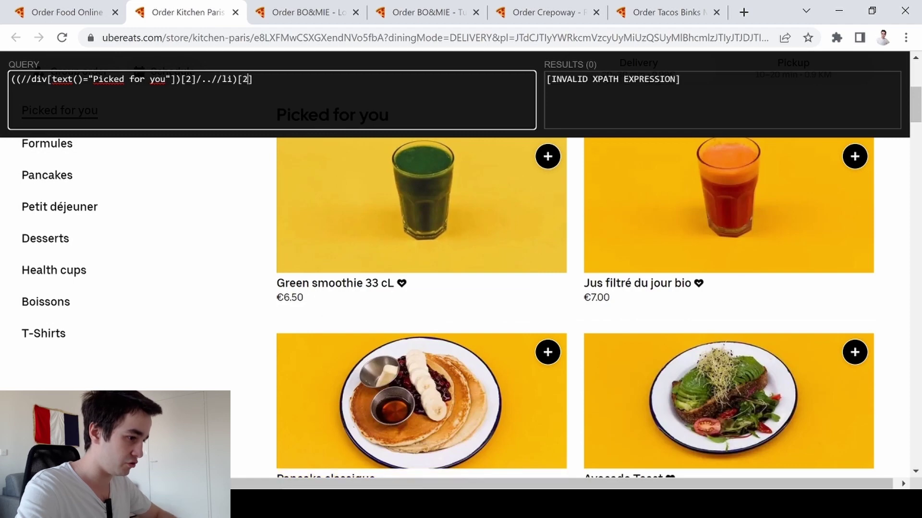
{"action": "type", "text": "2"}
{"action": "type", "text": "3"}
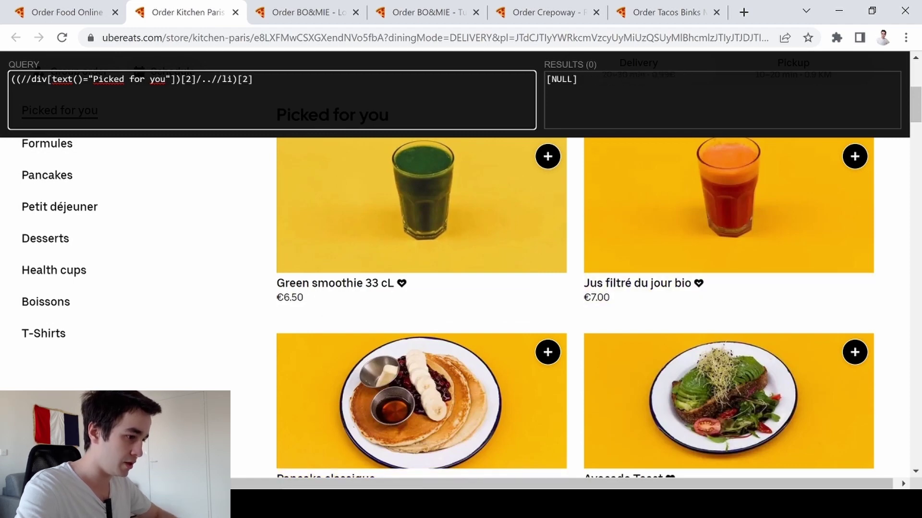
{"action": "key", "text": "BackSpace"}
{"action": "type", "text": "3"}
{"action": "scroll", "coordinate": [368, 177], "scroll_direction": "down", "scroll_amount": 3}
{"action": "scroll", "coordinate": [371, 175], "scroll_direction": "up", "scroll_amount": 4}
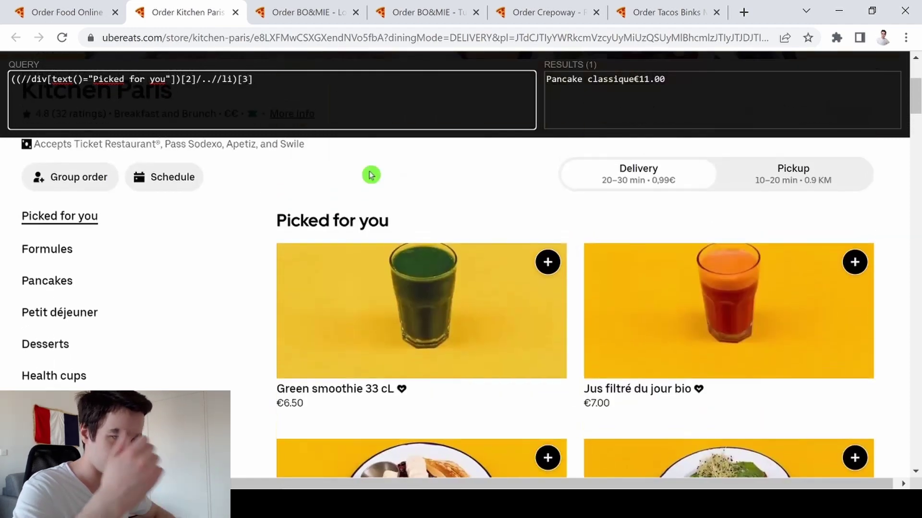
{"action": "scroll", "coordinate": [370, 174], "scroll_direction": "up", "scroll_amount": 2}
Set the index to 1 and replace 'Picked for you' with 'Pancakes' to get Vegan gluten free pancakes €11.00
{"action": "key", "text": "BackSpace"}
{"action": "type", "text": "1"}
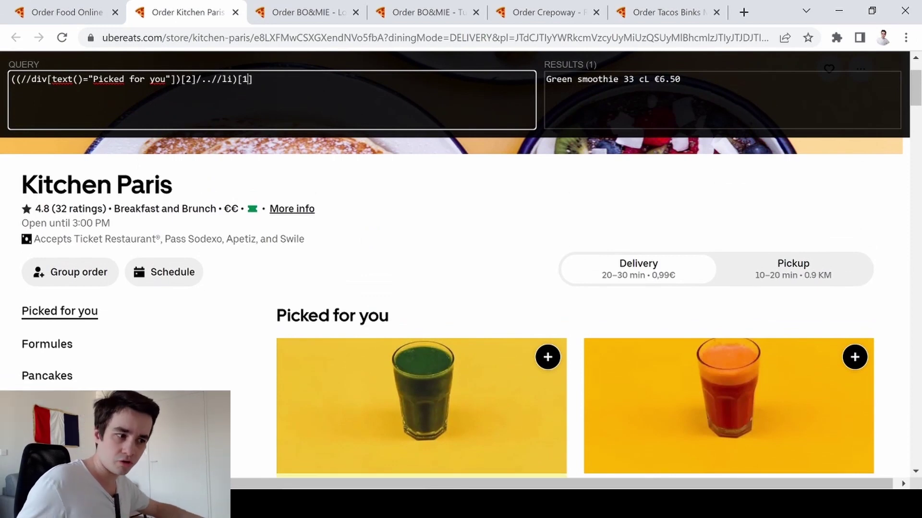
{"action": "scroll", "coordinate": [243, 255], "scroll_direction": "down", "scroll_amount": 2}
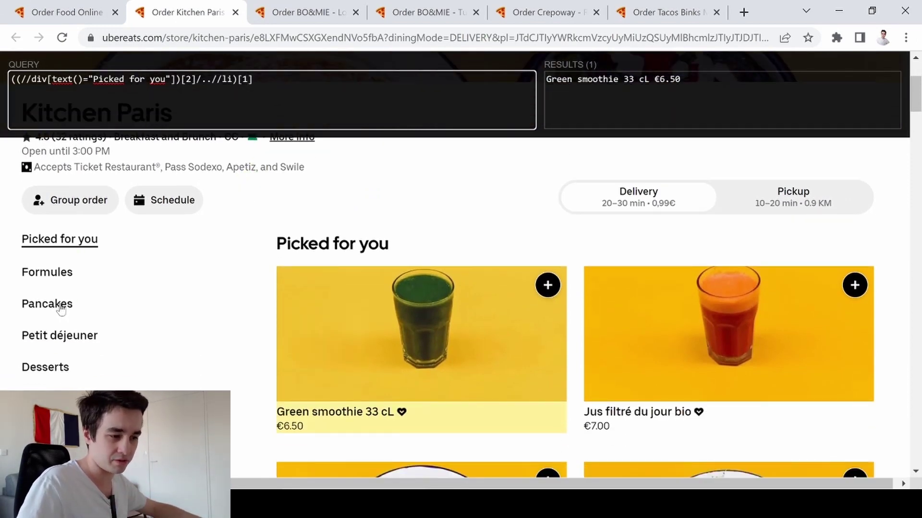
{"action": "scroll", "coordinate": [541, 257], "scroll_direction": "down", "scroll_amount": 15}
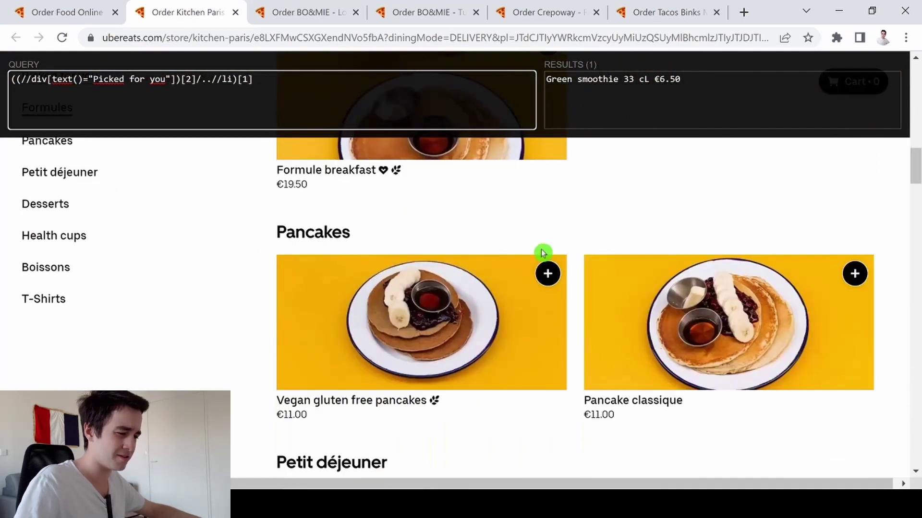
{"action": "scroll", "coordinate": [542, 253], "scroll_direction": "up", "scroll_amount": 1}
{"action": "scroll", "coordinate": [541, 251], "scroll_direction": "down", "scroll_amount": 1}
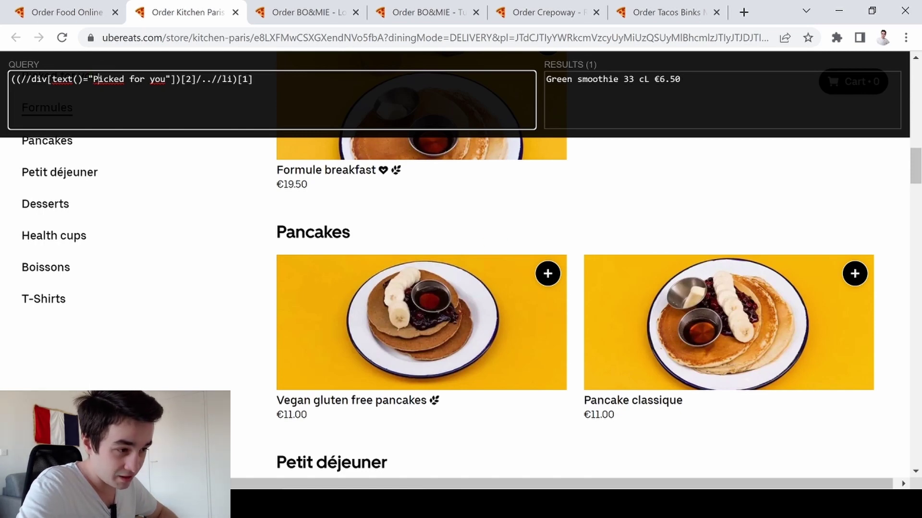
{"action": "left_click_drag", "start_coordinate": [95, 80], "coordinate": [161, 80]}
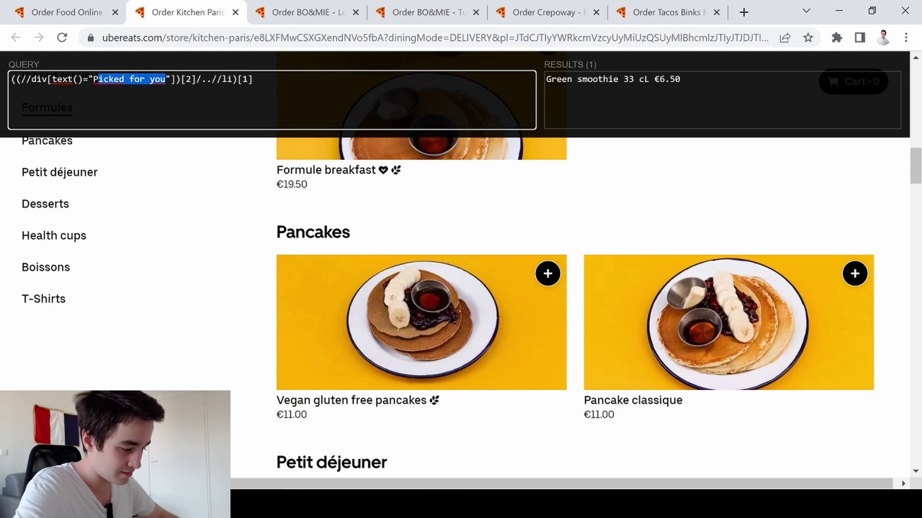
{"action": "type", "text": "Pancakes"}
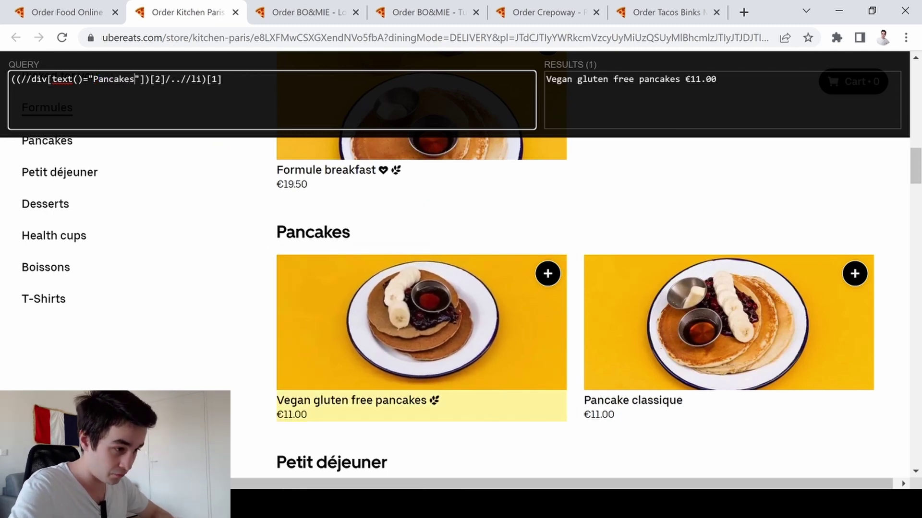
{"action": "double_click", "coordinate": [113, 80]}
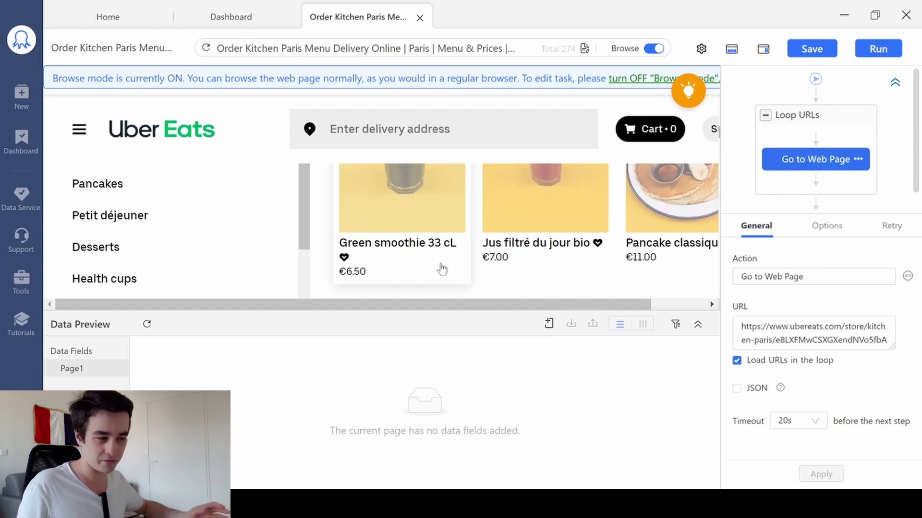
With Browse off, extract the Green smoothie 33 cL name and €6.50 price as PFY_1 and PFY_2 fields
{"action": "left_click", "coordinate": [653, 48]}
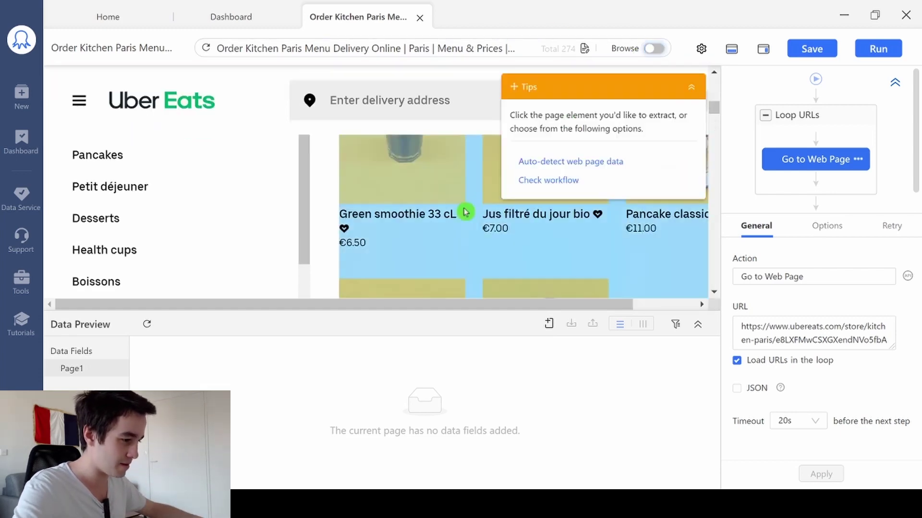
{"action": "scroll", "coordinate": [438, 200], "scroll_direction": "up", "scroll_amount": 3}
{"action": "scroll", "coordinate": [438, 200], "scroll_direction": "down", "scroll_amount": 5}
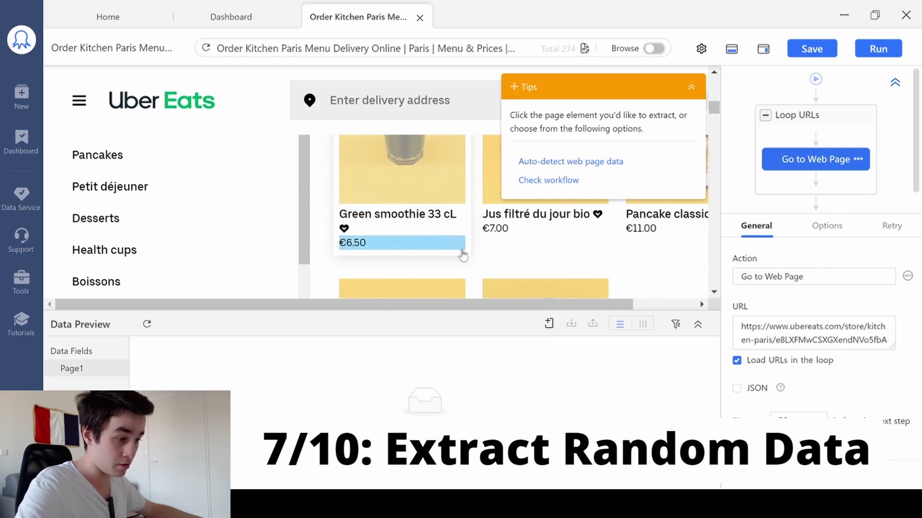
{"action": "left_click", "coordinate": [460, 253]}
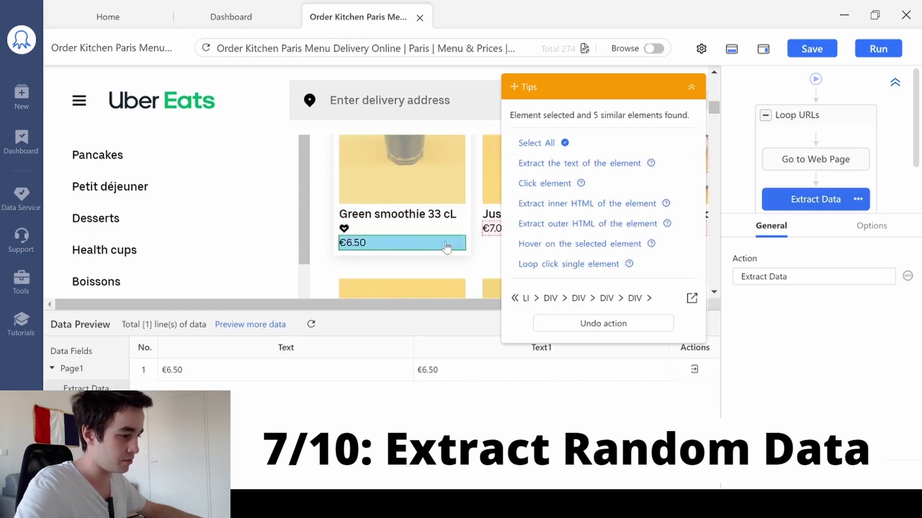
{"action": "left_click", "coordinate": [595, 164]}
{"action": "left_click", "coordinate": [408, 218]}
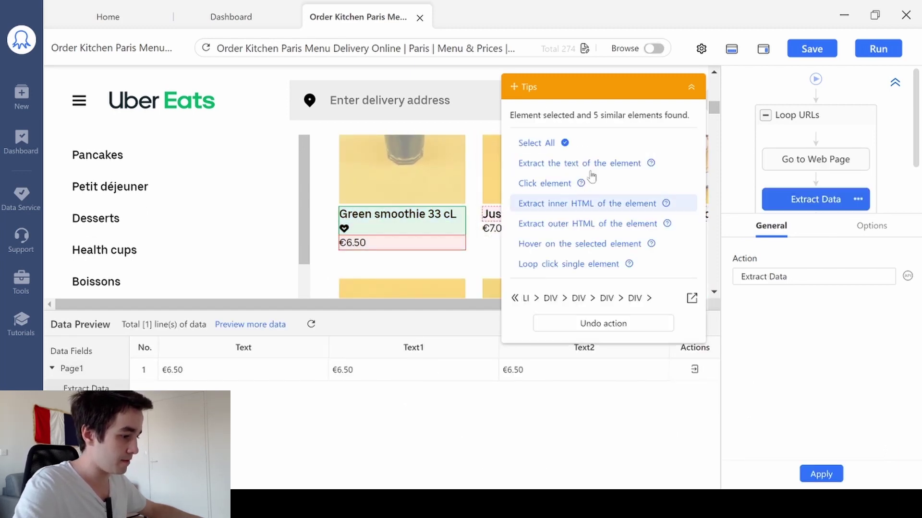
{"action": "left_click", "coordinate": [600, 163]}
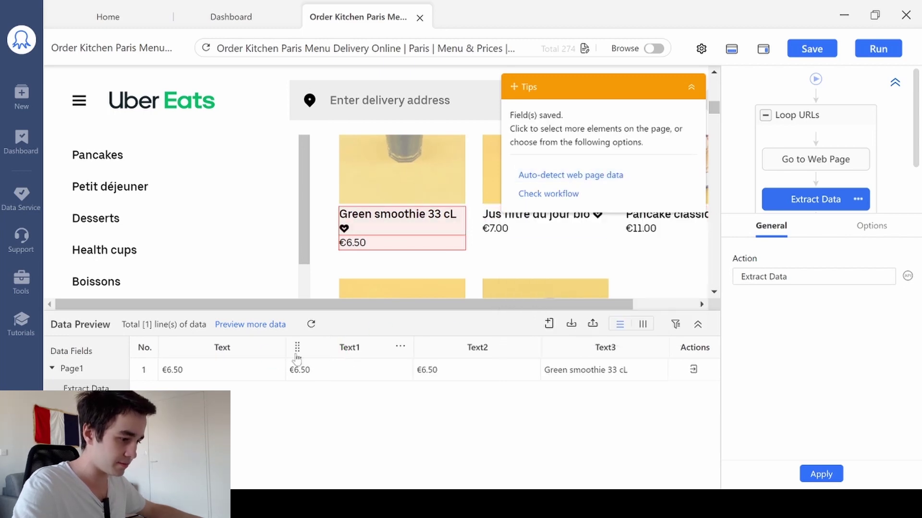
{"action": "left_click", "coordinate": [255, 372]}
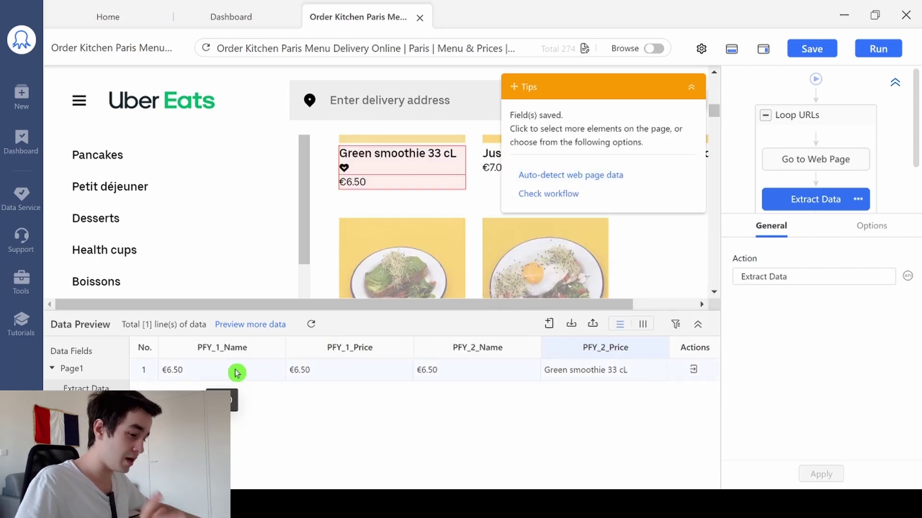
{"action": "left_click", "coordinate": [236, 372]}
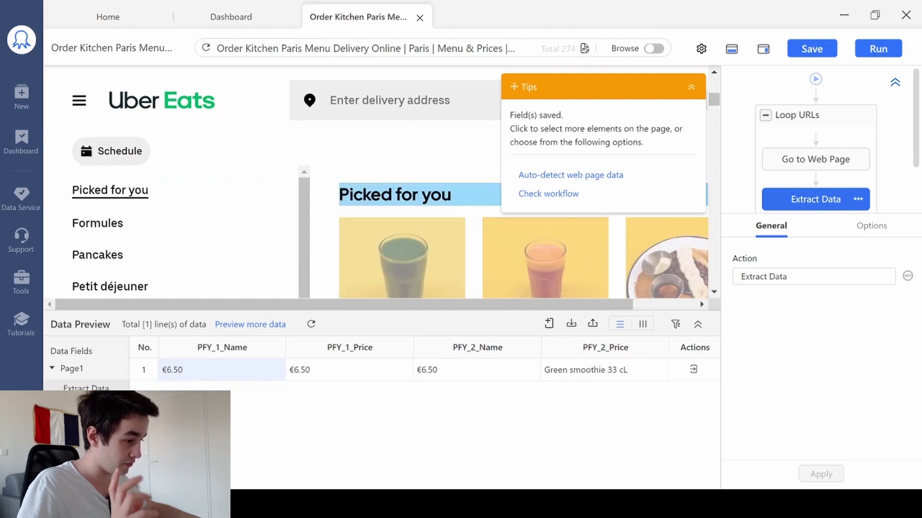
{"action": "left_click", "coordinate": [357, 377]}
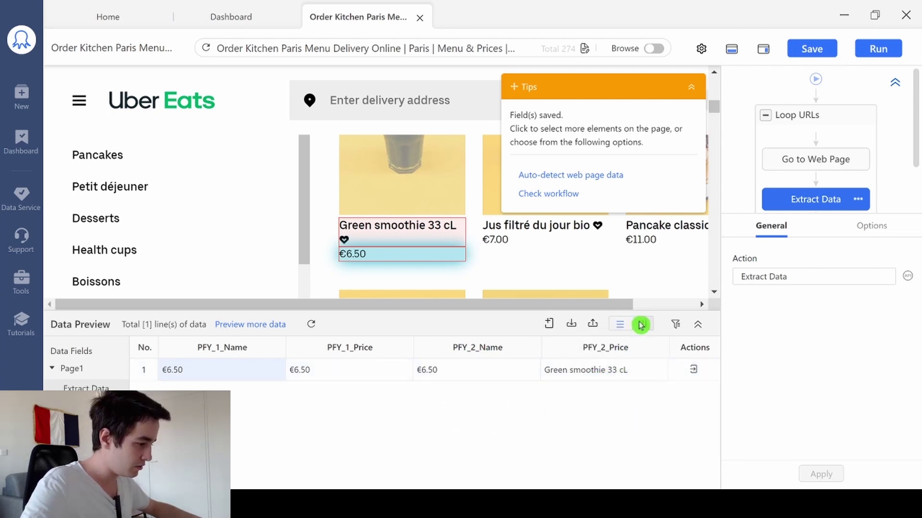
Replace the first fields' XPaths with the first Picked for you XPath from the Word notes
{"action": "left_click", "coordinate": [642, 325]}
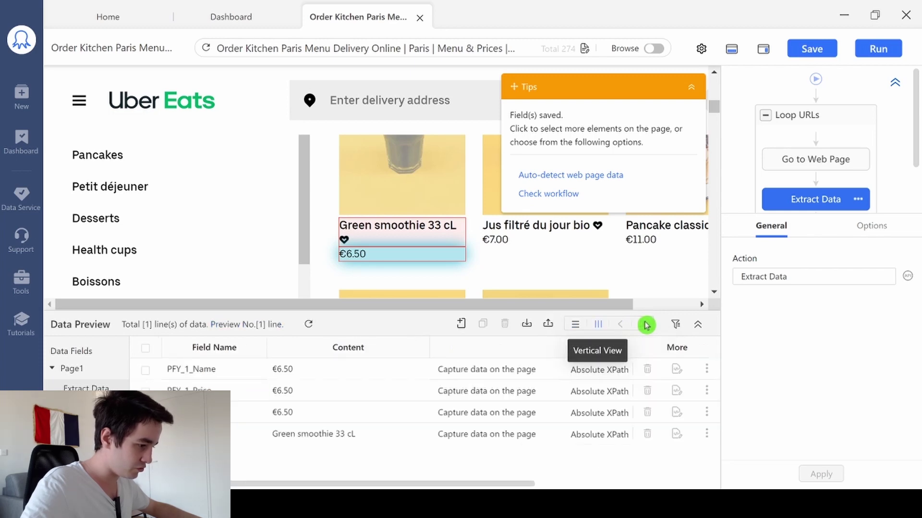
{"action": "left_click", "coordinate": [595, 328]}
{"action": "scroll", "coordinate": [555, 408], "scroll_direction": "right", "scroll_amount": 5}
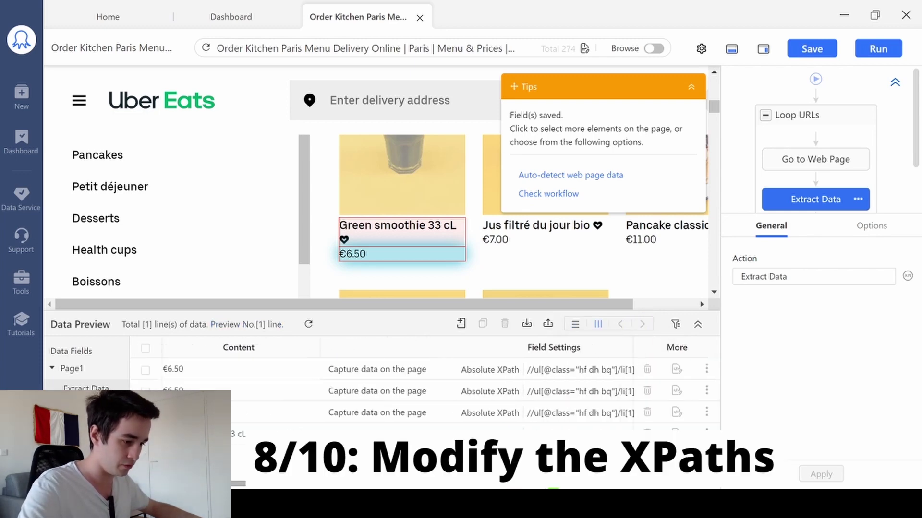
{"action": "left_click", "coordinate": [516, 373]}
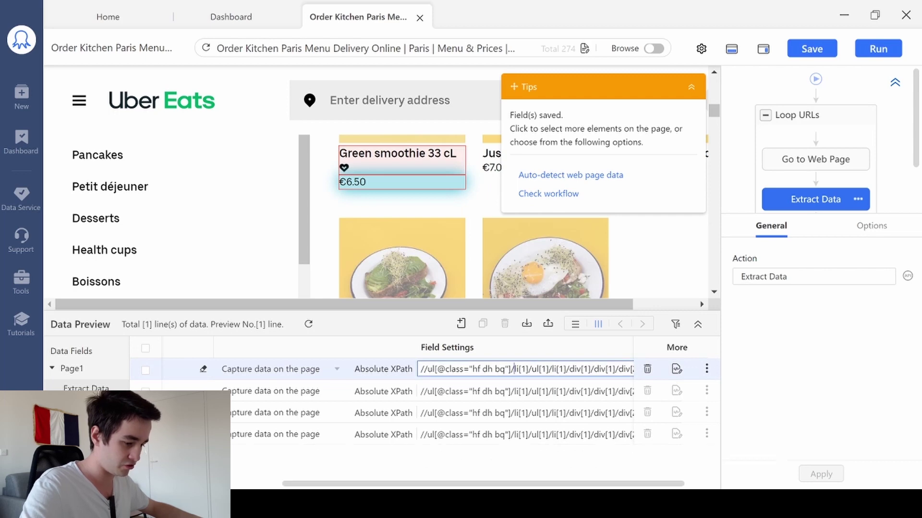
{"action": "key", "text": "ctrl+a"}
{"action": "key", "text": "BackSpace"}
{"action": "key", "text": "alt+Tab"}
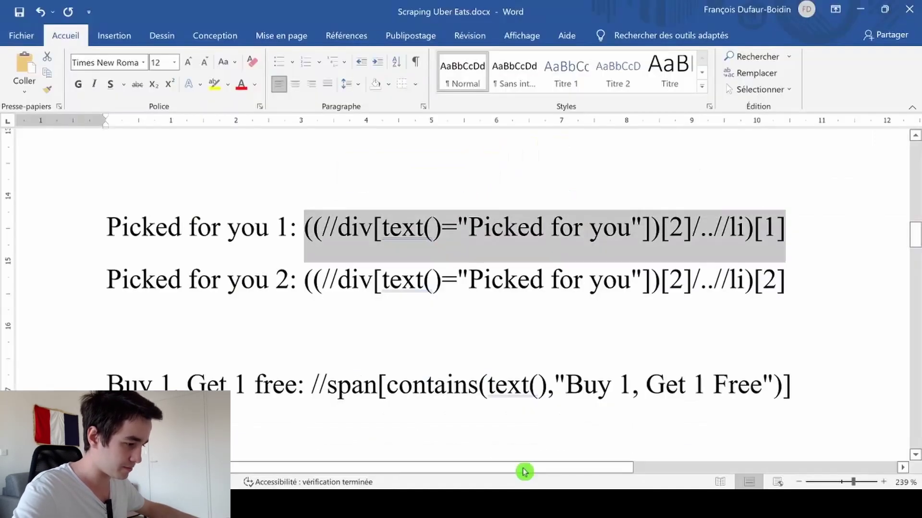
{"action": "left_click", "coordinate": [760, 220]}
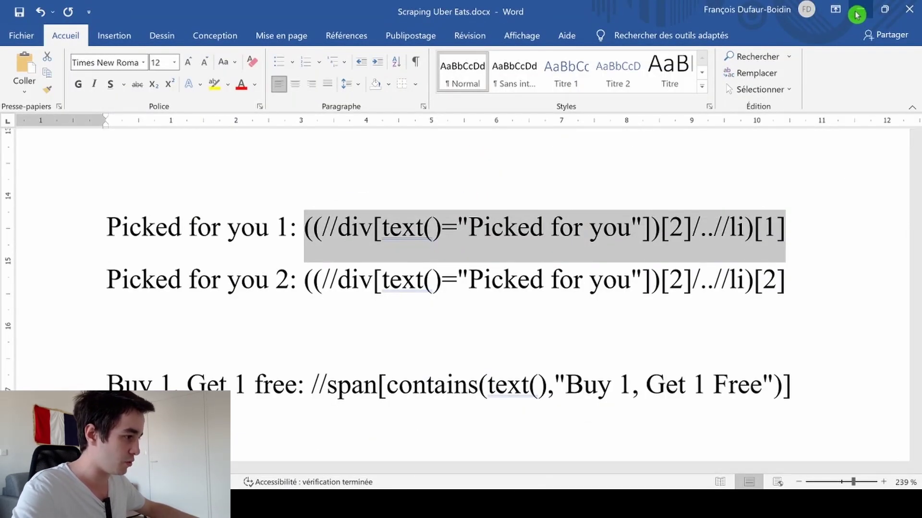
{"action": "key", "text": "alt+Tab"}
{"action": "left_click", "coordinate": [505, 373]}
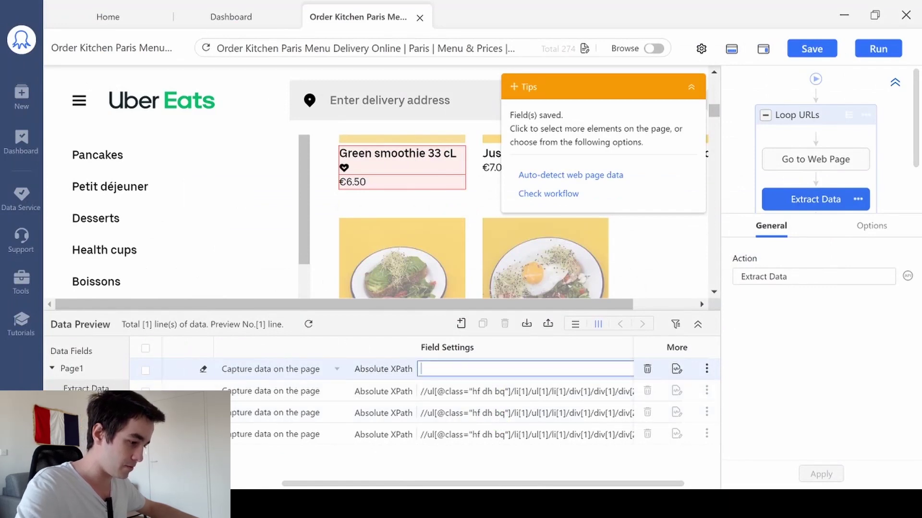
{"action": "type", "text": "((//div[text()=\"Picked for you\"])[2]/..//li)[1]"}
{"action": "double_click", "coordinate": [484, 395]}
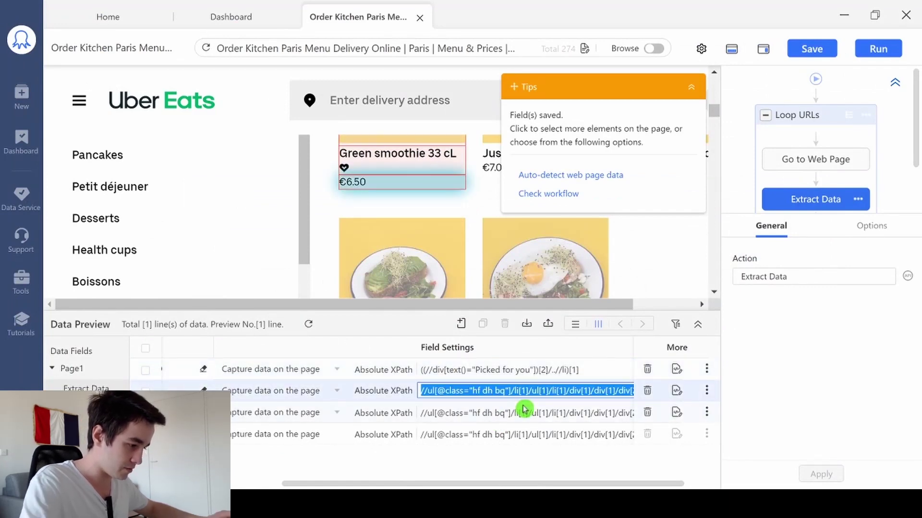
{"action": "type", "text": "((//div[text()=\"Picked for you\"])[2]/..//li)[1]"}
Give the third field the second Picked for you XPath and show the preview horizontally
{"action": "double_click", "coordinate": [504, 411]}
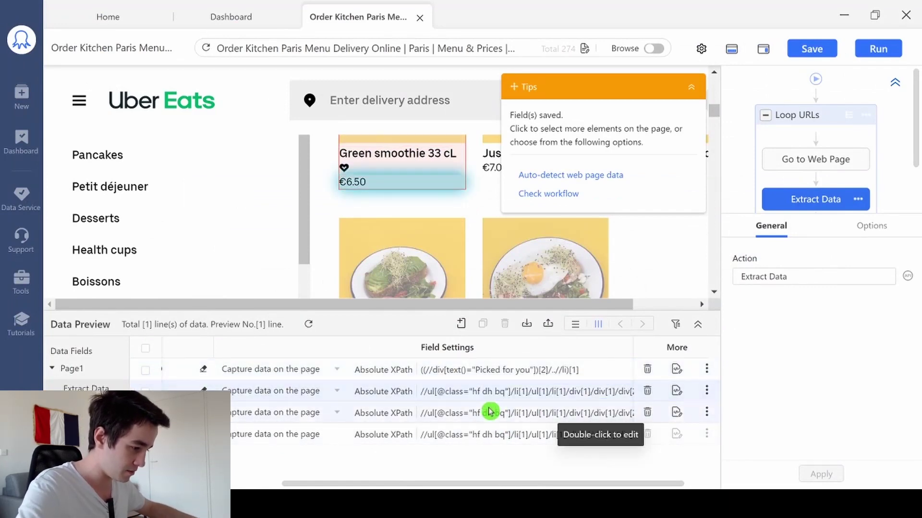
{"action": "key", "text": "ctrl+a"}
{"action": "key", "text": "BackSpace"}
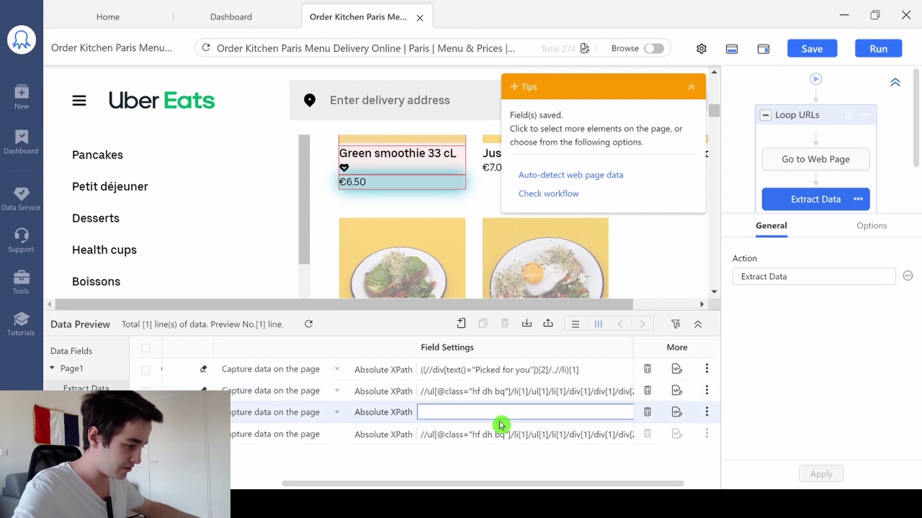
{"action": "key", "text": "alt+Tab"}
{"action": "left_click_drag", "start_coordinate": [786, 286], "coordinate": [306, 291]}
{"action": "key", "text": "ctrl+c"}
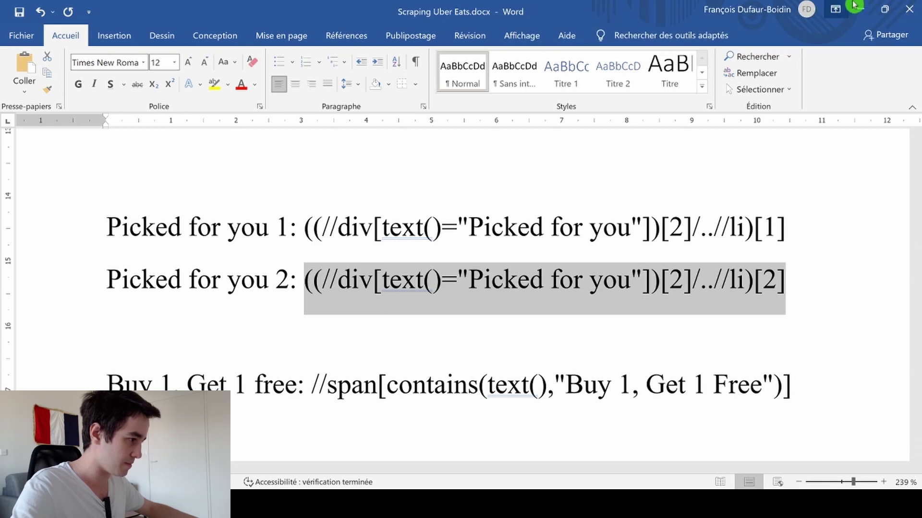
{"action": "key", "text": "alt+Tab"}
{"action": "double_click", "coordinate": [511, 413]}
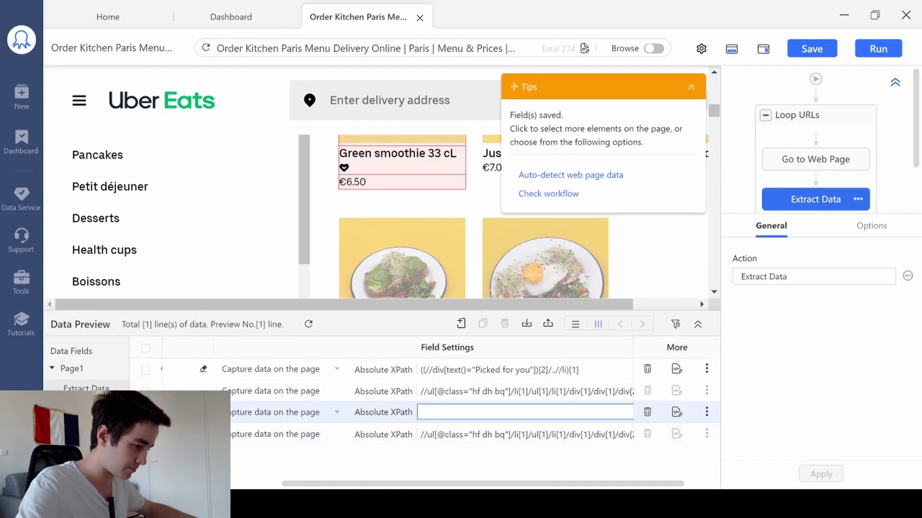
{"action": "key", "text": "ctrl+v"}
{"action": "key", "text": "Return"}
{"action": "left_click", "coordinate": [575, 324]}
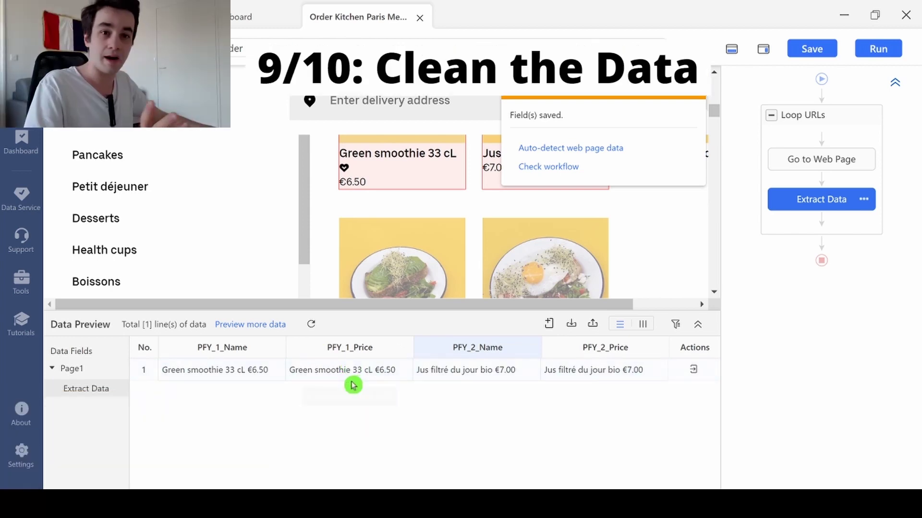
Add a Match with Regular Expression cleaning step [A-Z].+ to PFY_1_Name and evaluate it
{"action": "left_click", "coordinate": [277, 352]}
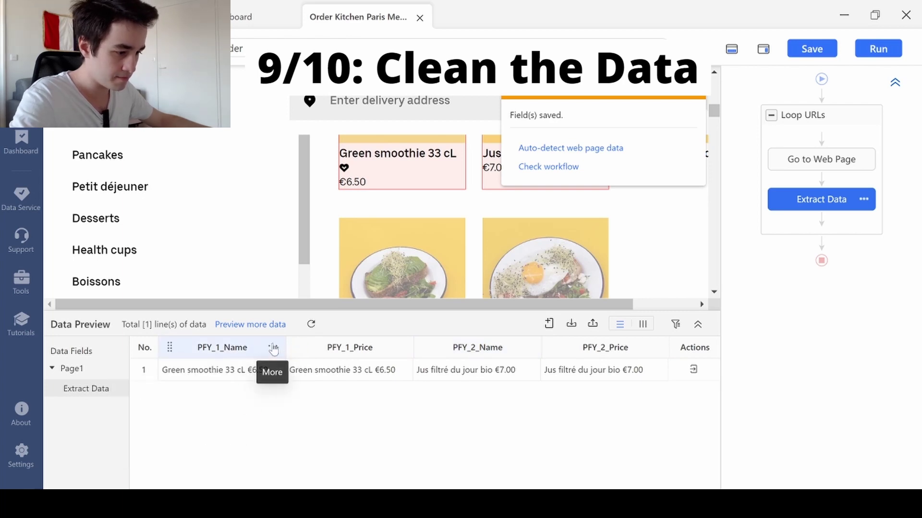
{"action": "left_click", "coordinate": [271, 350]}
{"action": "left_click", "coordinate": [201, 400]}
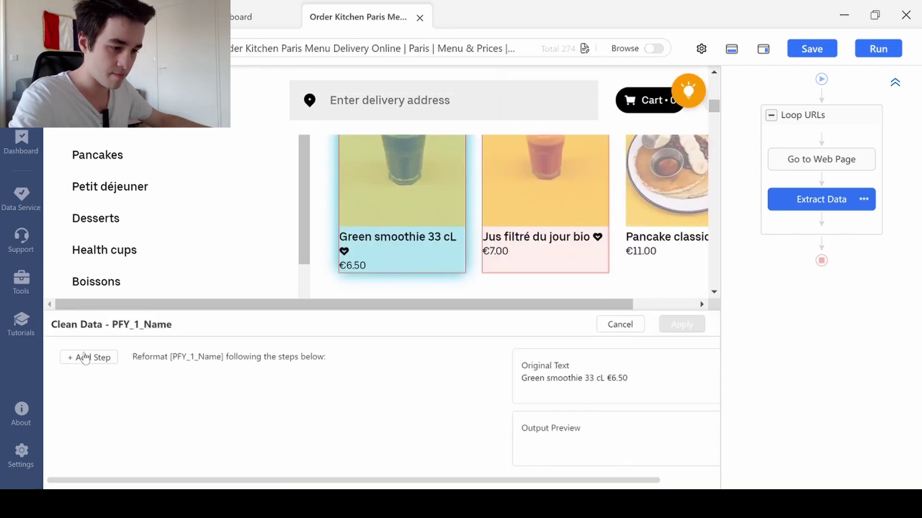
{"action": "left_click", "coordinate": [84, 358]}
{"action": "left_click", "coordinate": [173, 367]}
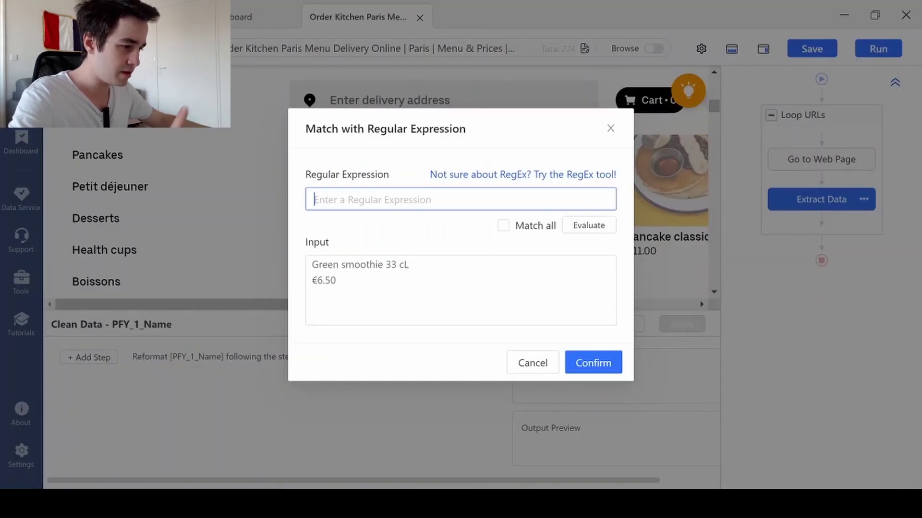
{"action": "type", "text": "("}
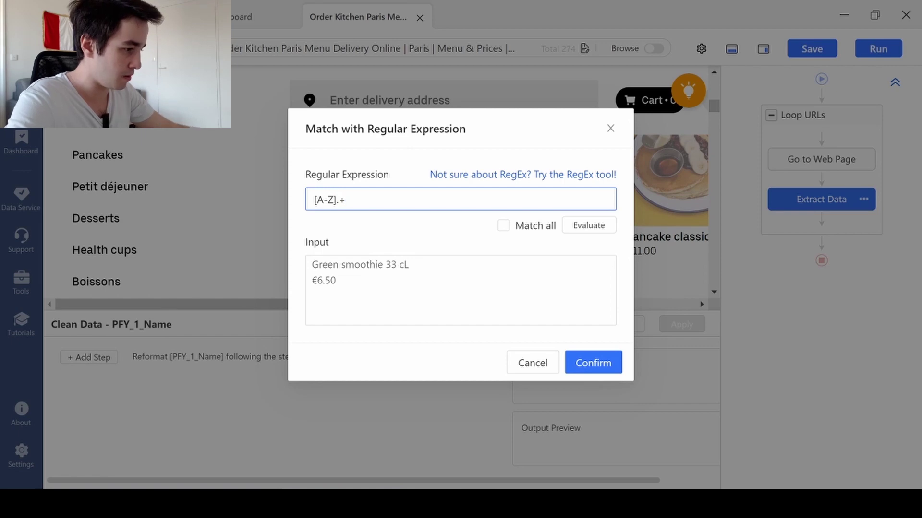
{"action": "left_click", "coordinate": [391, 204]}
Check the output is Green smoothie 33 cL, then confirm and apply the regex cleaning
{"action": "left_click_drag", "start_coordinate": [360, 318], "coordinate": [411, 318]}
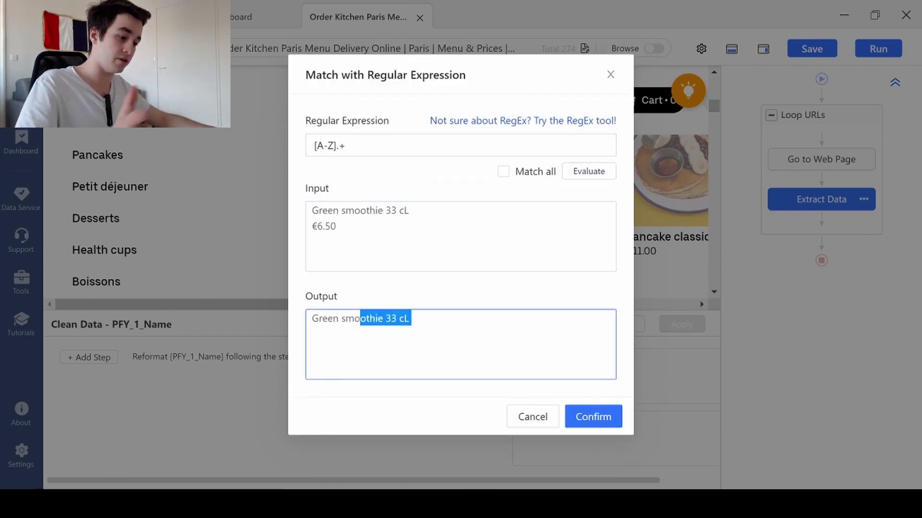
{"action": "key", "text": "ctrl+a"}
{"action": "left_click", "coordinate": [461, 346]}
{"action": "left_click", "coordinate": [461, 240]}
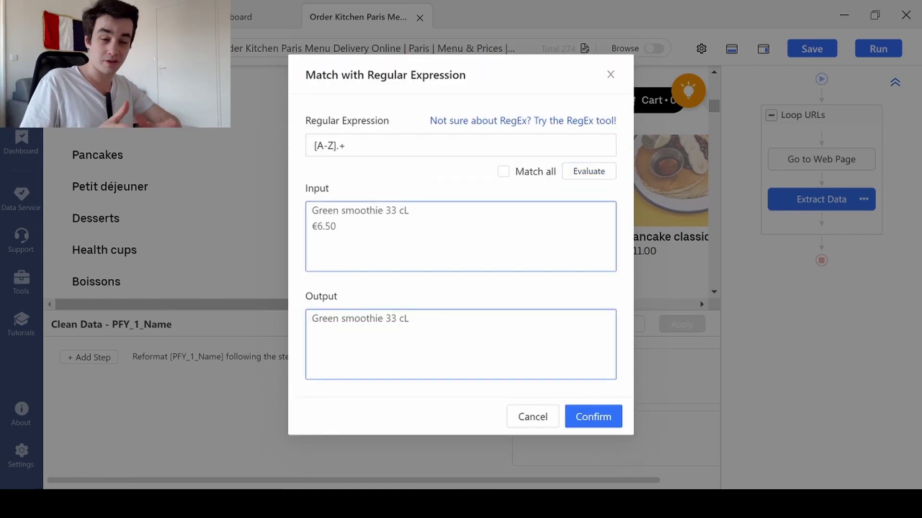
{"action": "left_click", "coordinate": [325, 119]}
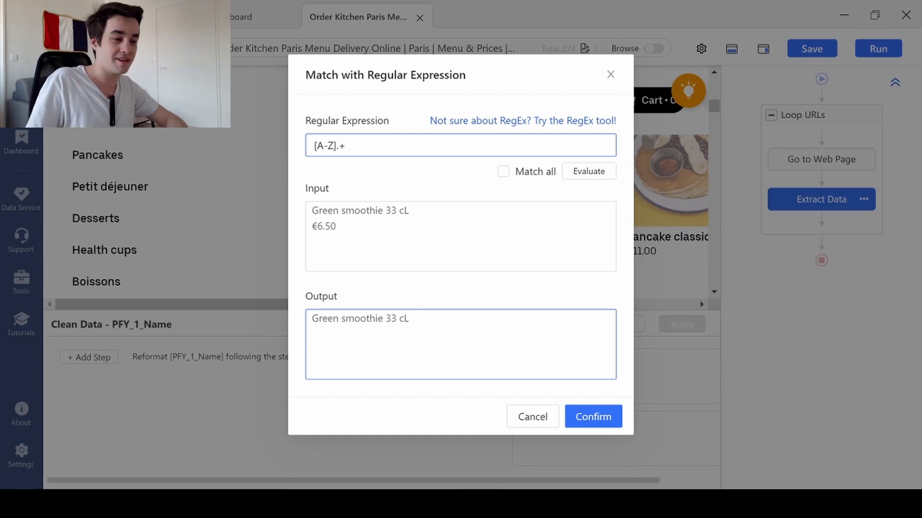
{"action": "left_click_drag", "start_coordinate": [345, 145], "coordinate": [286, 139]}
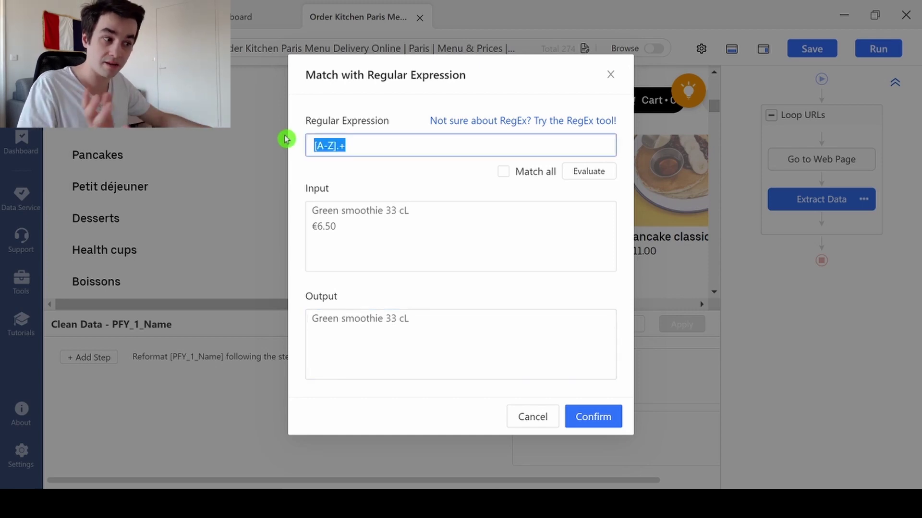
{"action": "left_click", "coordinate": [314, 146]}
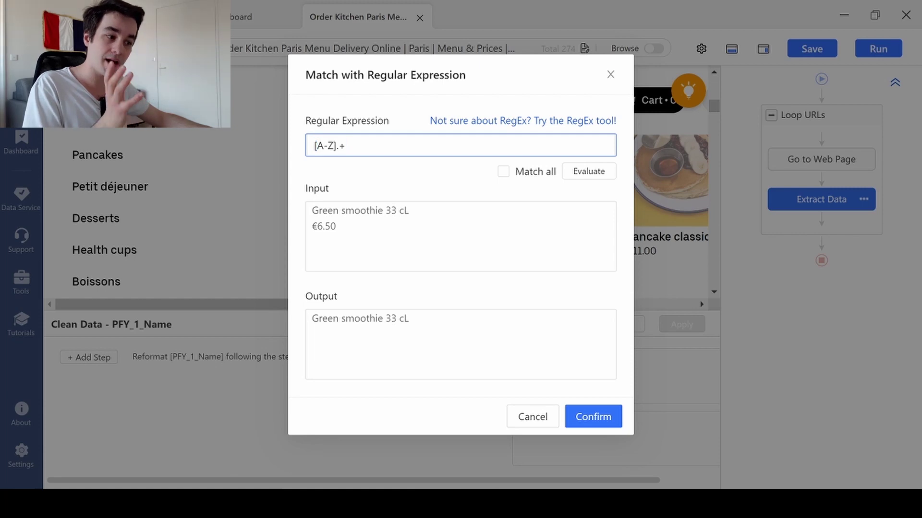
{"action": "left_click", "coordinate": [593, 417]}
{"action": "left_click", "coordinate": [698, 325]}
{"action": "left_click", "coordinate": [564, 342]}
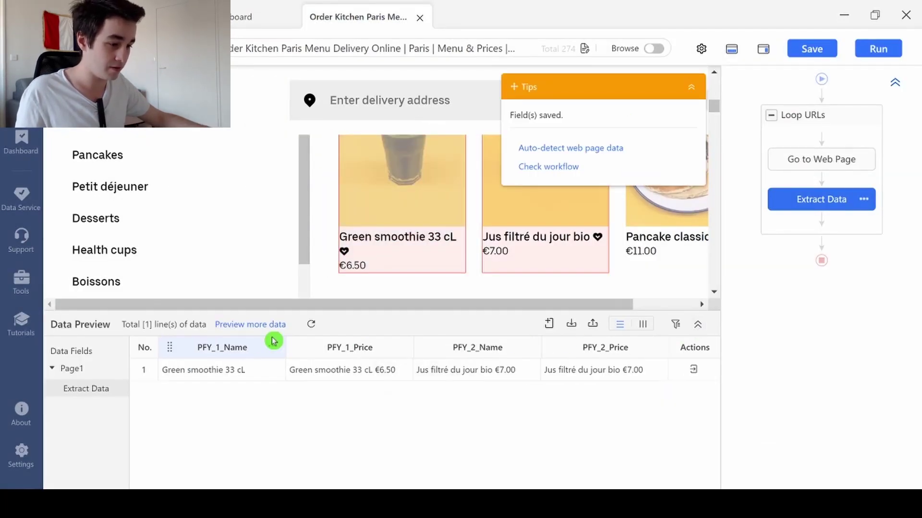
Add the [A-Z].+ regex cleaning to PFY_2_Name so it shows only Jus filtré du jour bio
{"action": "mouse_move", "coordinate": [534, 350]}
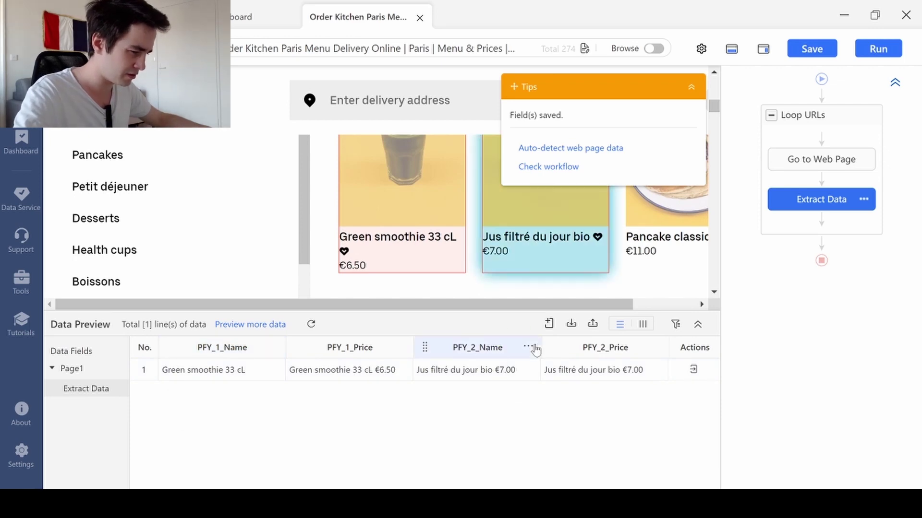
{"action": "left_click", "coordinate": [528, 348]}
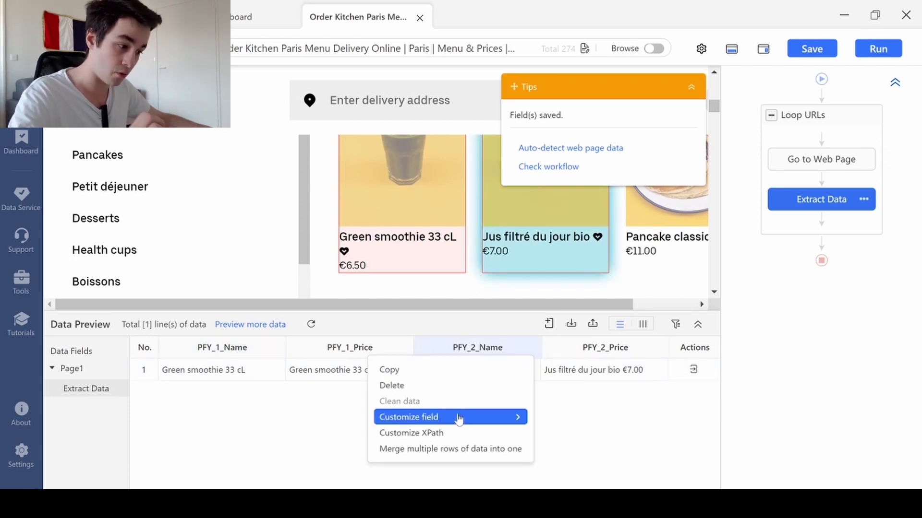
{"action": "left_click", "coordinate": [463, 400]}
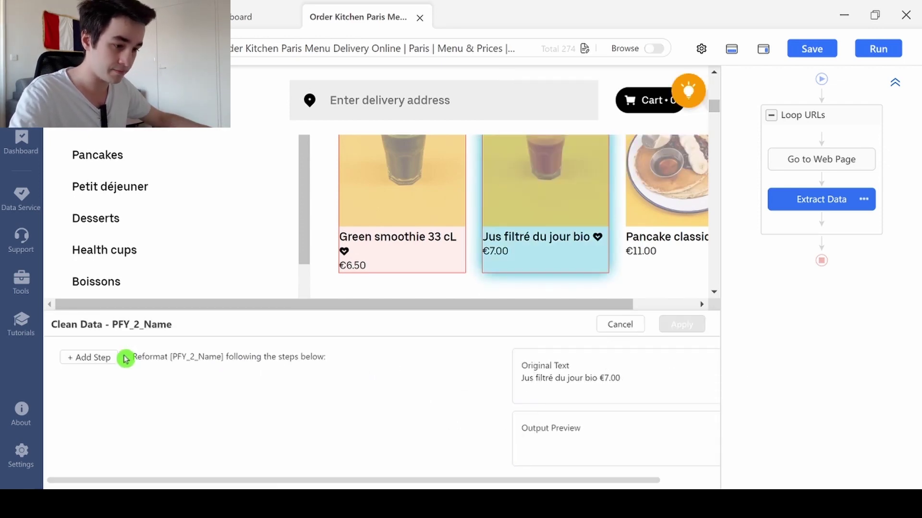
{"action": "left_click", "coordinate": [95, 364]}
{"action": "left_click", "coordinate": [176, 369]}
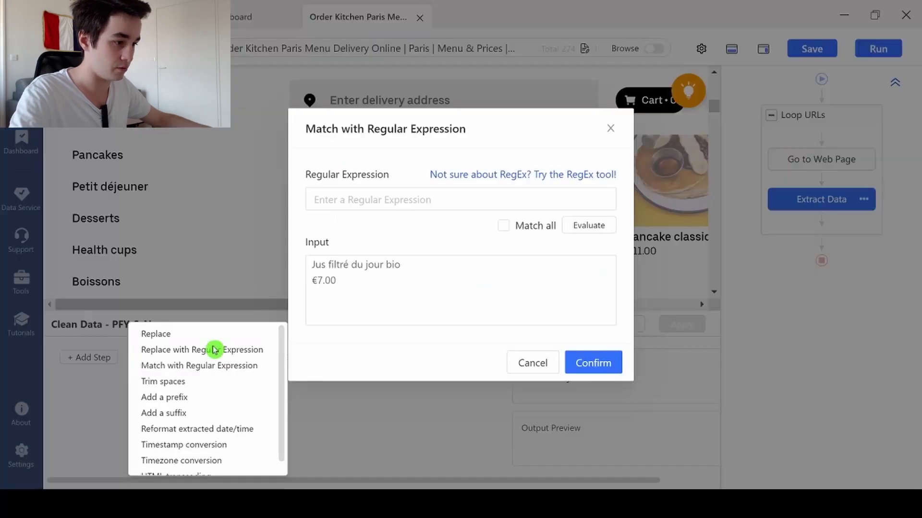
{"action": "left_click", "coordinate": [379, 214]}
{"action": "type", "text": "("}
{"action": "left_click", "coordinate": [593, 363]}
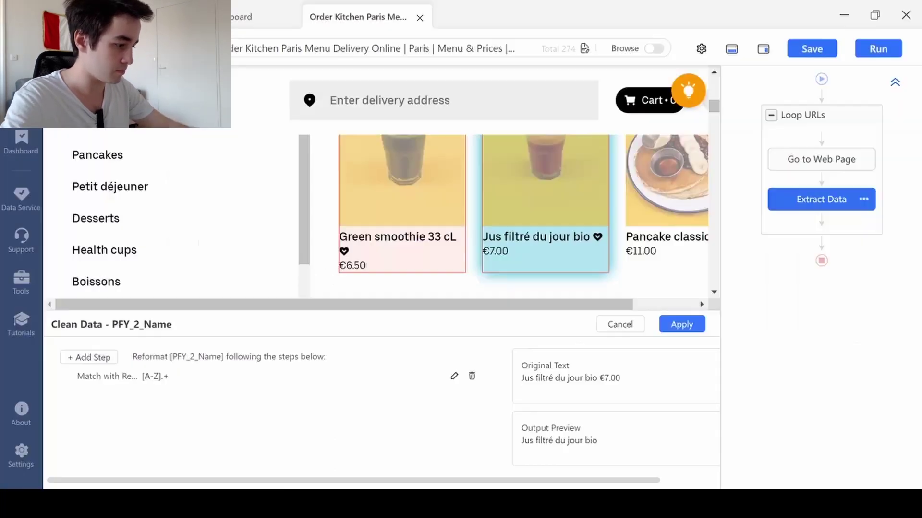
{"action": "left_click", "coordinate": [682, 325]}
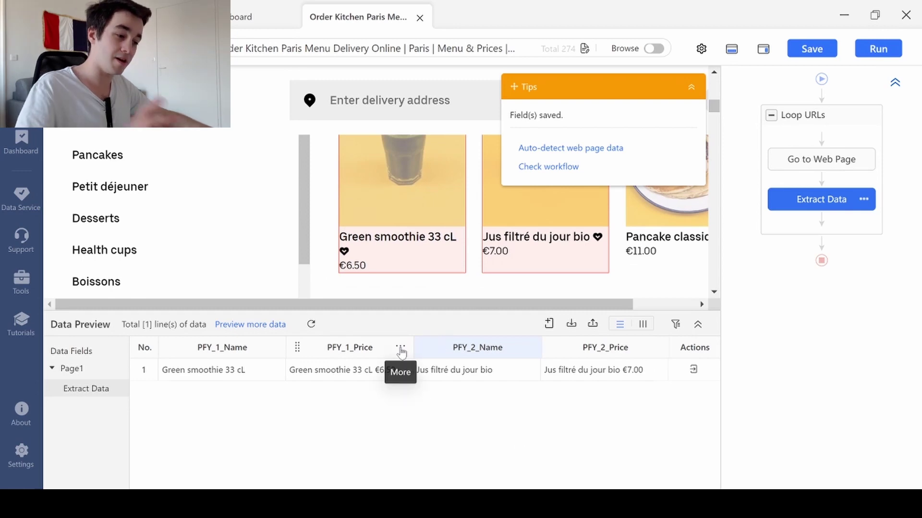
{"action": "left_click", "coordinate": [389, 350]}
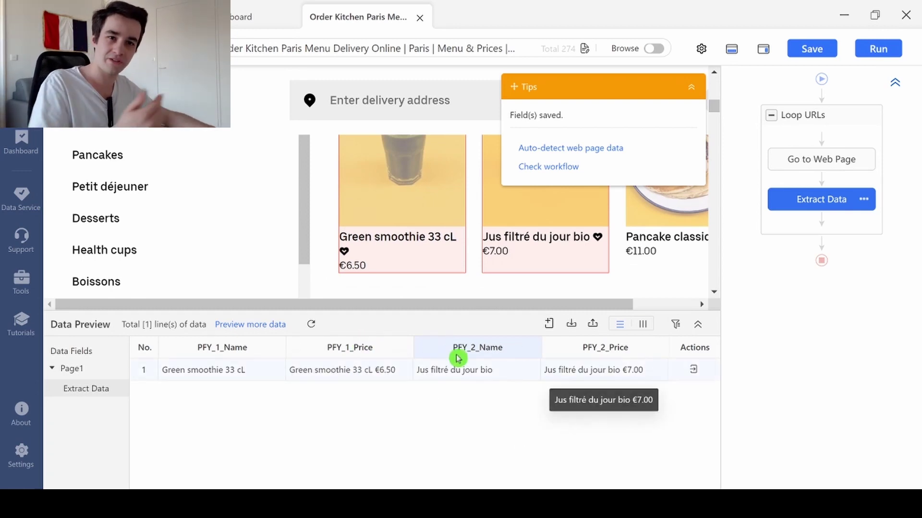
{"action": "left_click", "coordinate": [401, 348]}
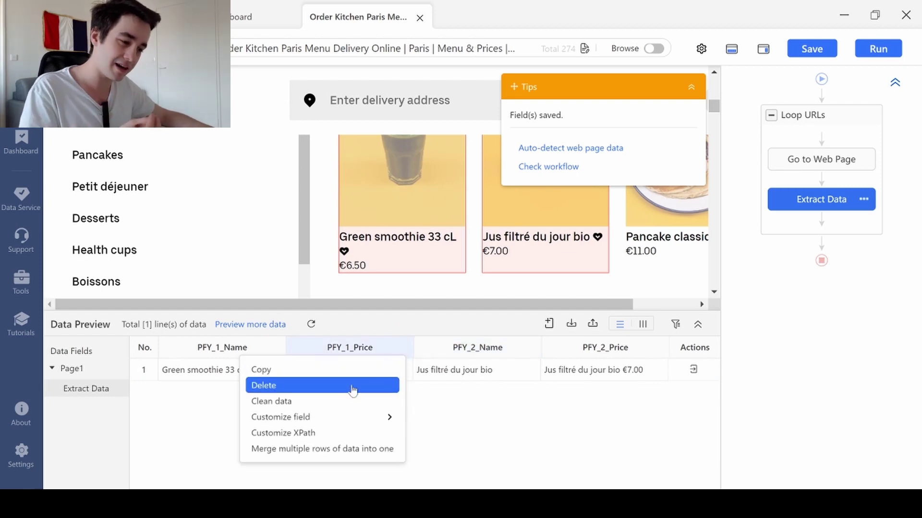
Clean PFY_1_Price with the €.+ regex so it keeps only €6.50
{"action": "left_click", "coordinate": [271, 398]}
{"action": "left_click", "coordinate": [210, 363]}
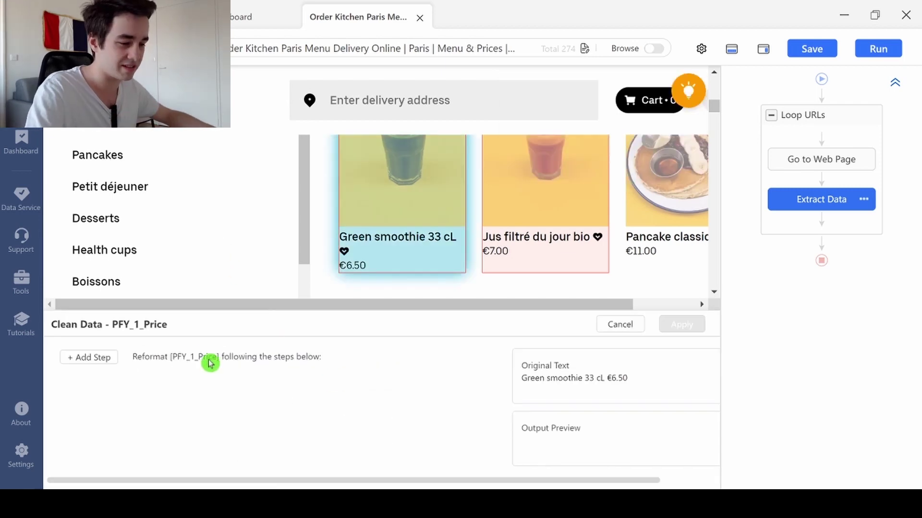
{"action": "left_click", "coordinate": [77, 367]}
{"action": "left_click", "coordinate": [181, 364]}
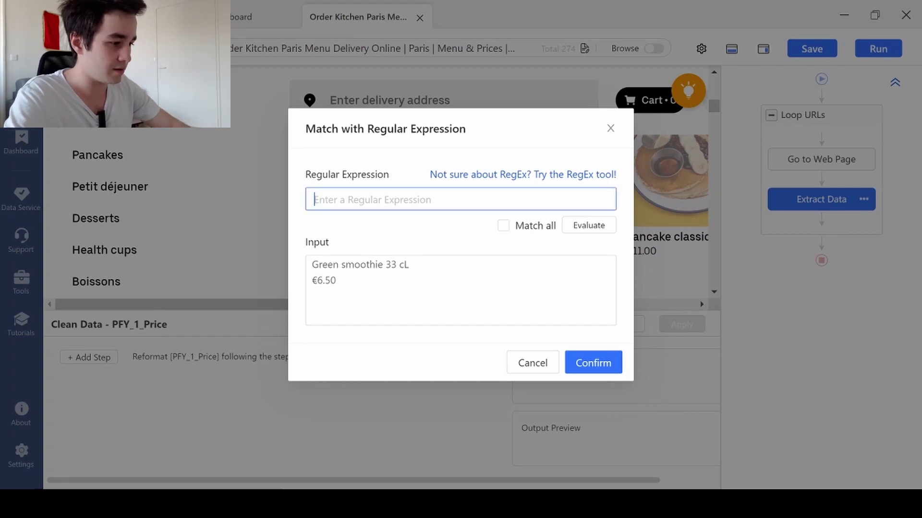
{"action": "type", "text": "€.+"}
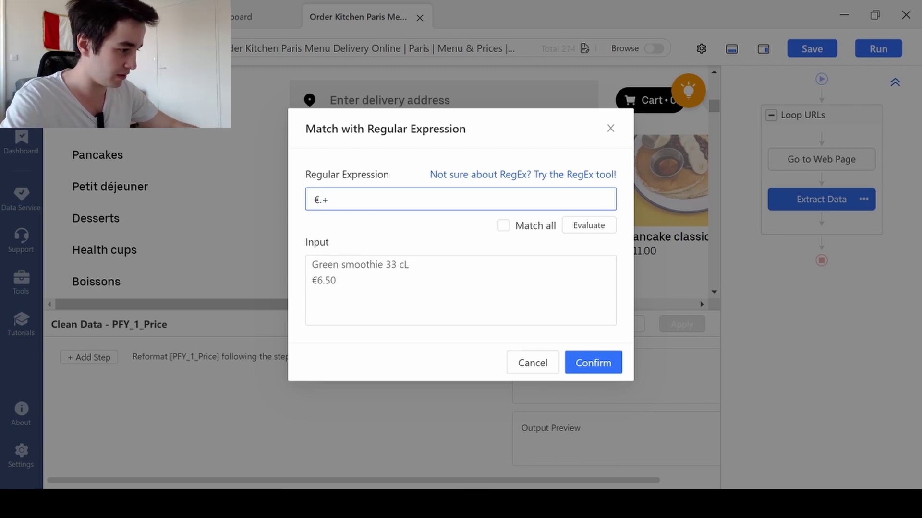
{"action": "left_click", "coordinate": [589, 225]}
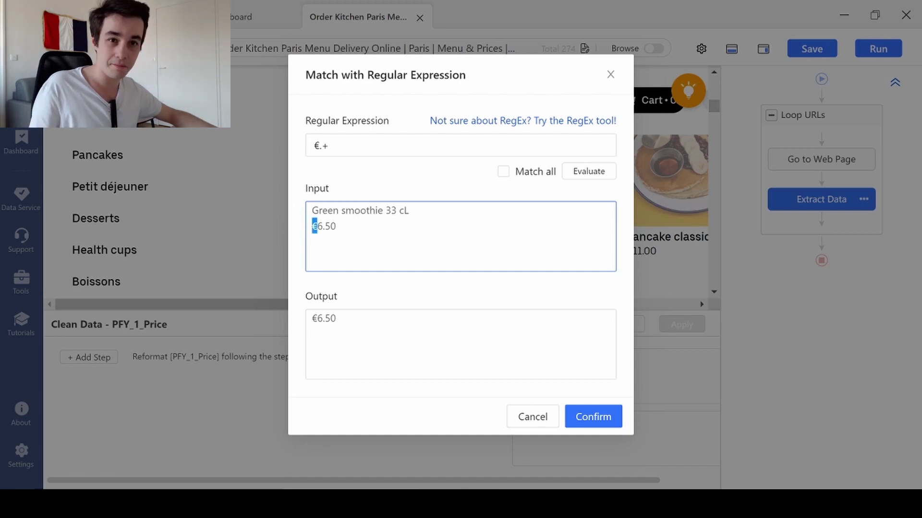
{"action": "left_click", "coordinate": [594, 417]}
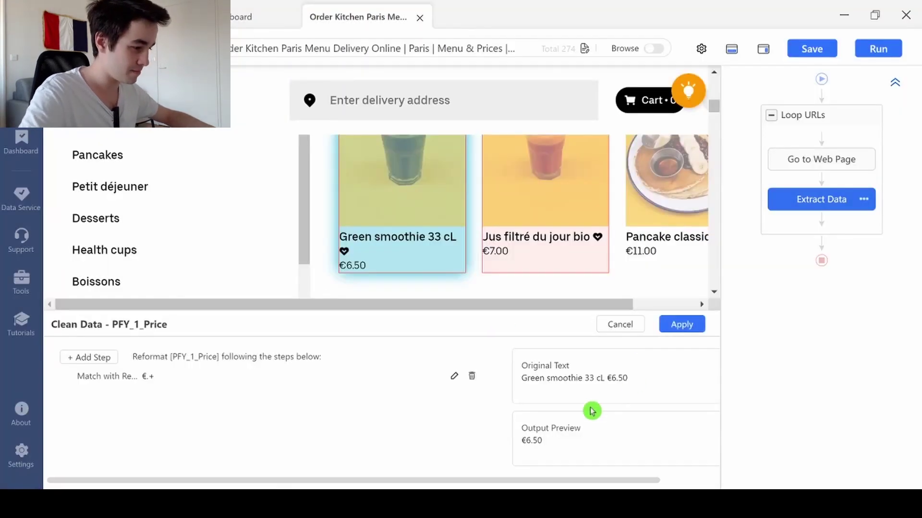
{"action": "left_click", "coordinate": [682, 324]}
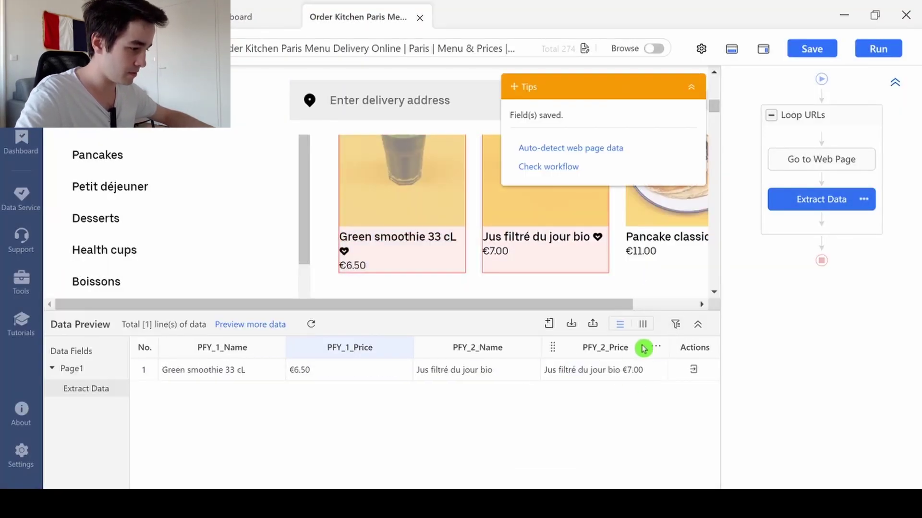
Apply the same €.+ regex cleaning to PFY_2_Price, leaving €7.00
{"action": "left_click", "coordinate": [656, 349]}
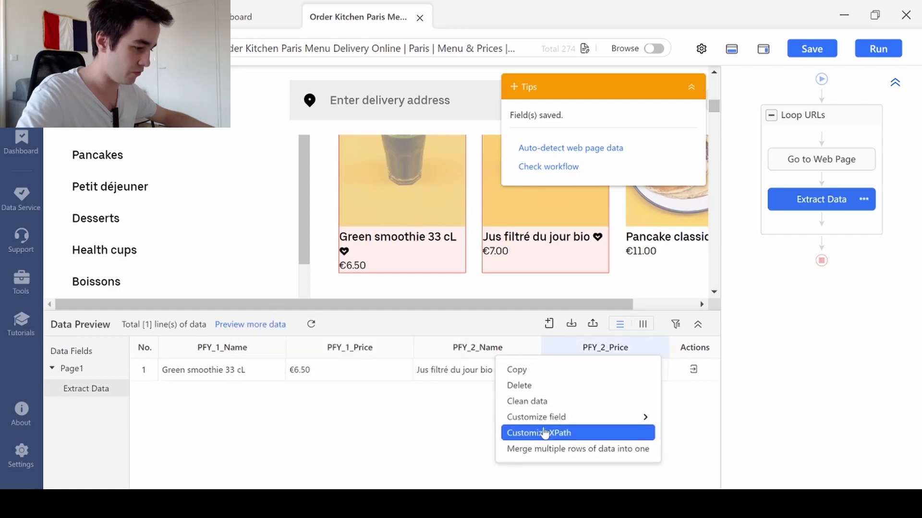
{"action": "left_click", "coordinate": [546, 401]}
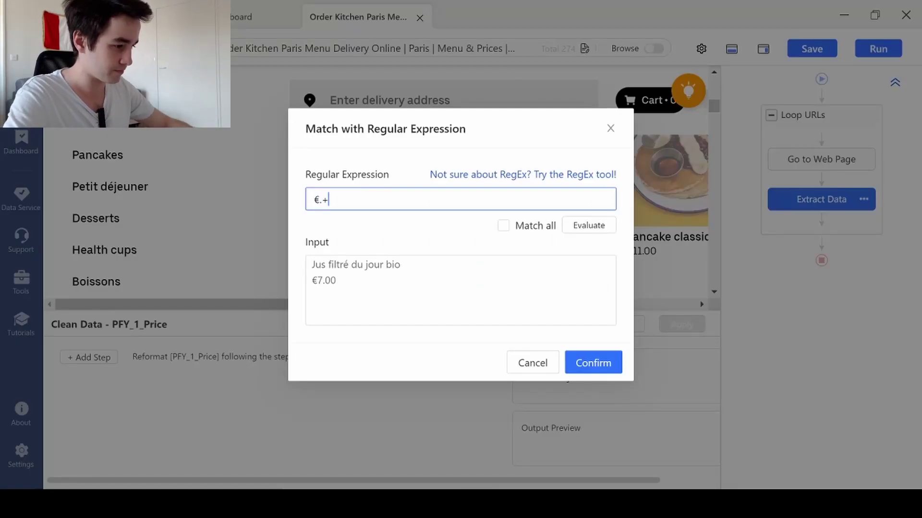
{"action": "left_click", "coordinate": [594, 362]}
{"action": "left_click", "coordinate": [681, 324]}
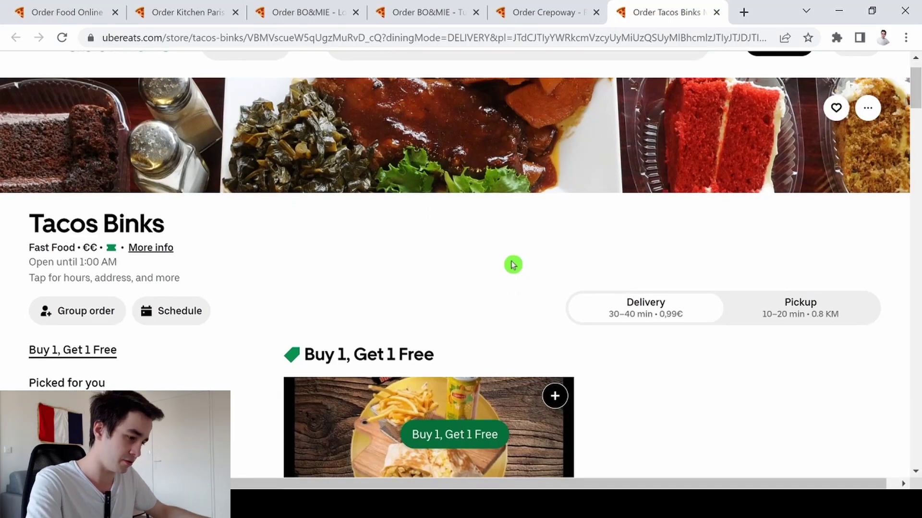
Review the Tacos Binks Buy 1, Get 1 Free section and copy its XPath from the Word notes
{"action": "scroll", "coordinate": [511, 263], "scroll_direction": "down", "scroll_amount": 1}
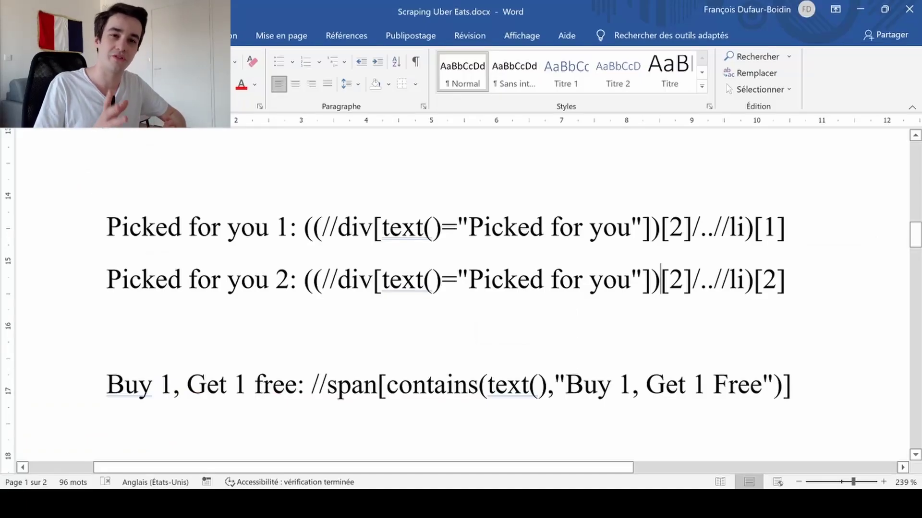
{"action": "key", "text": "ctrl+shift+Left"}
{"action": "key", "text": "ctrl+shift+Left"}
{"action": "key", "text": "ctrl+shift+Left"}
{"action": "key", "text": "ctrl+shift+Left"}
{"action": "key", "text": "ctrl+shift+Left"}
{"action": "key", "text": "ctrl+shift+Left"}
{"action": "key", "text": "ctrl+shift+Left"}
{"action": "key", "text": "ctrl+shift+Left"}
{"action": "key", "text": "ctrl+shift+Left"}
{"action": "key", "text": "ctrl+shift+Left"}
{"action": "key", "text": "ctrl+shift+Left"}
{"action": "key", "text": "ctrl+shift+Left"}
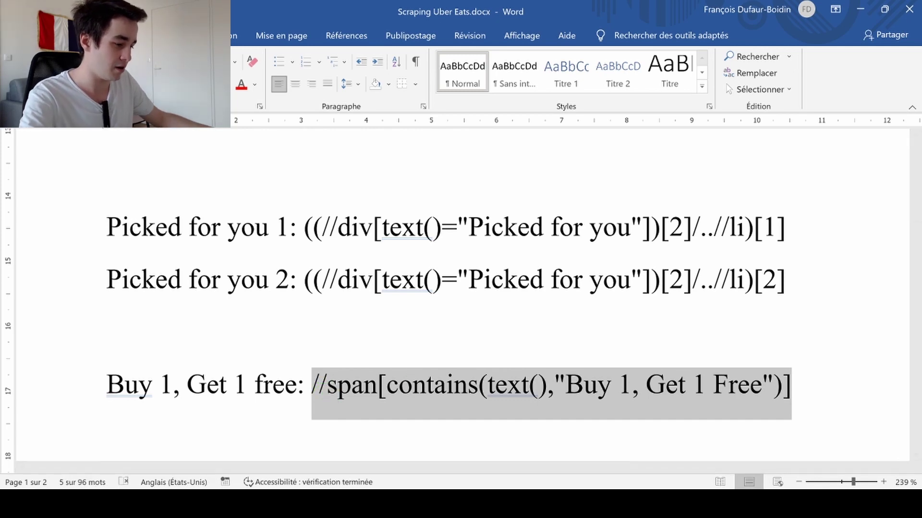
{"action": "key", "text": "alt+Tab"}
{"action": "scroll", "coordinate": [398, 216], "scroll_direction": "up", "scroll_amount": 5}
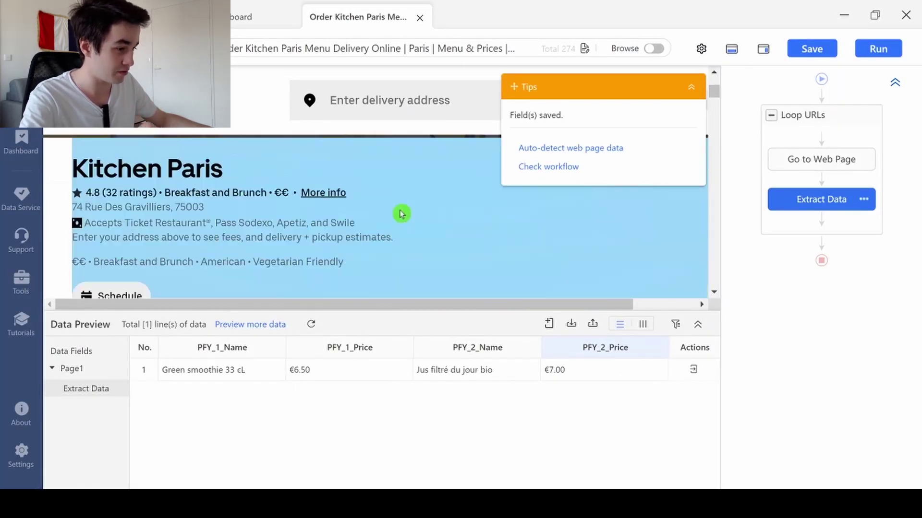
Extract the cuisine line as a new field and customize its XPath to the Buy 1, Get 1 Free label
{"action": "scroll", "coordinate": [343, 183], "scroll_direction": "down", "scroll_amount": 2}
{"action": "left_click", "coordinate": [359, 178]}
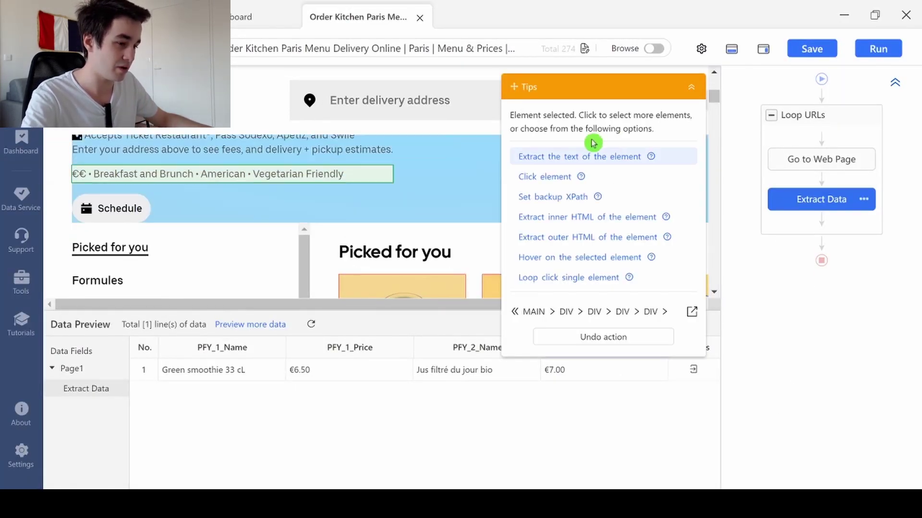
{"action": "left_click", "coordinate": [613, 154]}
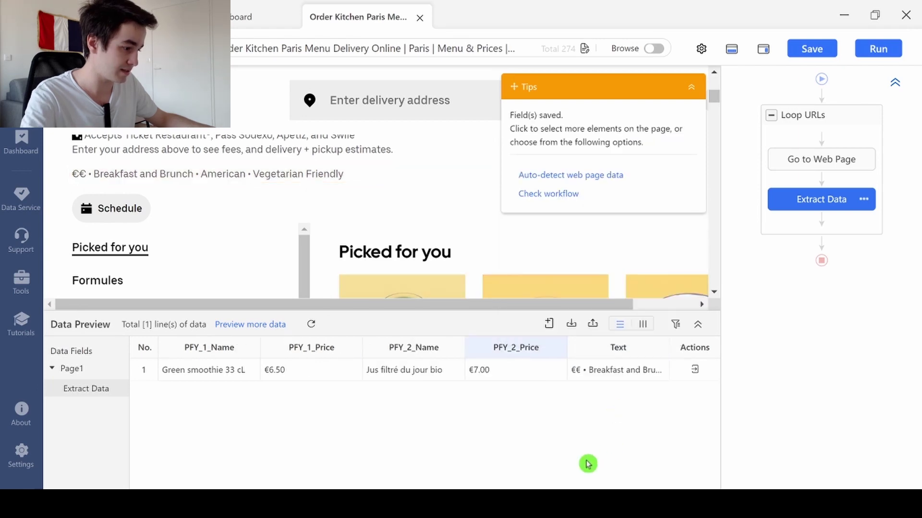
{"action": "left_click", "coordinate": [656, 356]}
{"action": "left_click", "coordinate": [560, 435]}
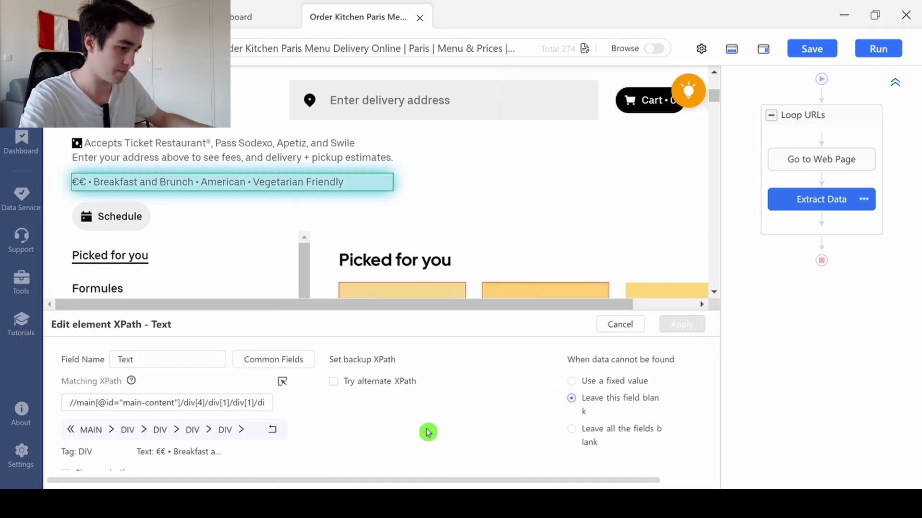
{"action": "type", "text": "//span[contains(.,\"Buy 1, Get 1 Free\")]"}
{"action": "left_click", "coordinate": [682, 325]}
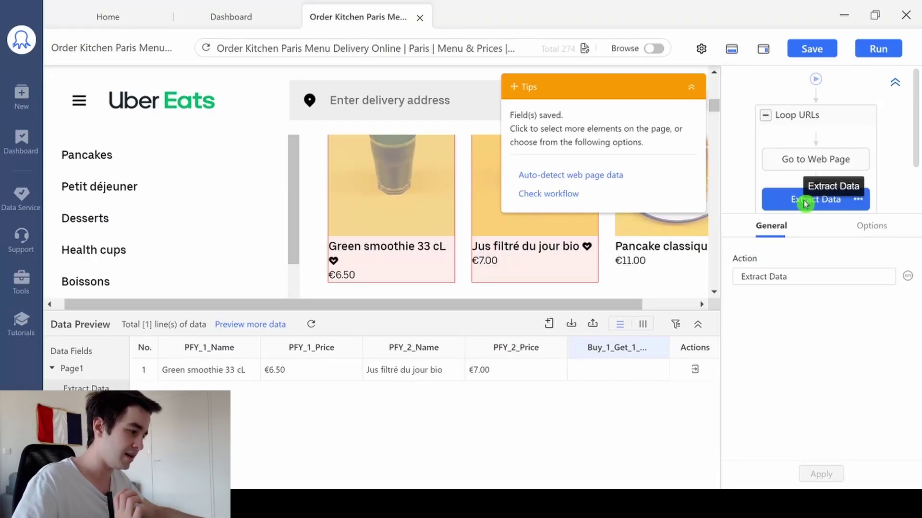
Set Extract Data to wait 10s before action, apply it, and save the task
{"action": "left_click", "coordinate": [872, 228]}
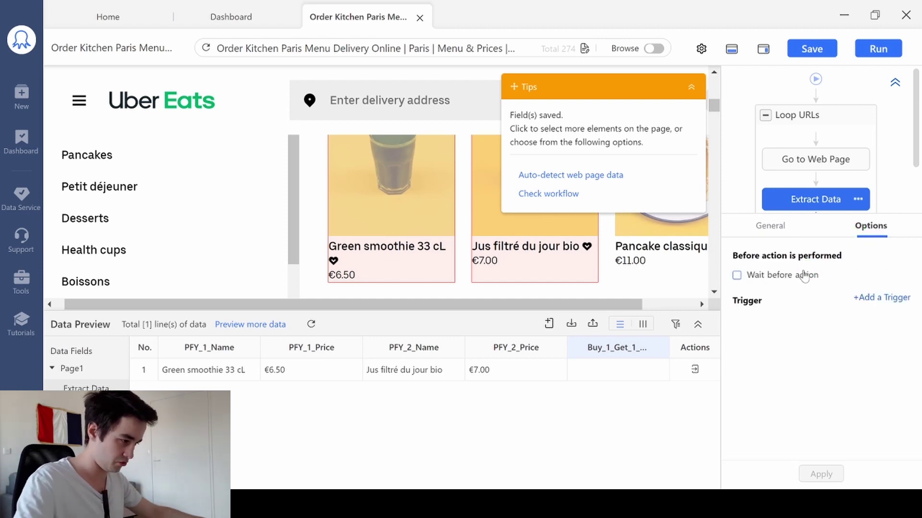
{"action": "left_click", "coordinate": [800, 275]}
{"action": "left_click", "coordinate": [859, 276]}
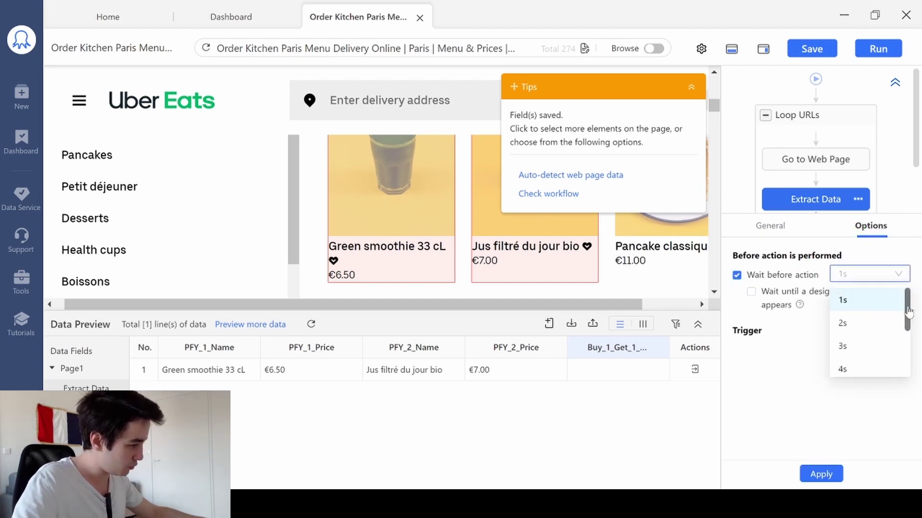
{"action": "left_click_drag", "start_coordinate": [909, 311], "coordinate": [906, 336]}
{"action": "left_click", "coordinate": [845, 330]}
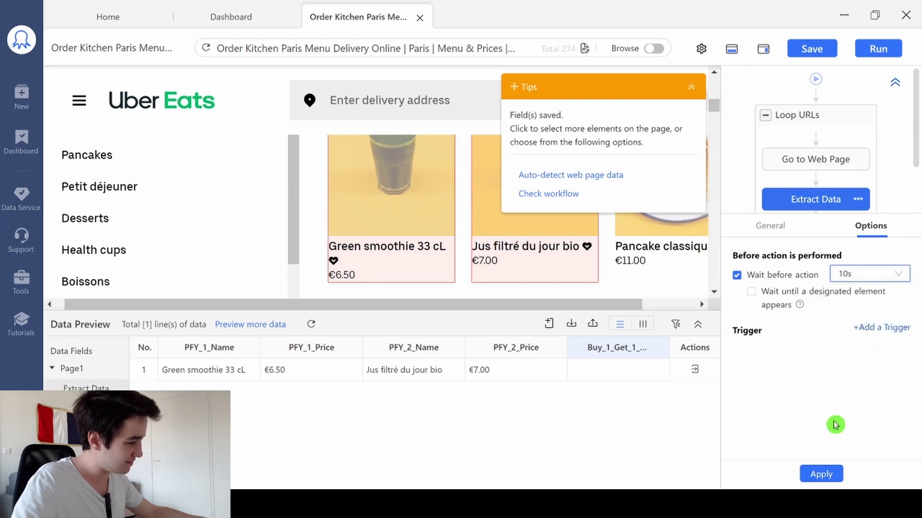
{"action": "left_click", "coordinate": [820, 475]}
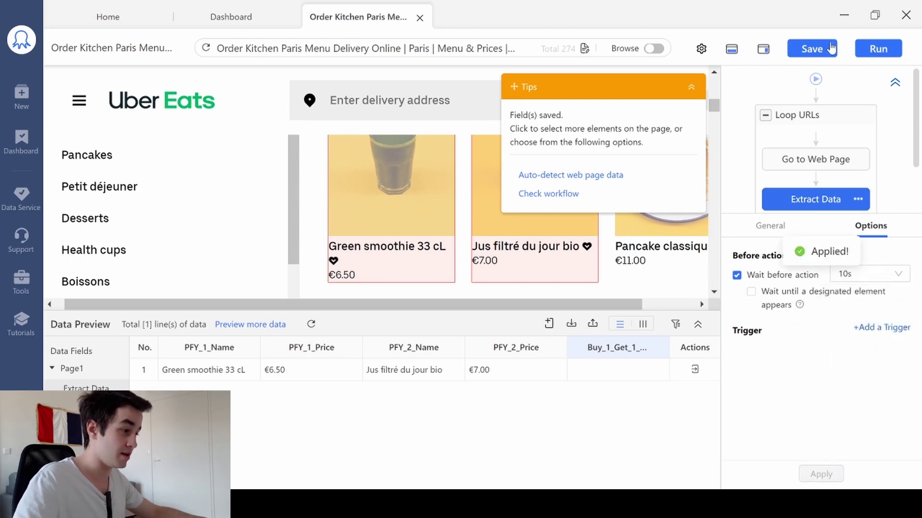
{"action": "left_click", "coordinate": [822, 220]}
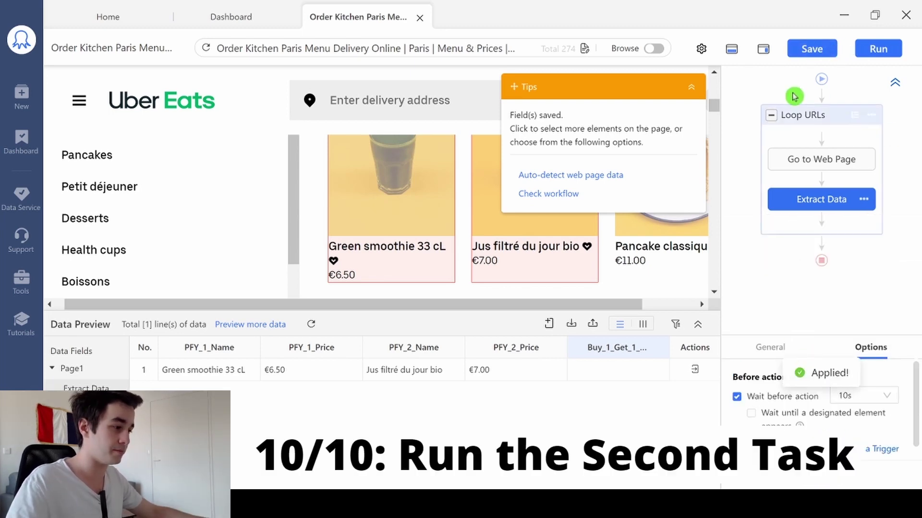
{"action": "left_click", "coordinate": [815, 51]}
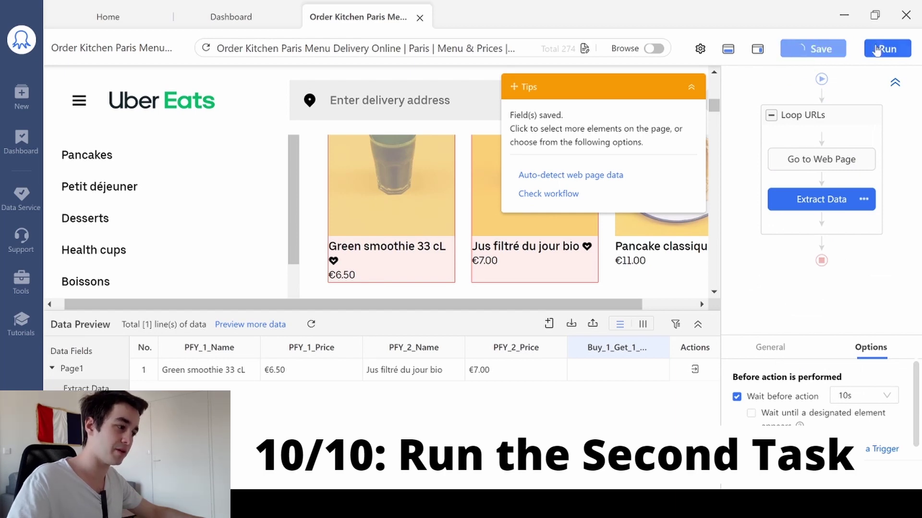
Run the task locally and stop it once 239 lines are extracted
{"action": "left_click", "coordinate": [878, 50]}
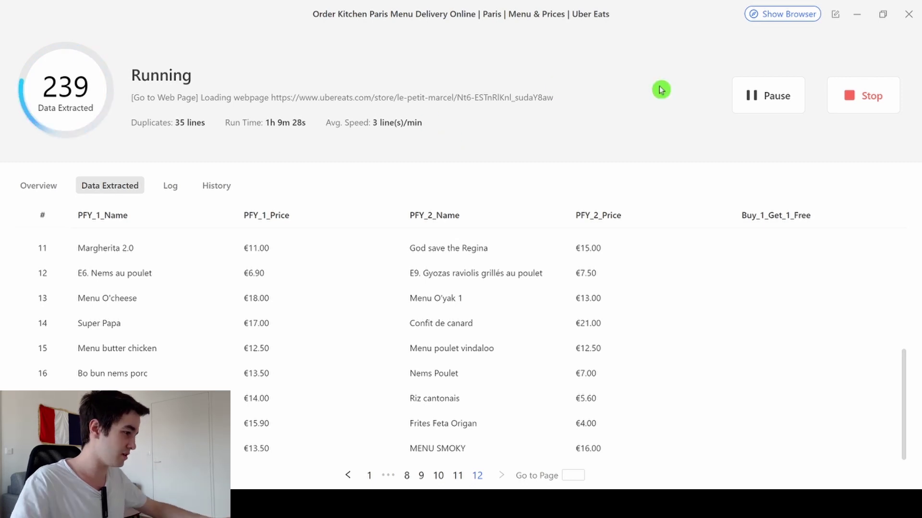
{"action": "left_click", "coordinate": [849, 95]}
{"action": "left_click", "coordinate": [546, 266]}
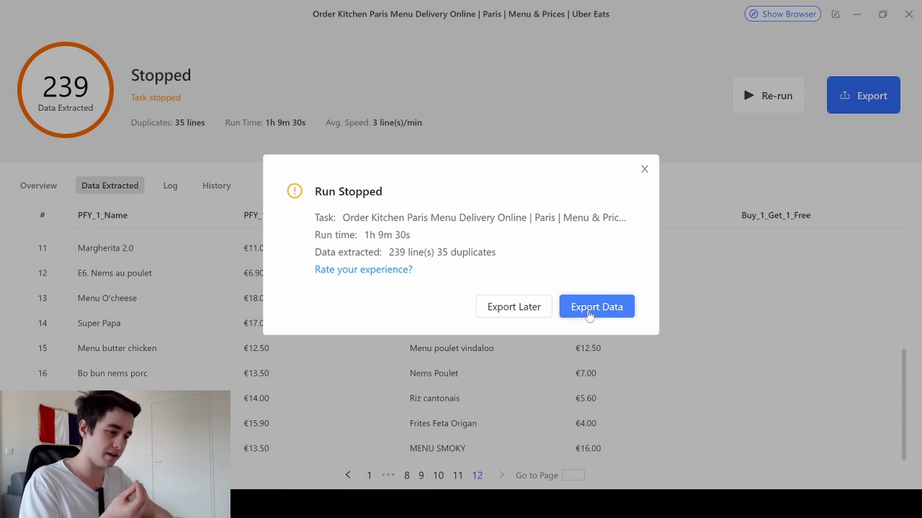
Export all extracted lines, duplicates included, to an Excel (xlsx) workbook and open it
{"action": "left_click", "coordinate": [589, 315]}
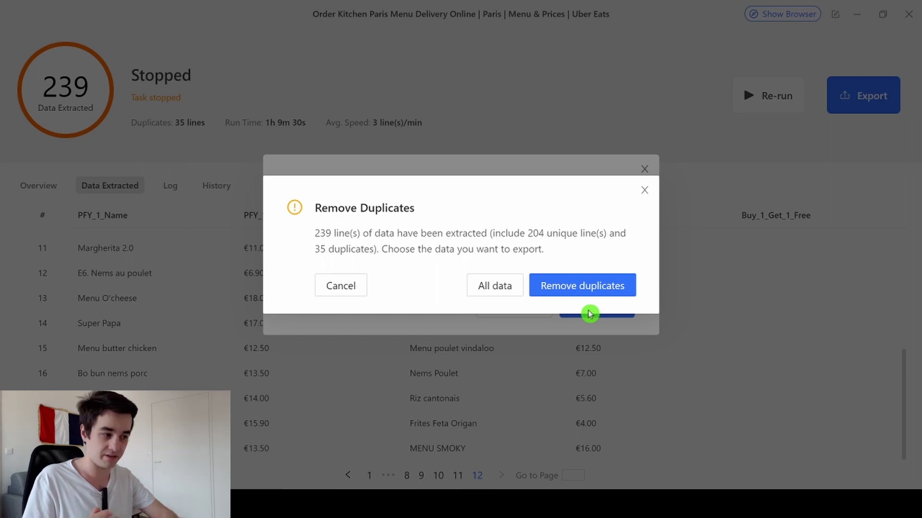
{"action": "left_click", "coordinate": [494, 292]}
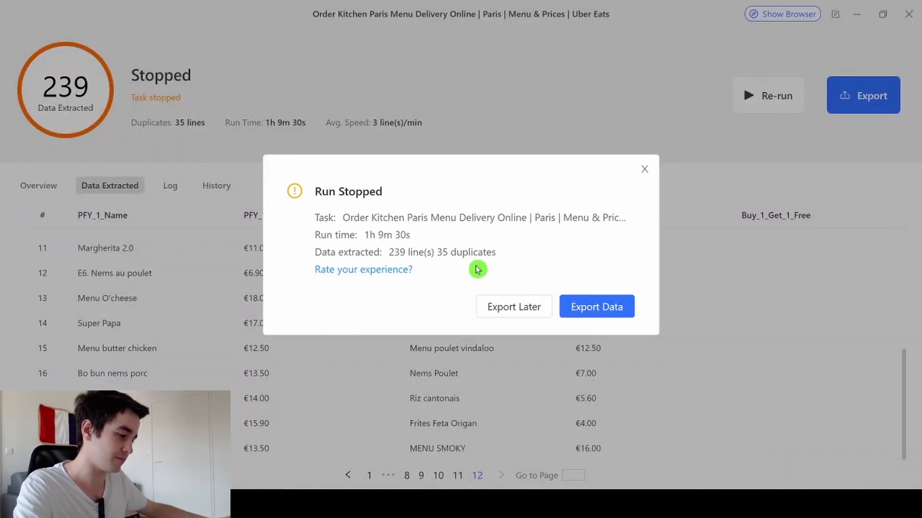
{"action": "left_click", "coordinate": [619, 373]}
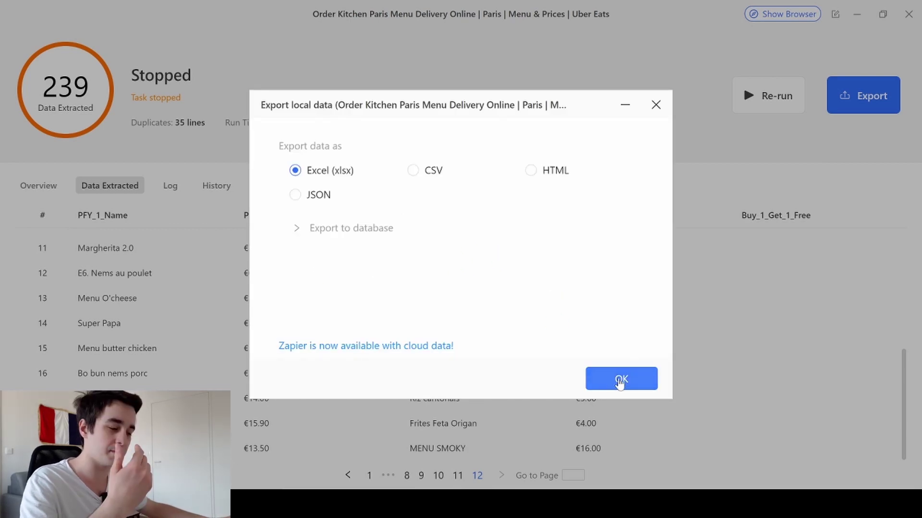
{"action": "left_click", "coordinate": [619, 380]}
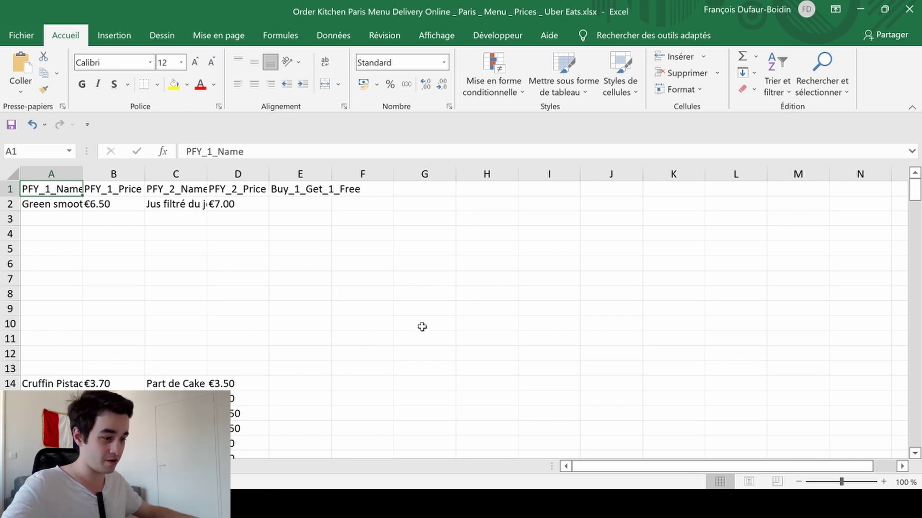
{"action": "mouse_move", "coordinate": [545, 504]}
{"action": "left_click", "coordinate": [588, 449]}
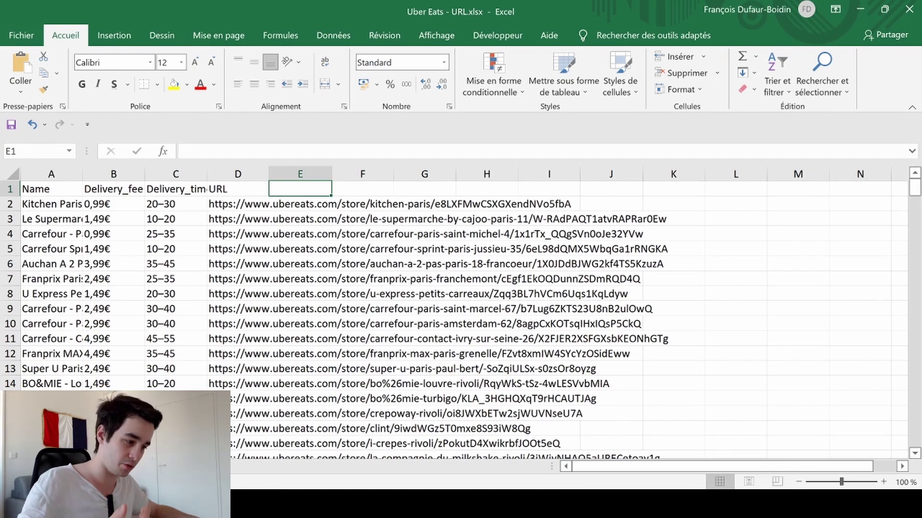
{"action": "mouse_move", "coordinate": [545, 504]}
{"action": "left_click", "coordinate": [456, 425]}
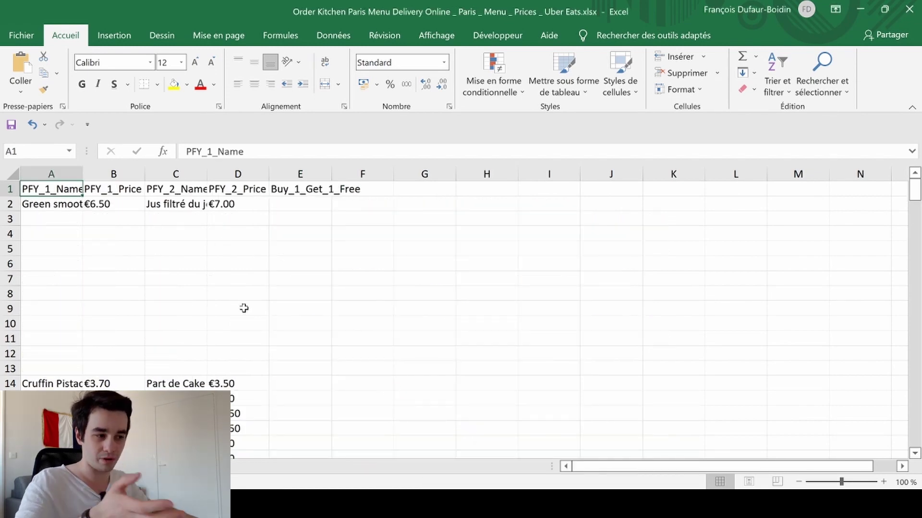
{"action": "scroll", "coordinate": [244, 308], "scroll_direction": "down", "scroll_amount": 14}
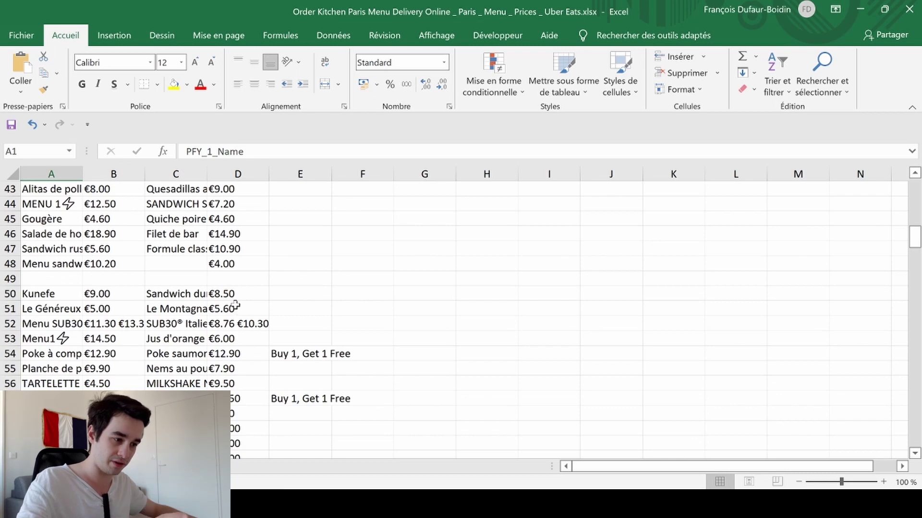
{"action": "scroll", "coordinate": [236, 305], "scroll_direction": "down", "scroll_amount": 3}
{"action": "scroll", "coordinate": [240, 302], "scroll_direction": "up", "scroll_amount": 17}
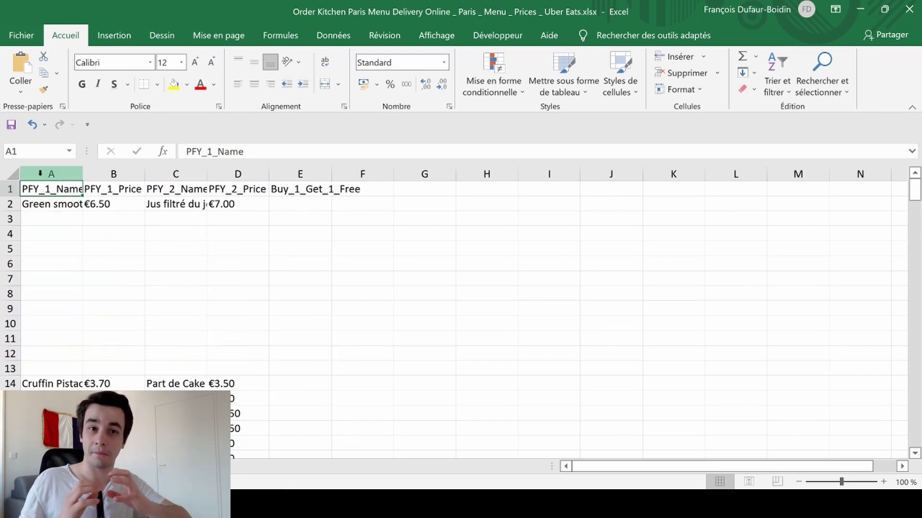
Copy scraped columns A–E into Uber Eats - URL.xlsx starting at column E, beside each restaurant URL
{"action": "left_click_drag", "start_coordinate": [41, 173], "coordinate": [272, 156]}
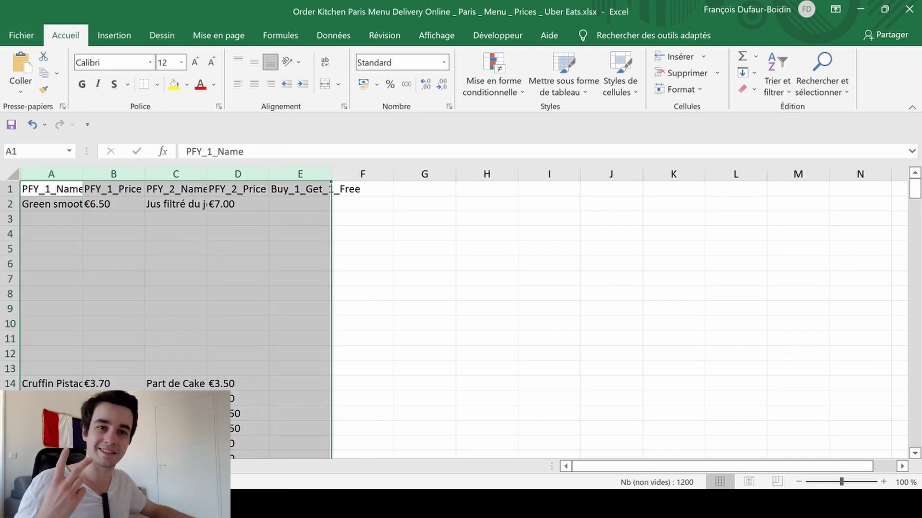
{"action": "key", "text": "ctrl+c"}
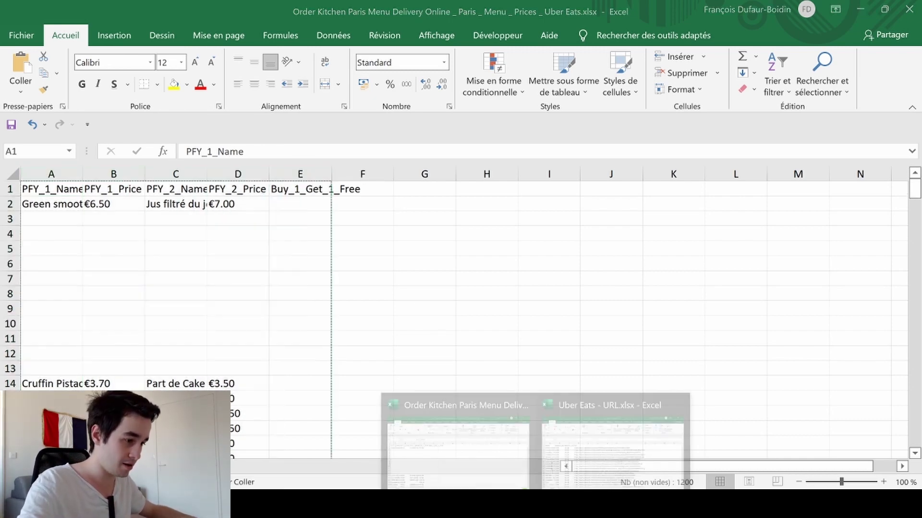
{"action": "left_click", "coordinate": [478, 460]}
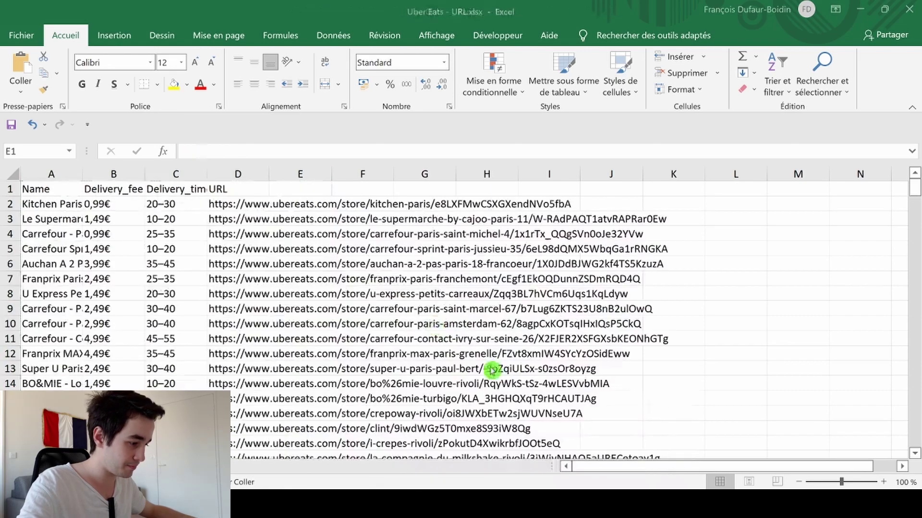
{"action": "key", "text": "ctrl+v"}
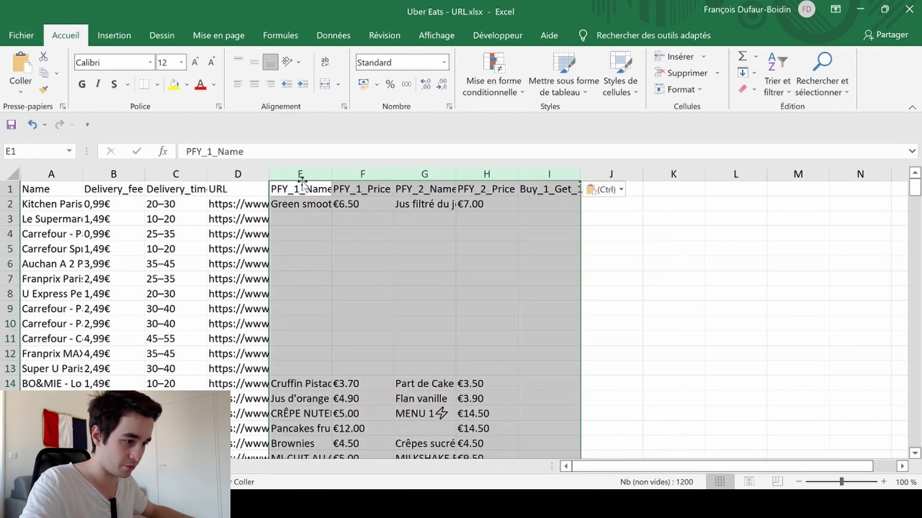
{"action": "left_click", "coordinate": [481, 233]}
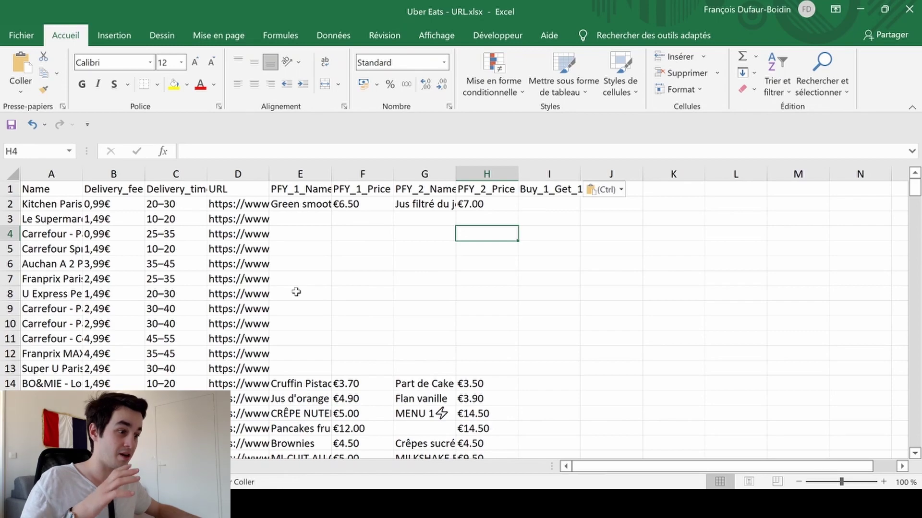
{"action": "scroll", "coordinate": [296, 292], "scroll_direction": "down", "scroll_amount": 15}
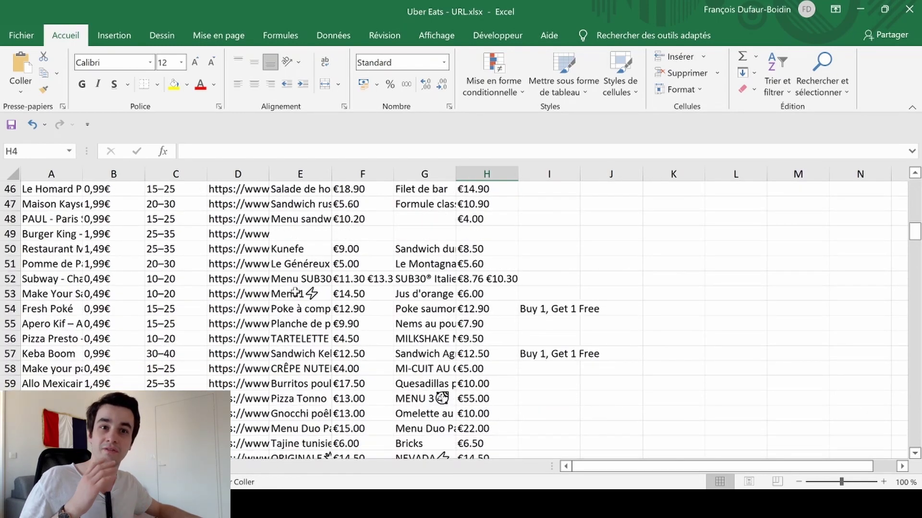
{"action": "scroll", "coordinate": [296, 292], "scroll_direction": "down", "scroll_amount": 17}
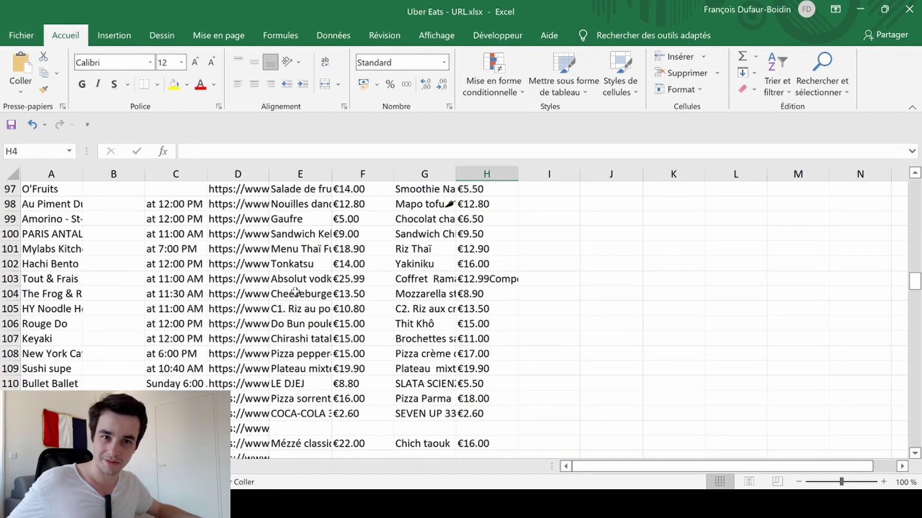